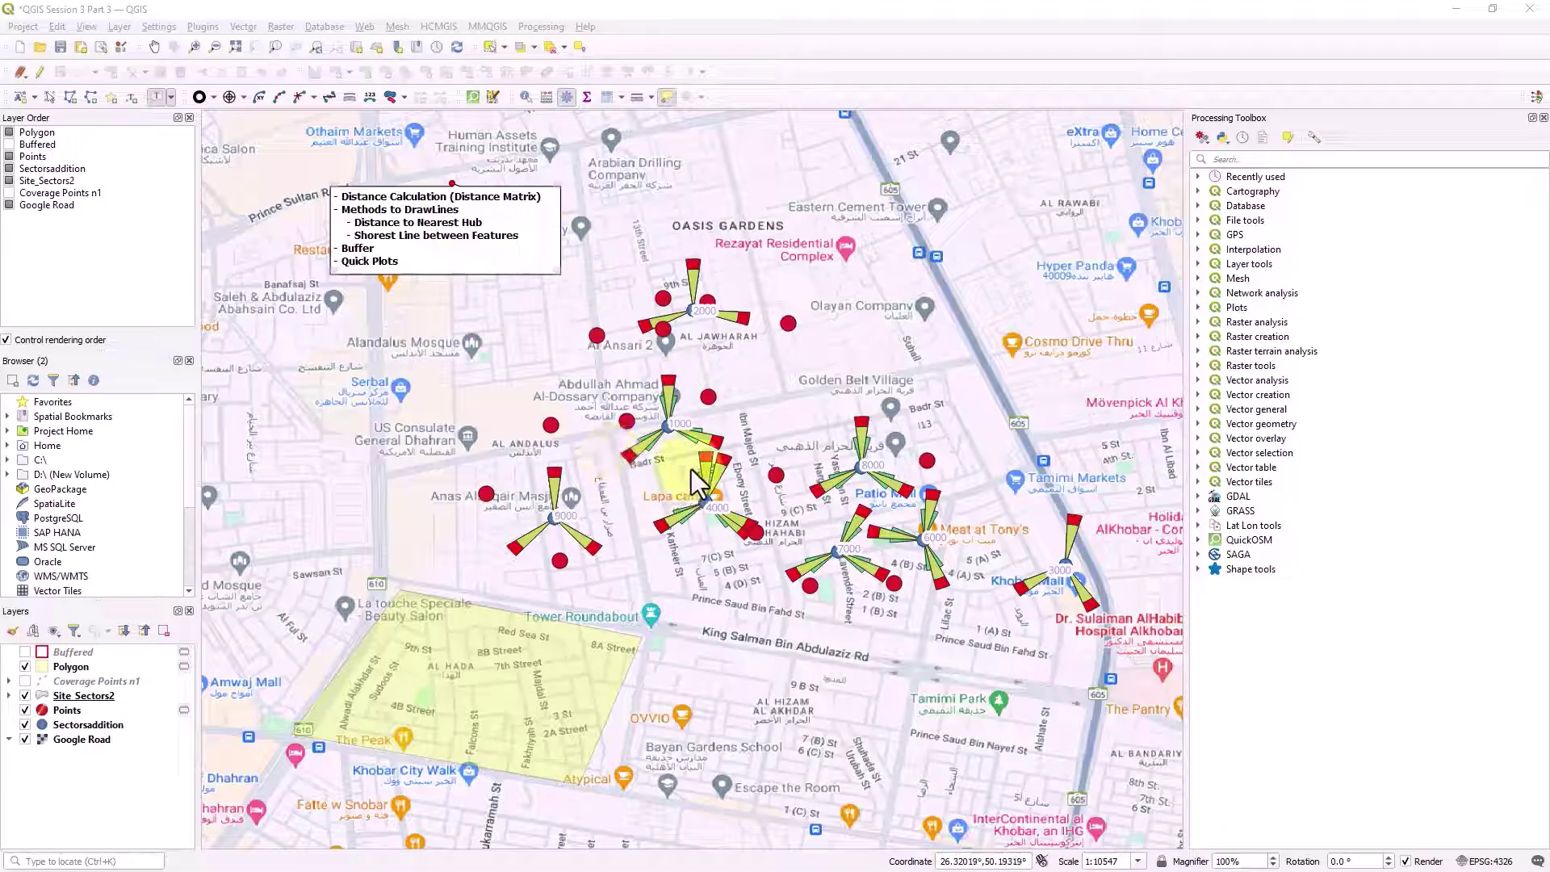
Turn off the Site_Sectors2 layer so its sector wedges disappear, leaving the site points.
mouse_move(711, 487)
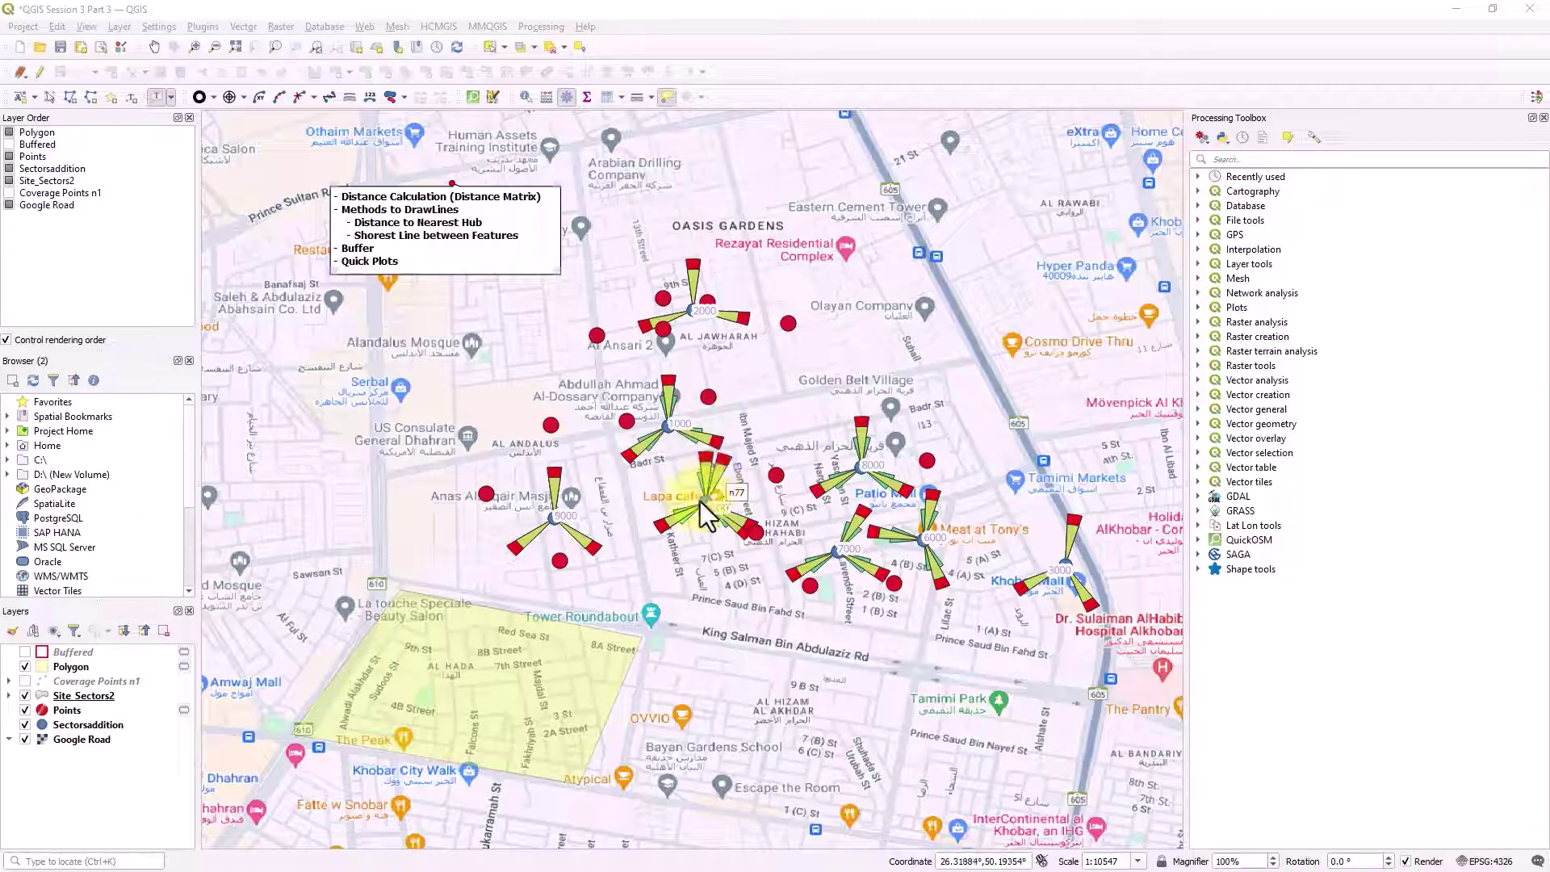
click(25, 695)
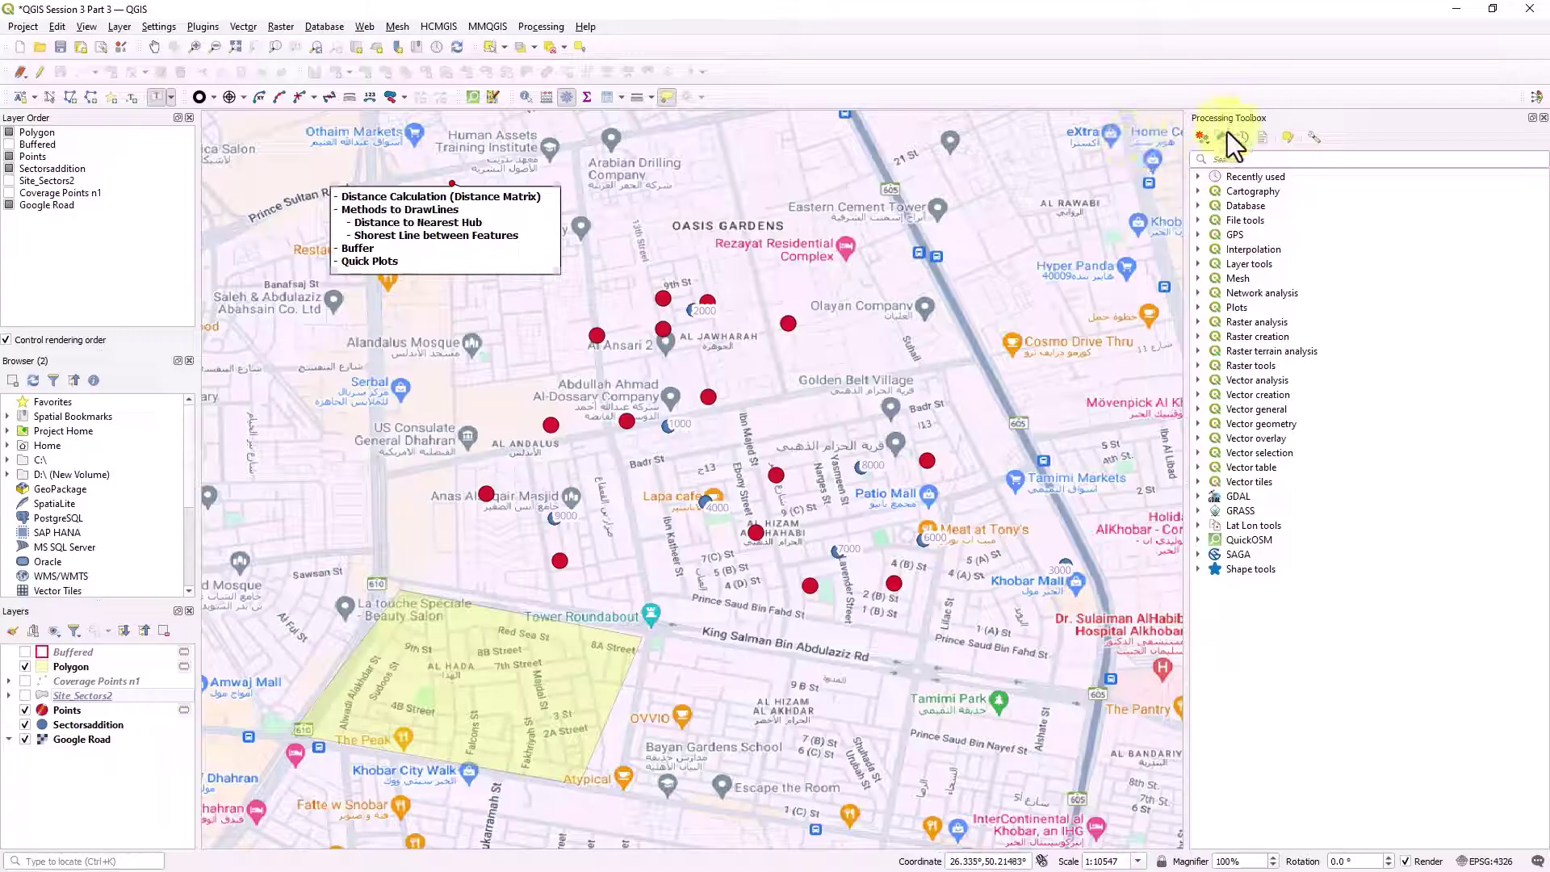
Search the Processing Toolbox for 'distance matrix' and launch the Vector analysis Distance matrix algorithm.
click(1241, 159)
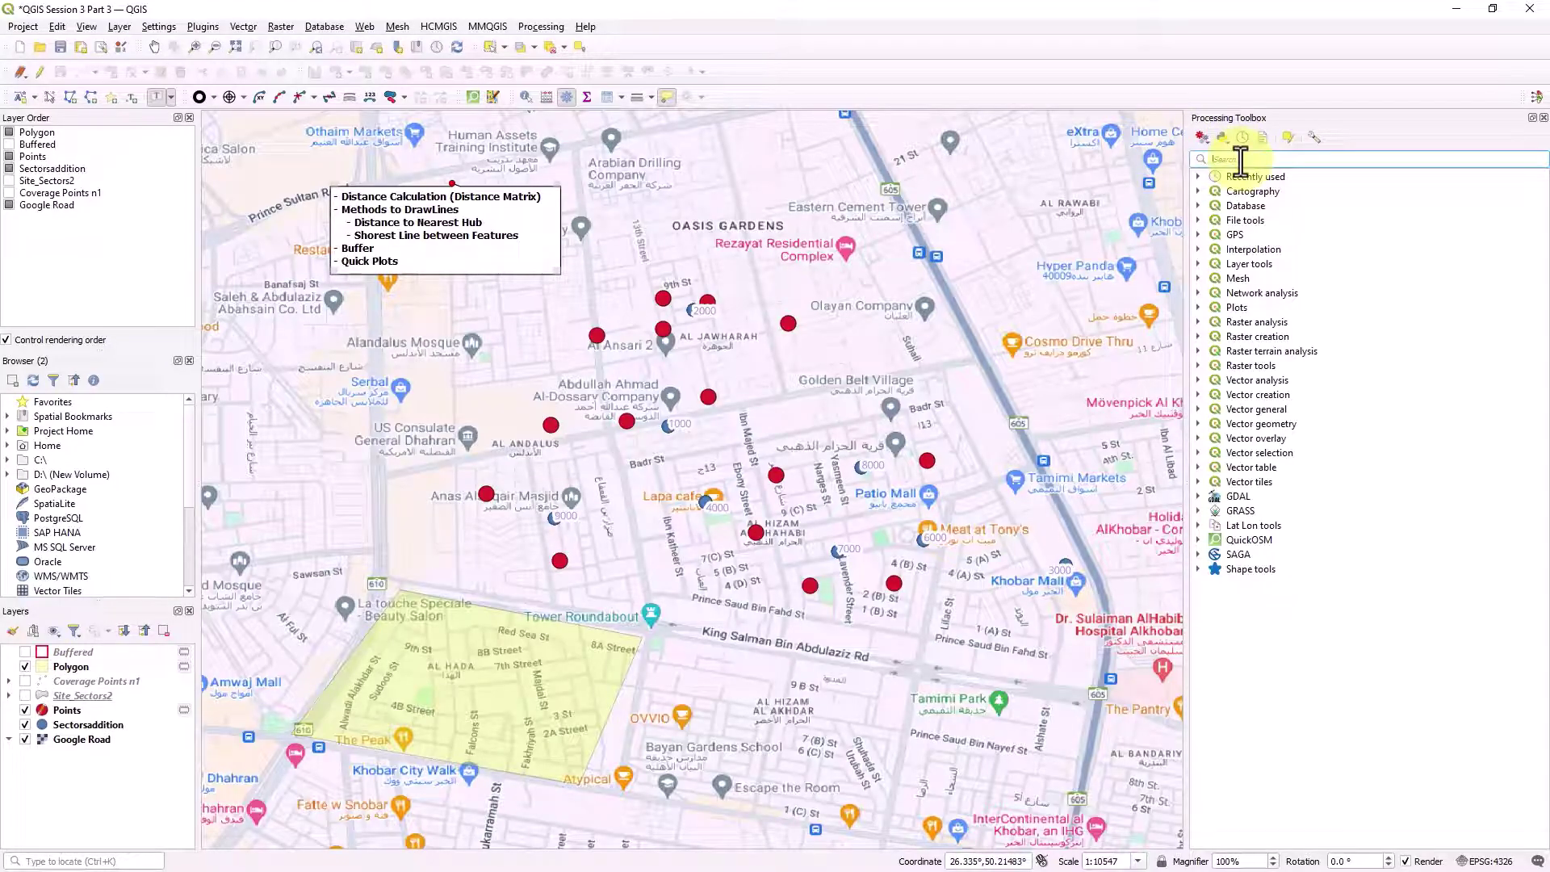
text(distance)
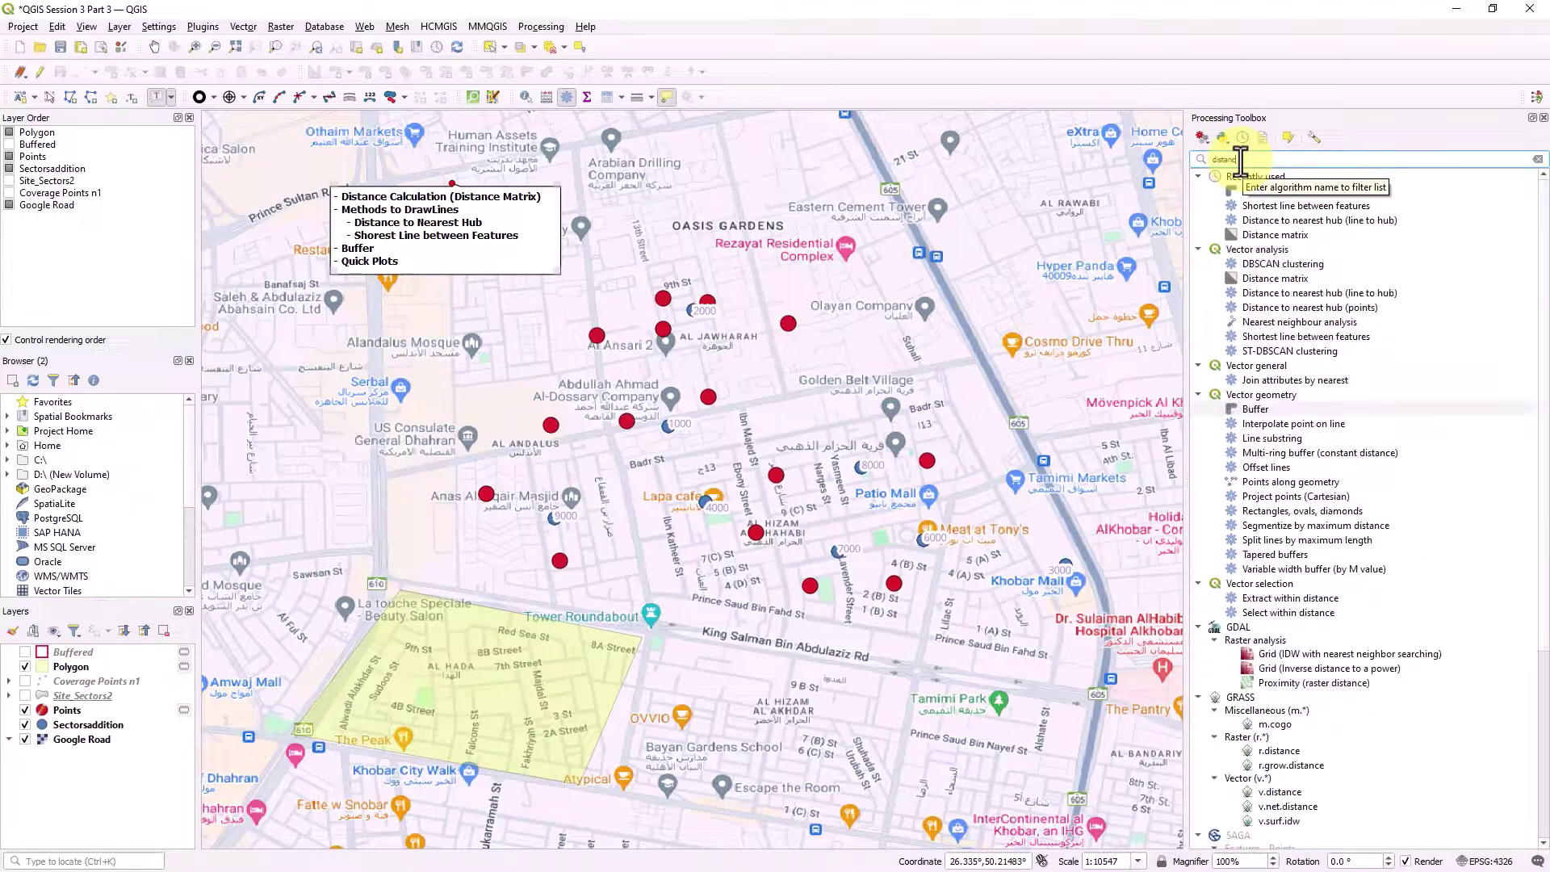
text( matrix)
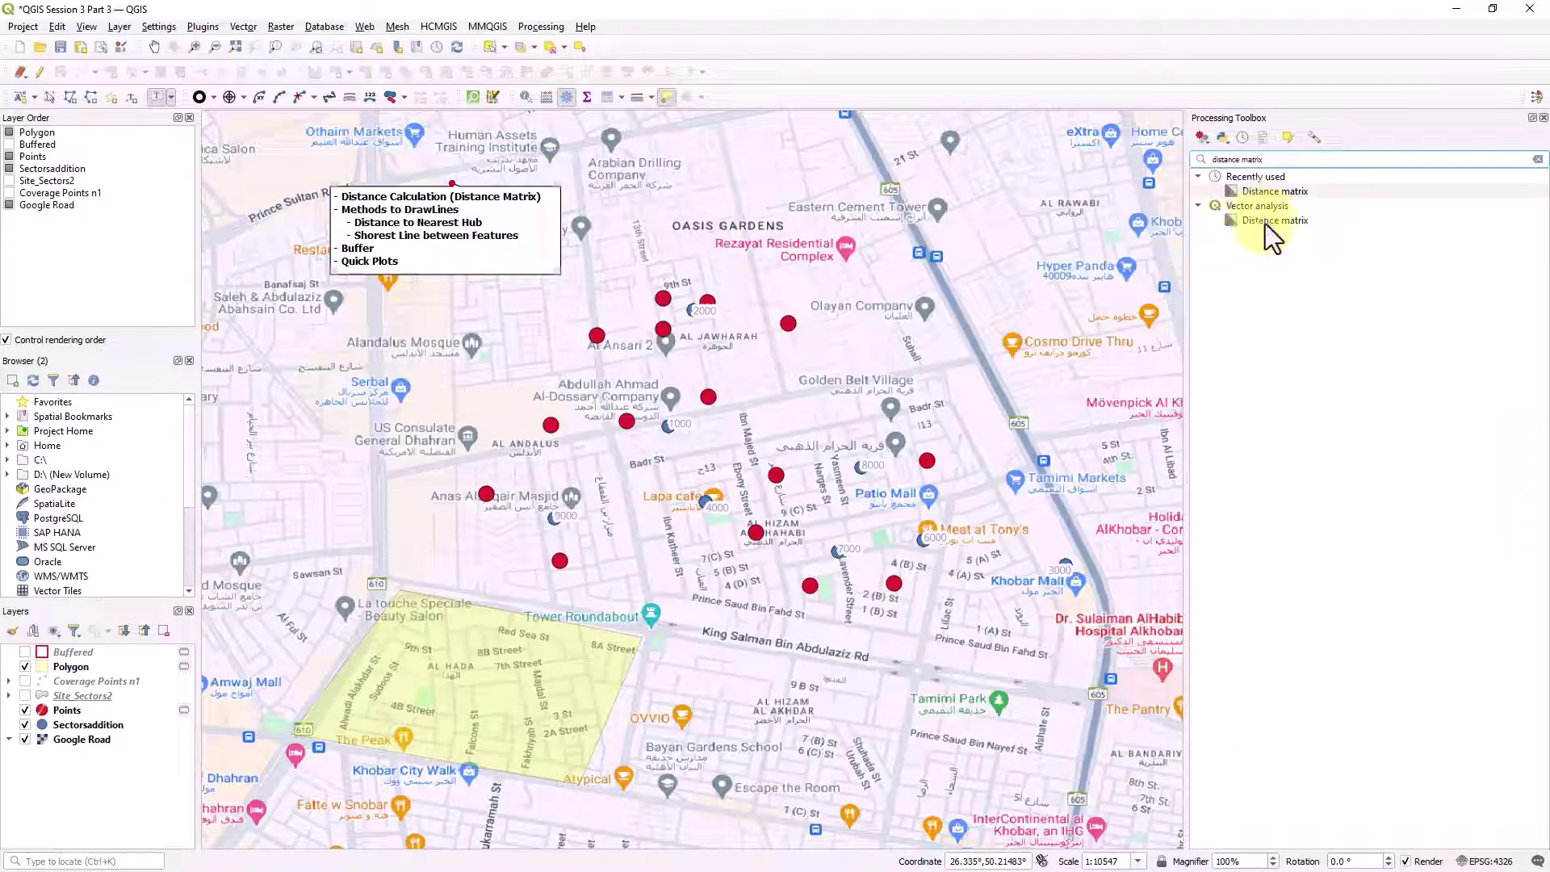
double_click(1264, 223)
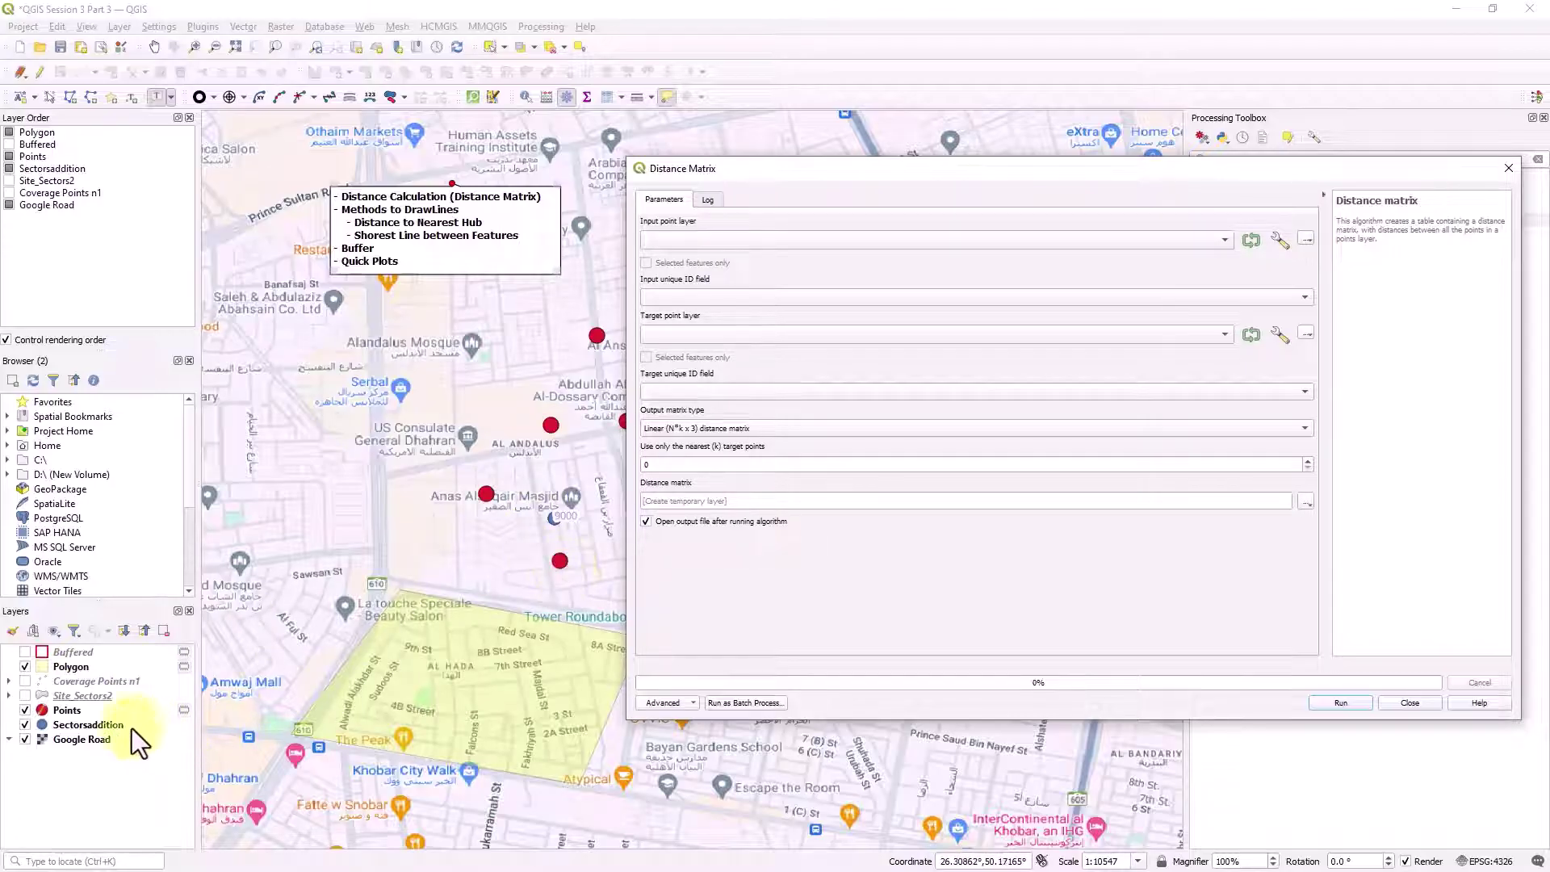
Open the Sectorsaddition attribute table and scroll through its fields from Site ID to Code2.
right_click(84, 725)
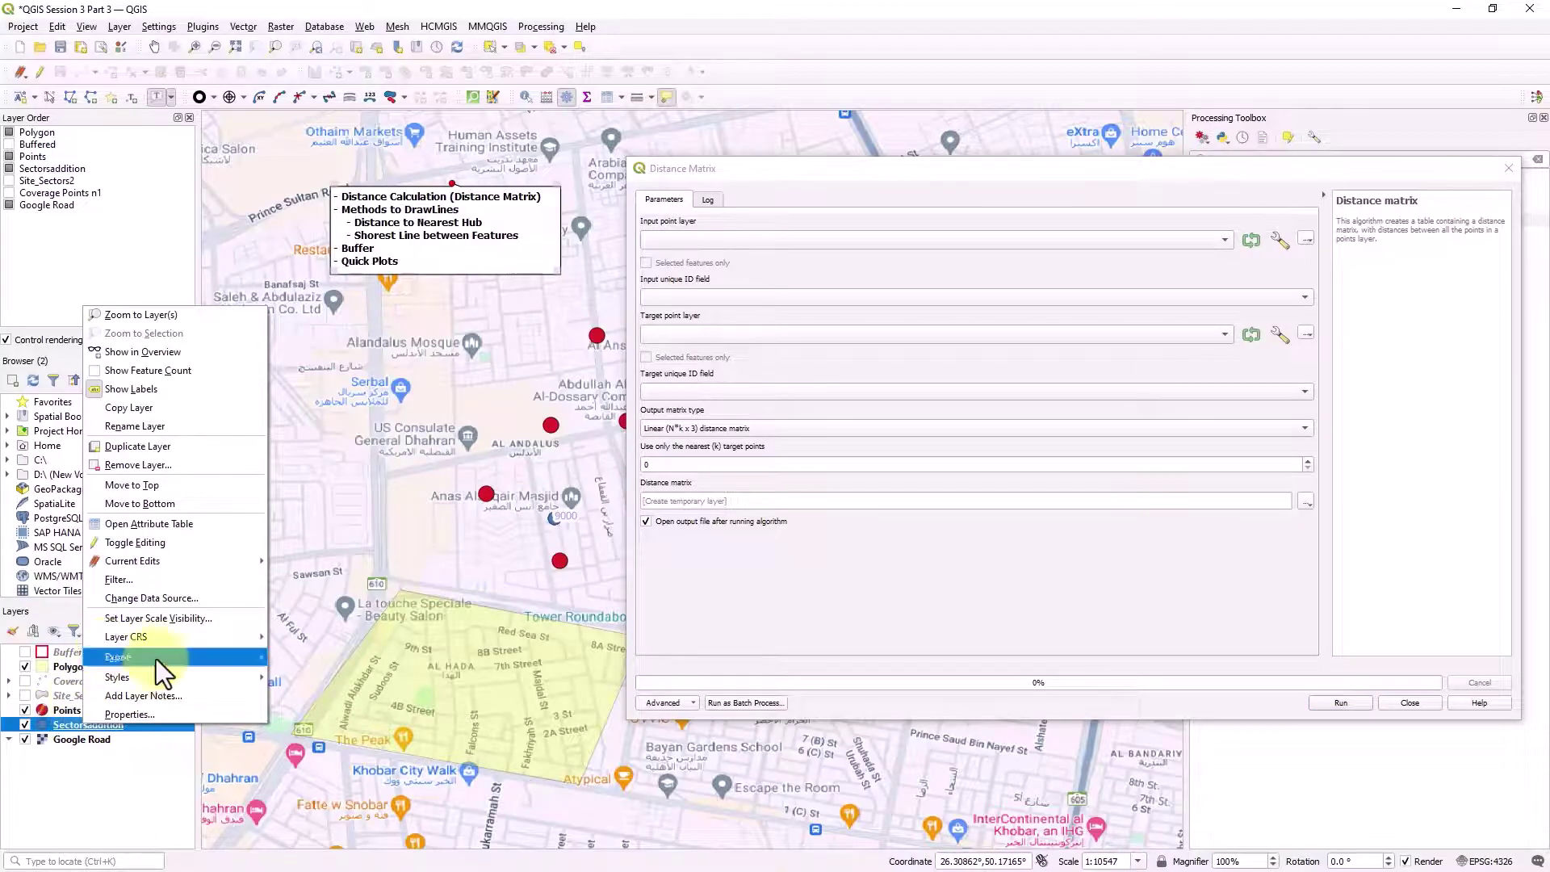
click(157, 526)
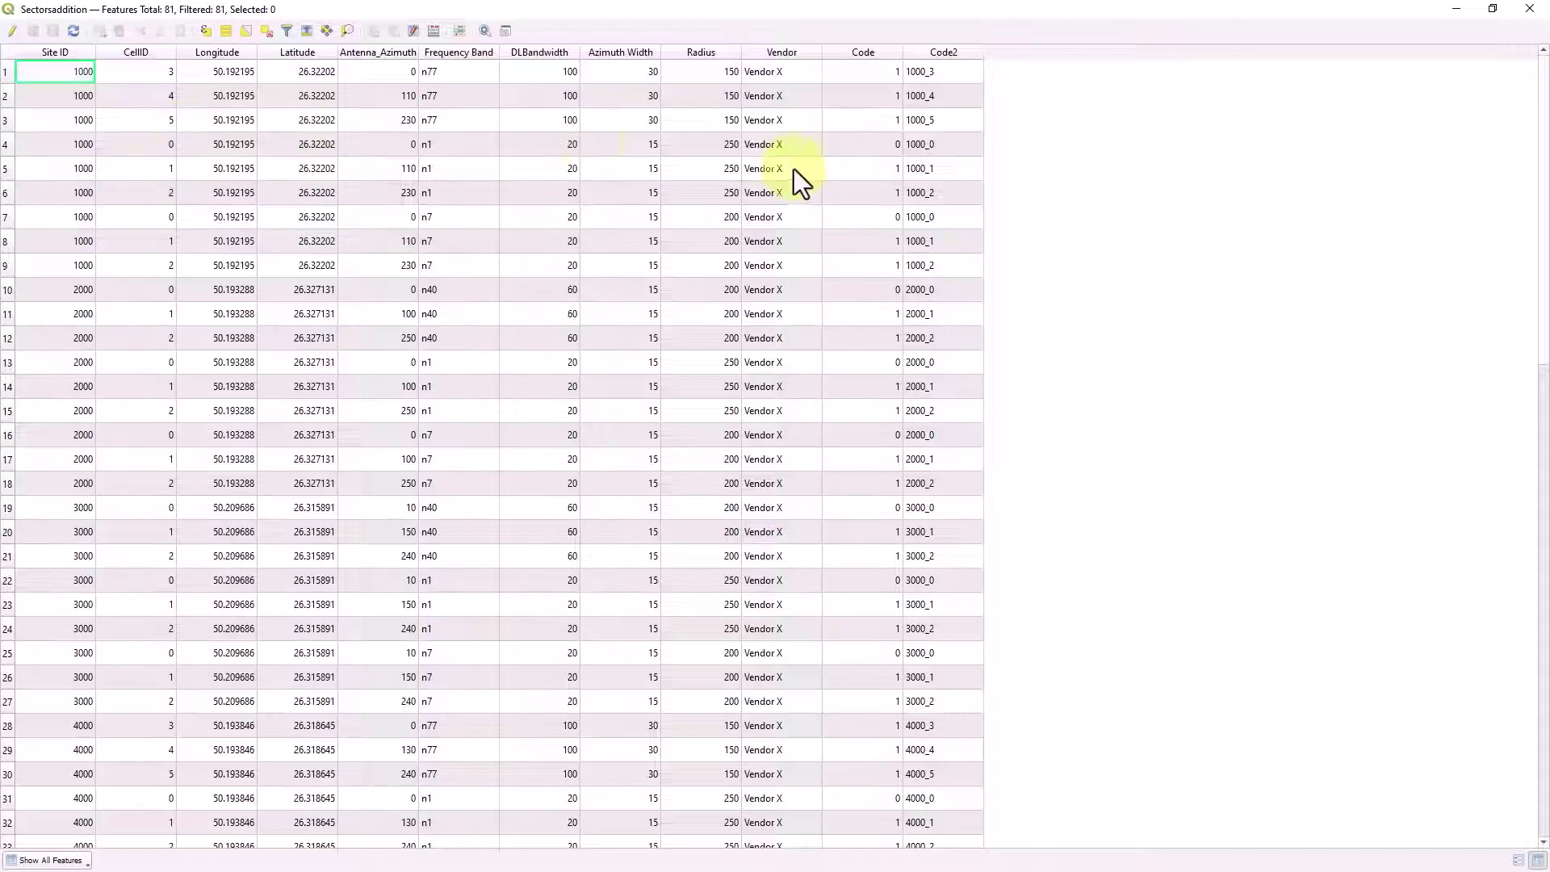
scroll(816, 194, down, 5)
scroll(856, 186, up, 5)
scroll(951, 319, down, 5)
scroll(941, 335, up, 5)
Shrink the attribute table to a smaller window, move it aside, and select the Points layer.
double_click(994, 16)
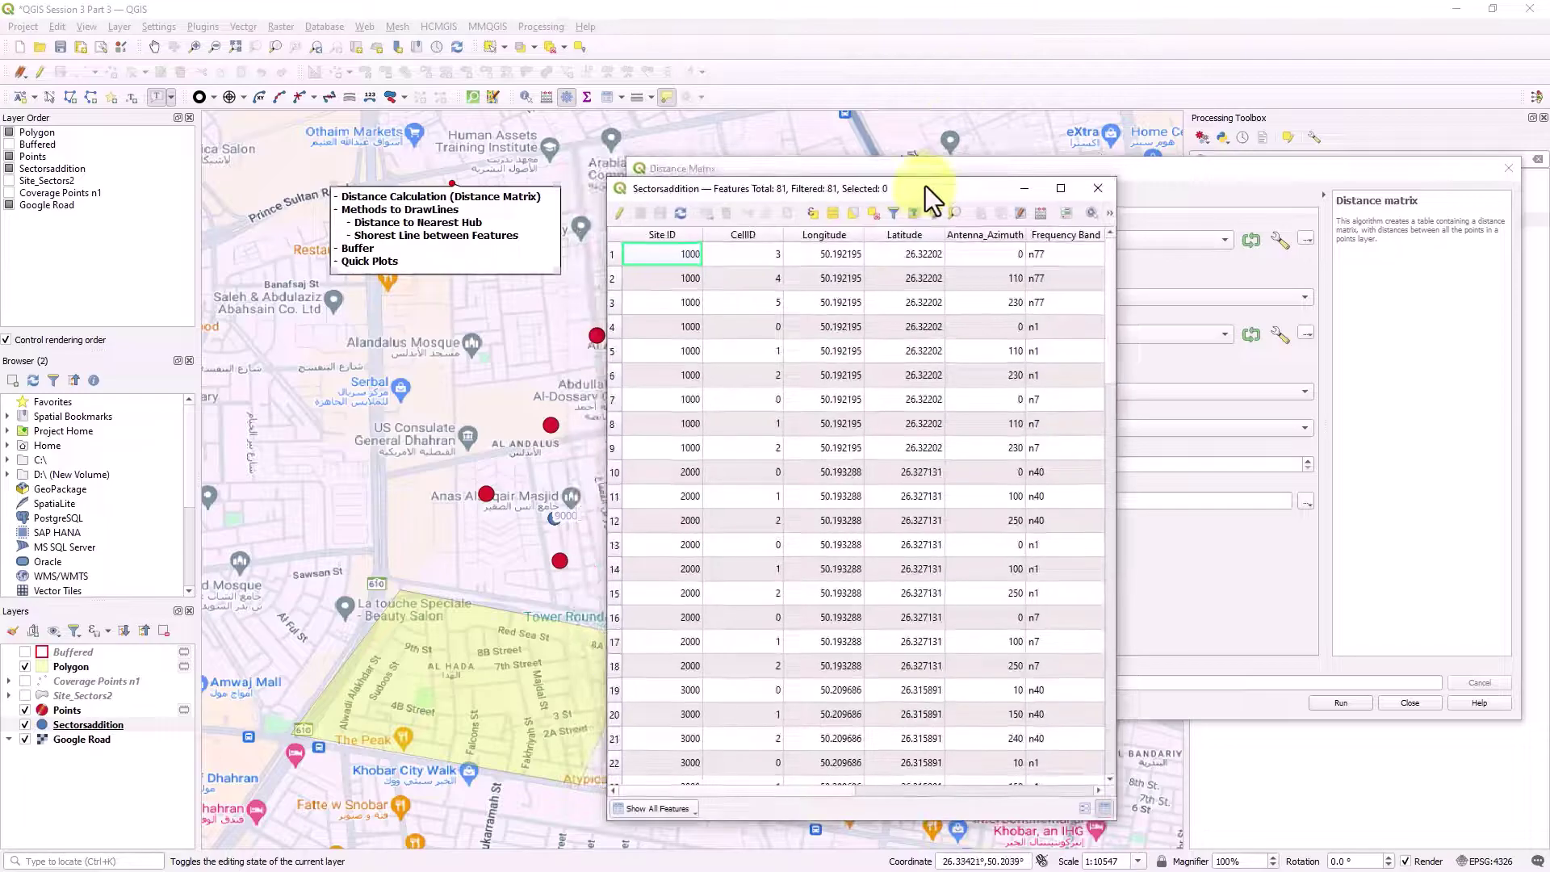
drag(929, 187, 396, 133)
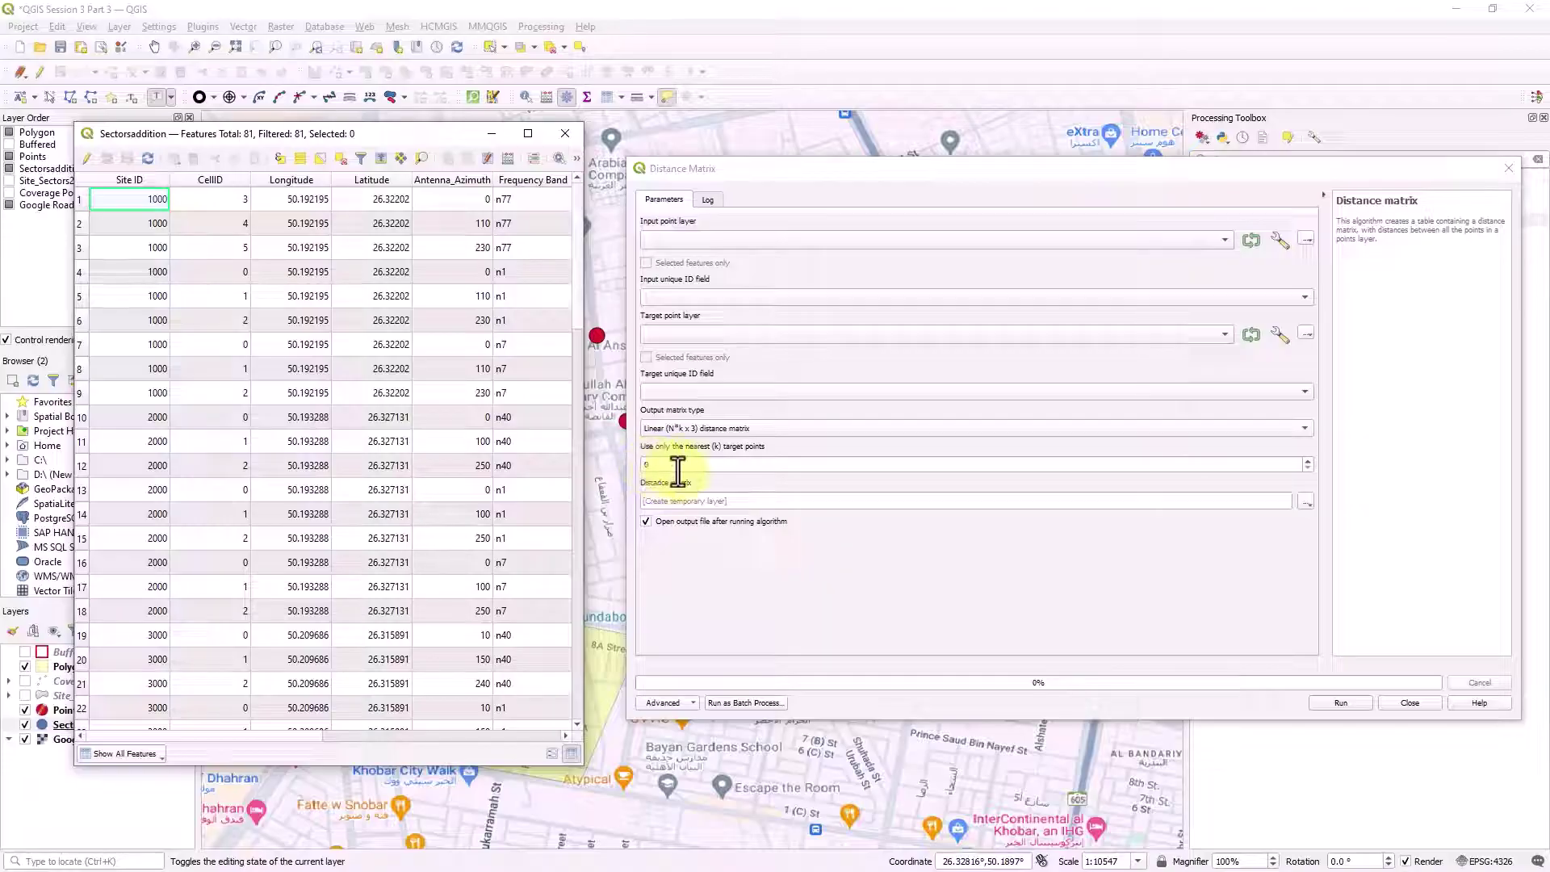
drag(286, 739, 591, 733)
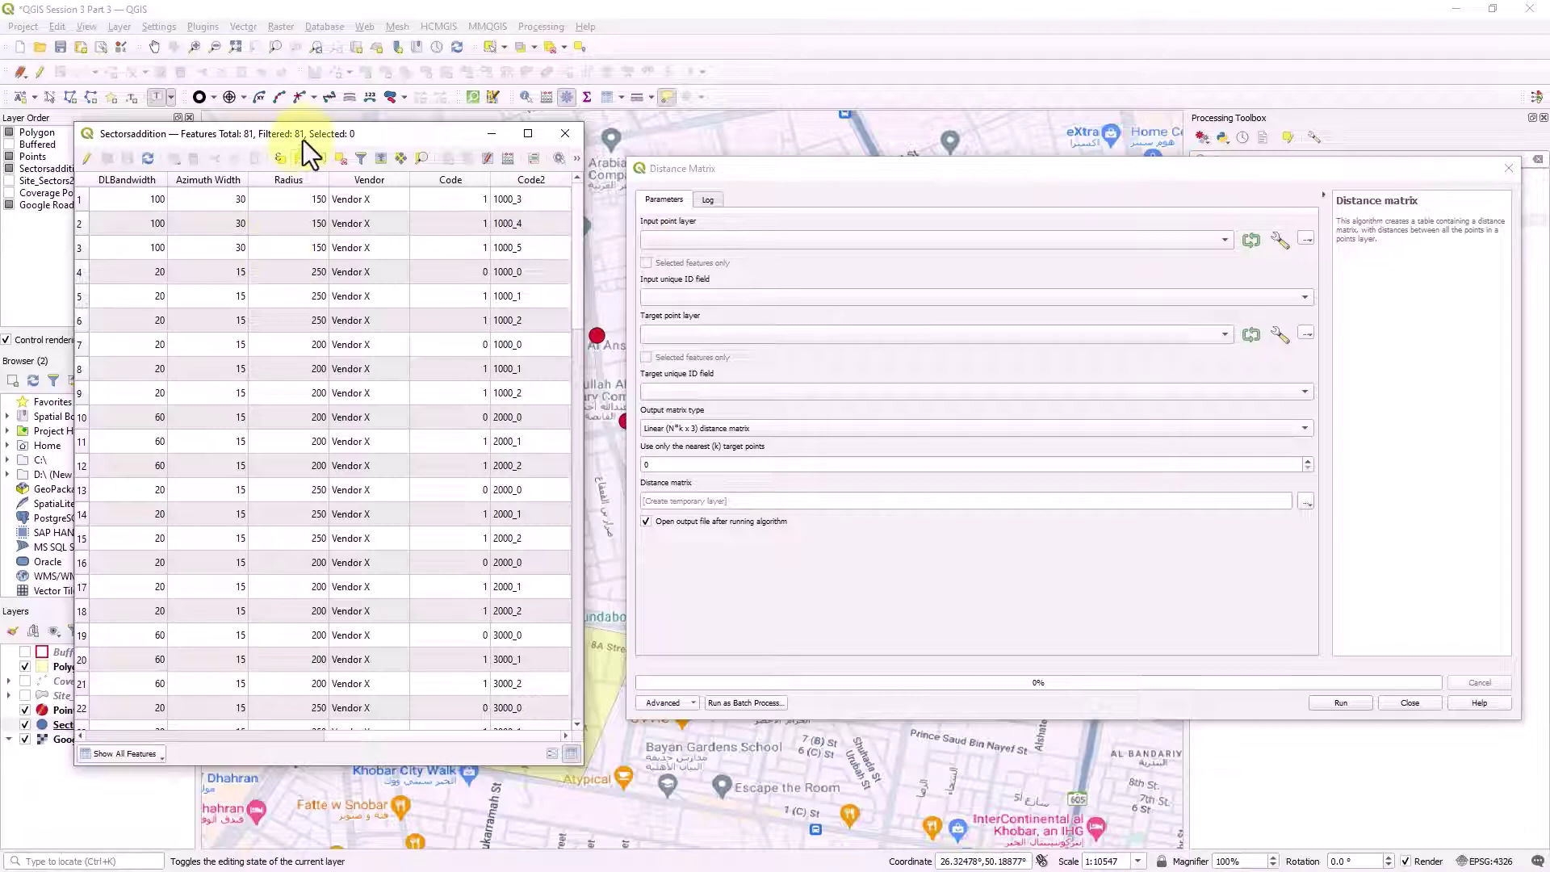
drag(303, 139, 352, 128)
click(66, 714)
right_click(65, 714)
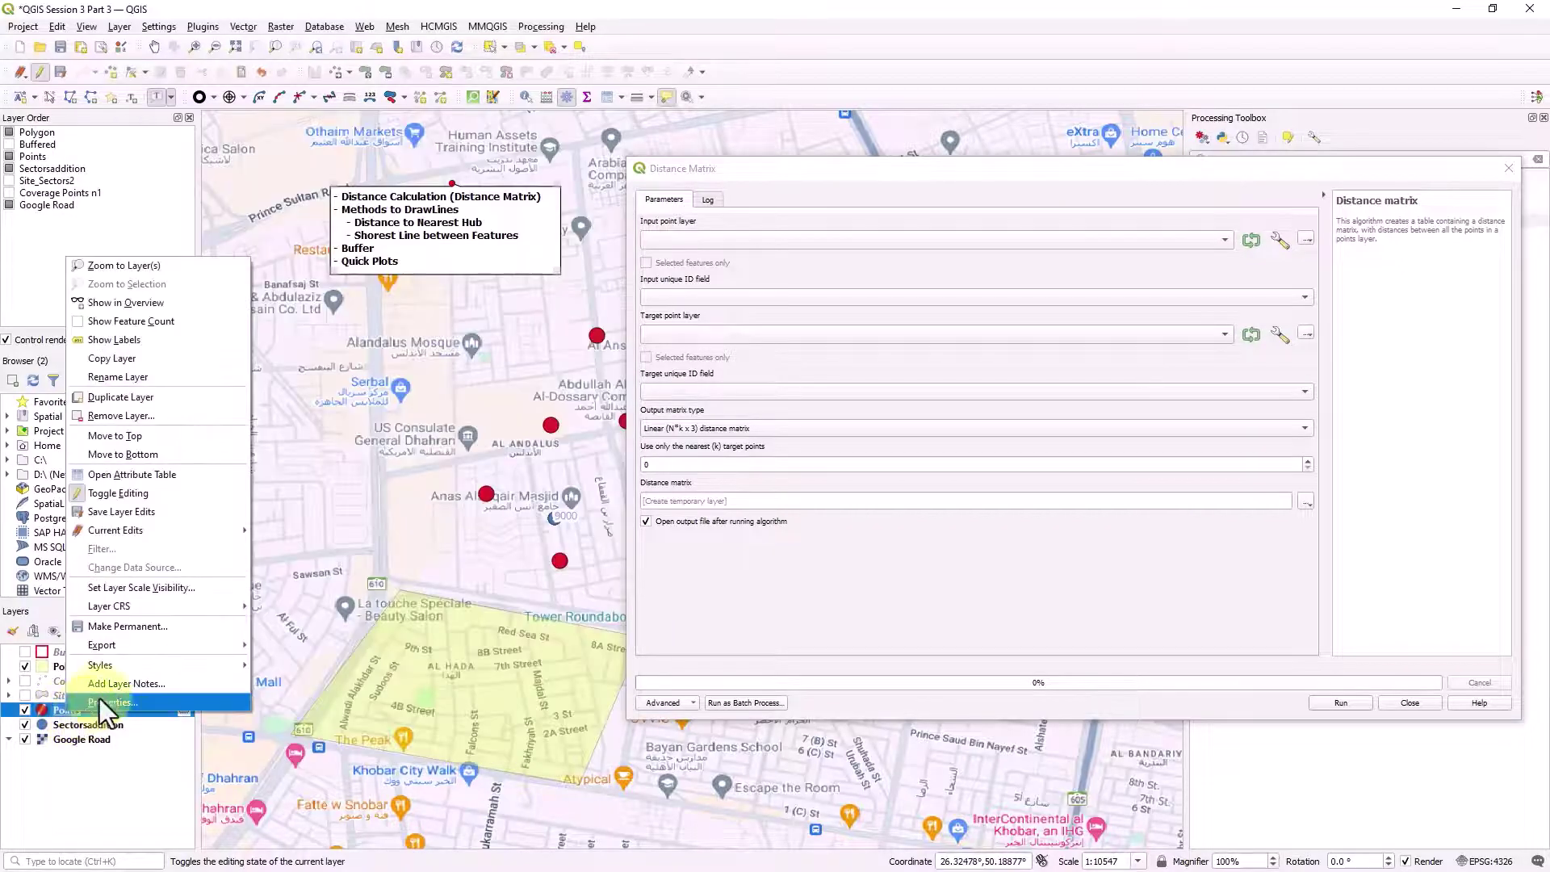
click(167, 478)
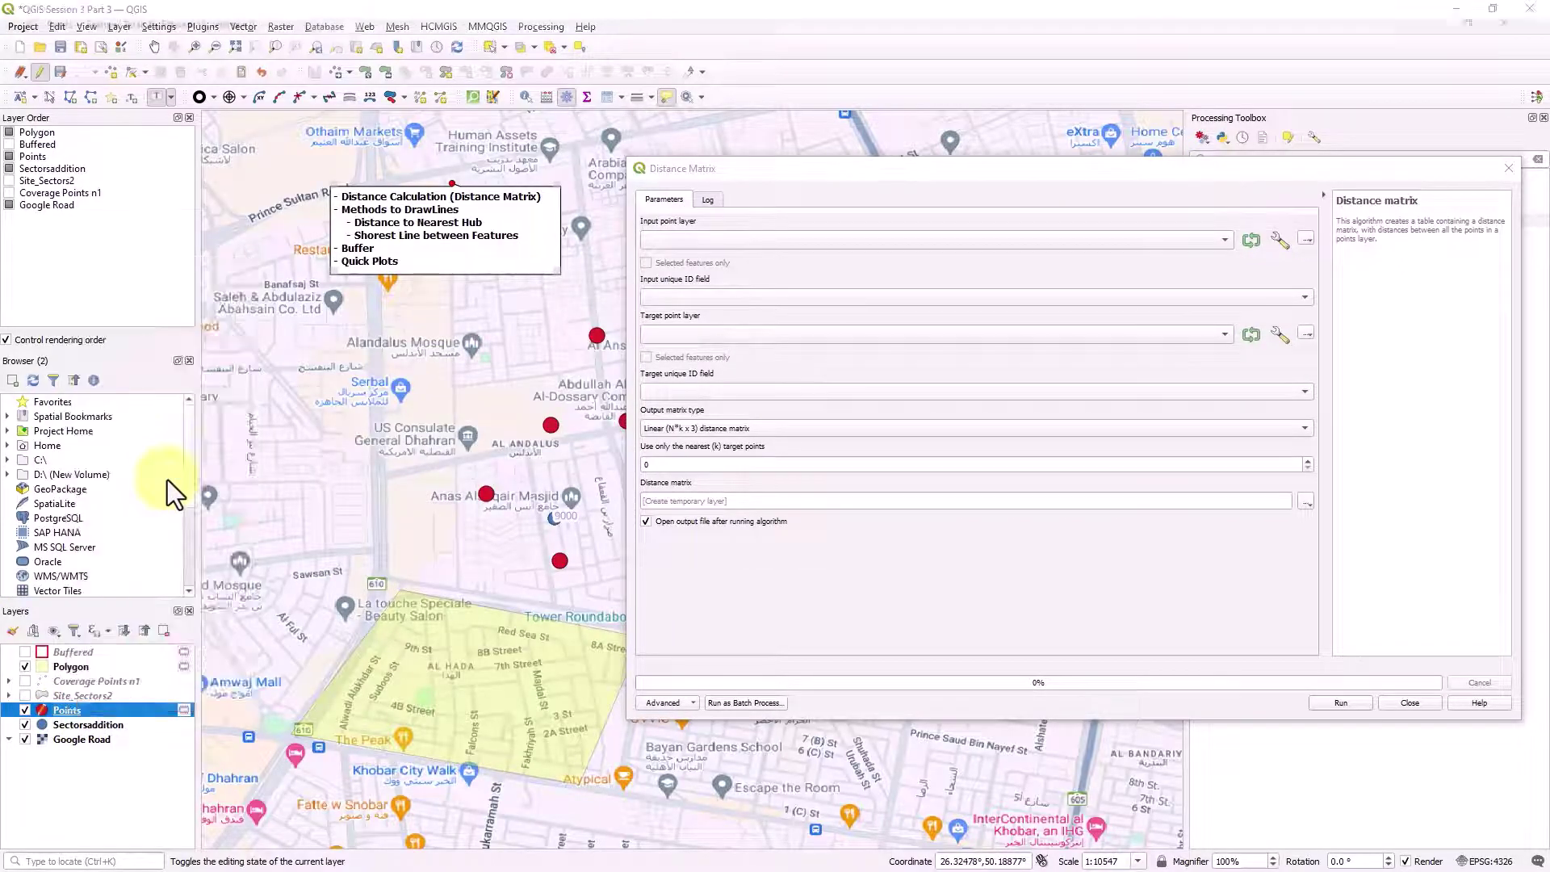
double_click(601, 8)
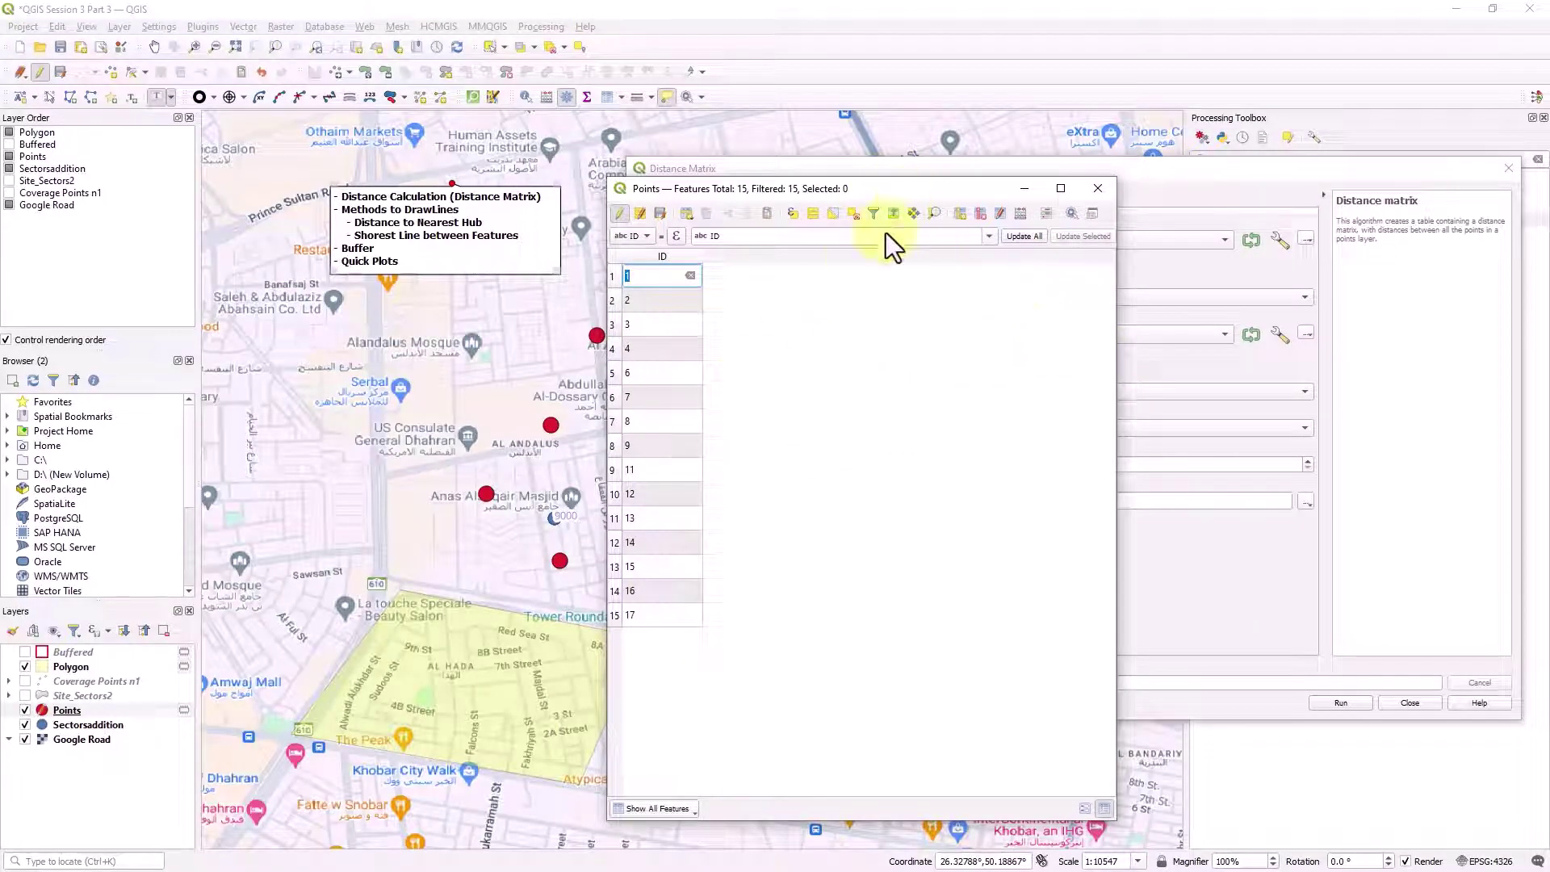
click(1097, 188)
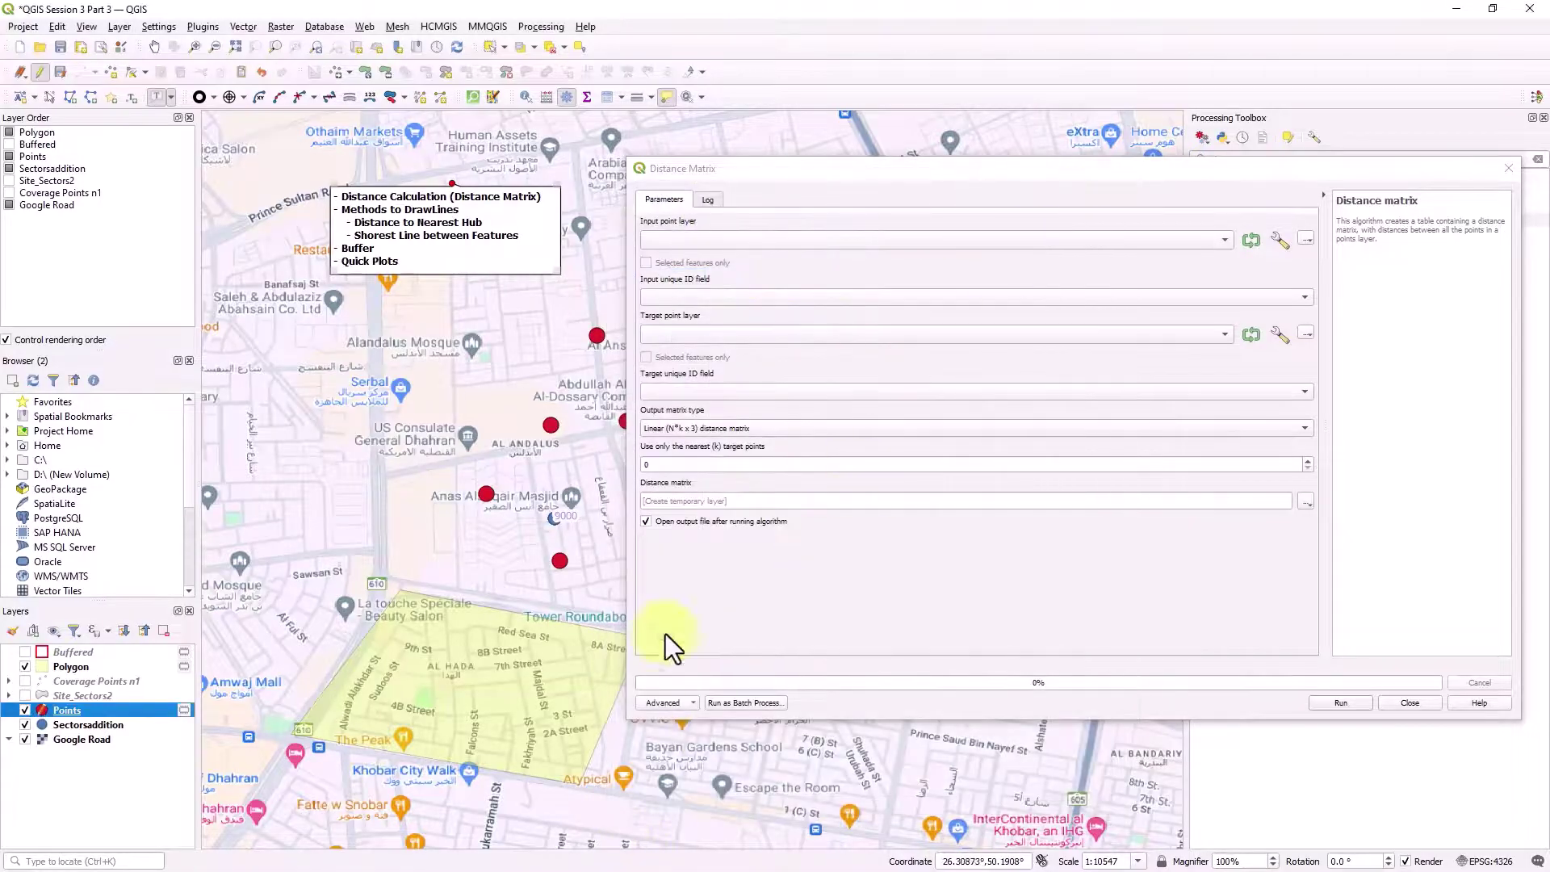
Run Distance matrix from Sectorsaddition (ID field Code2) to Points (ID field ID) with 2 nearest targets.
click(771, 245)
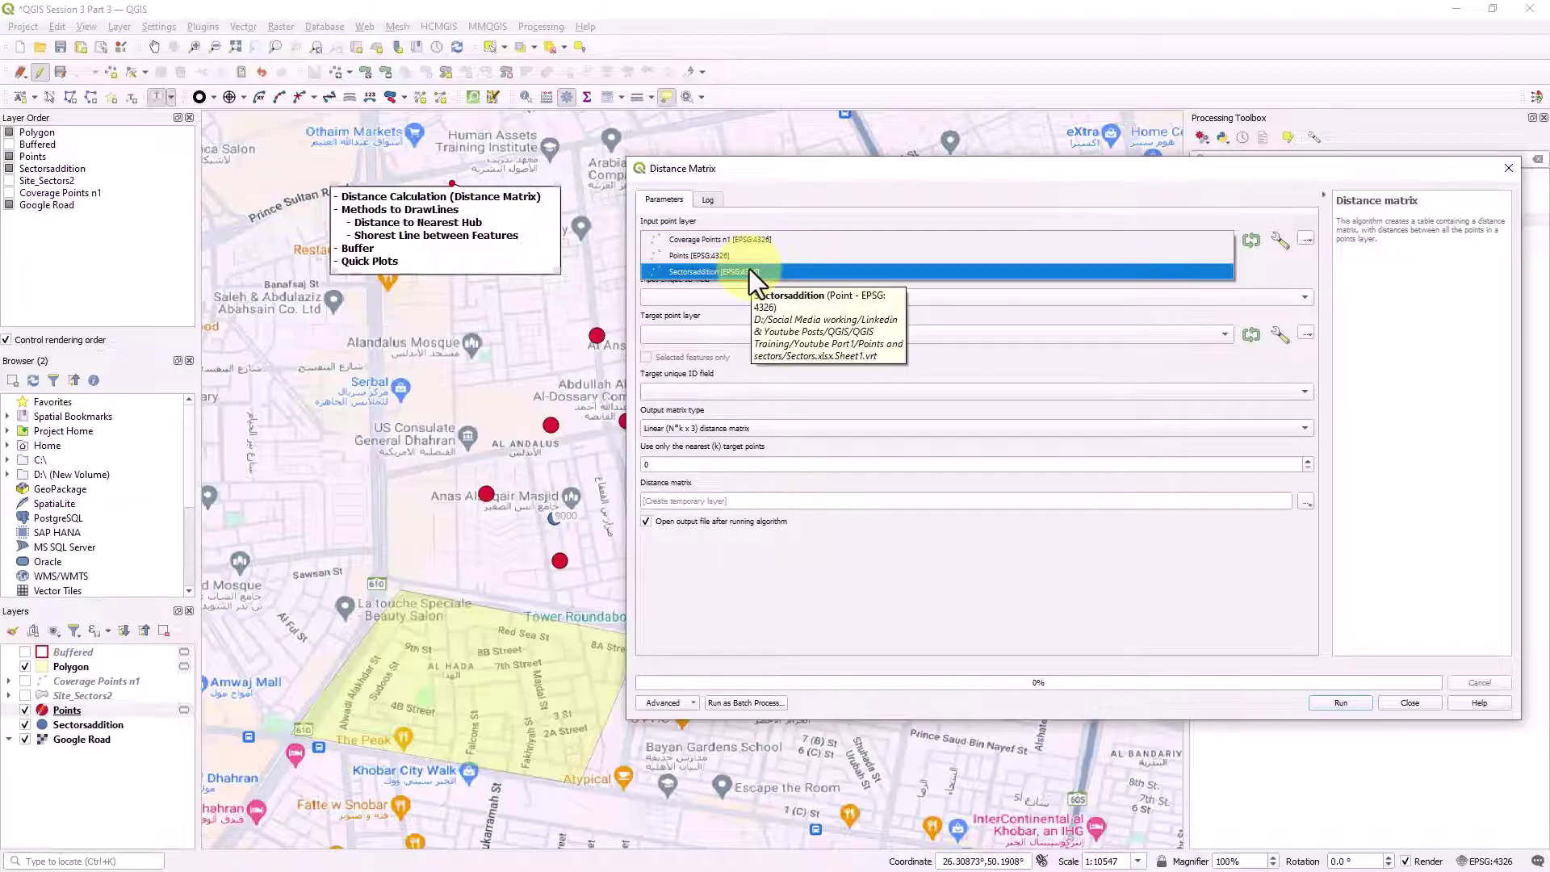
click(750, 269)
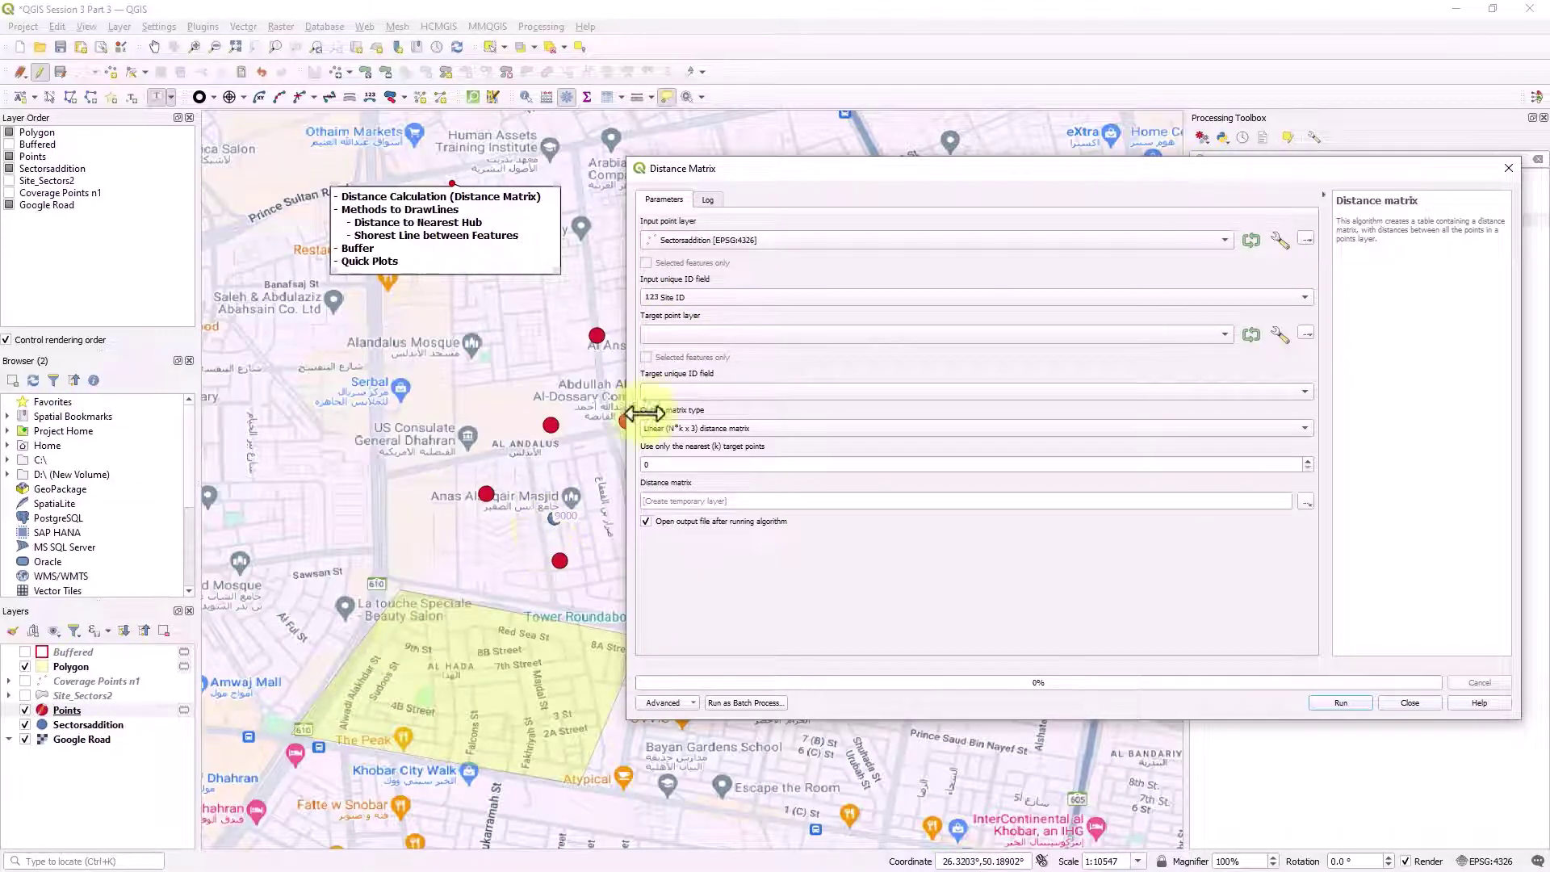
drag(837, 181, 1123, 149)
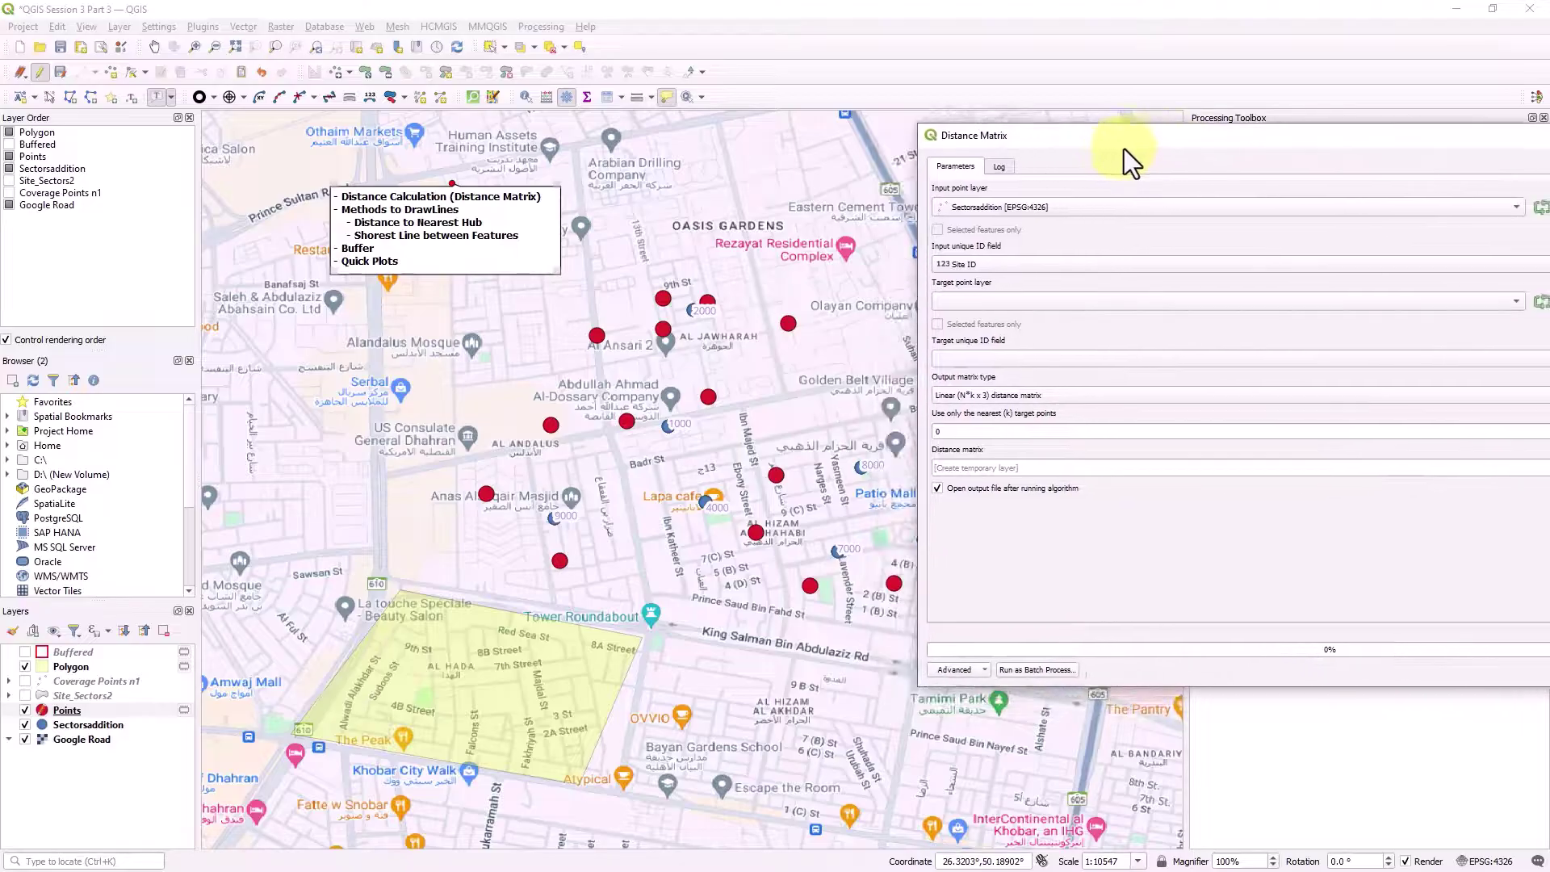
click(999, 264)
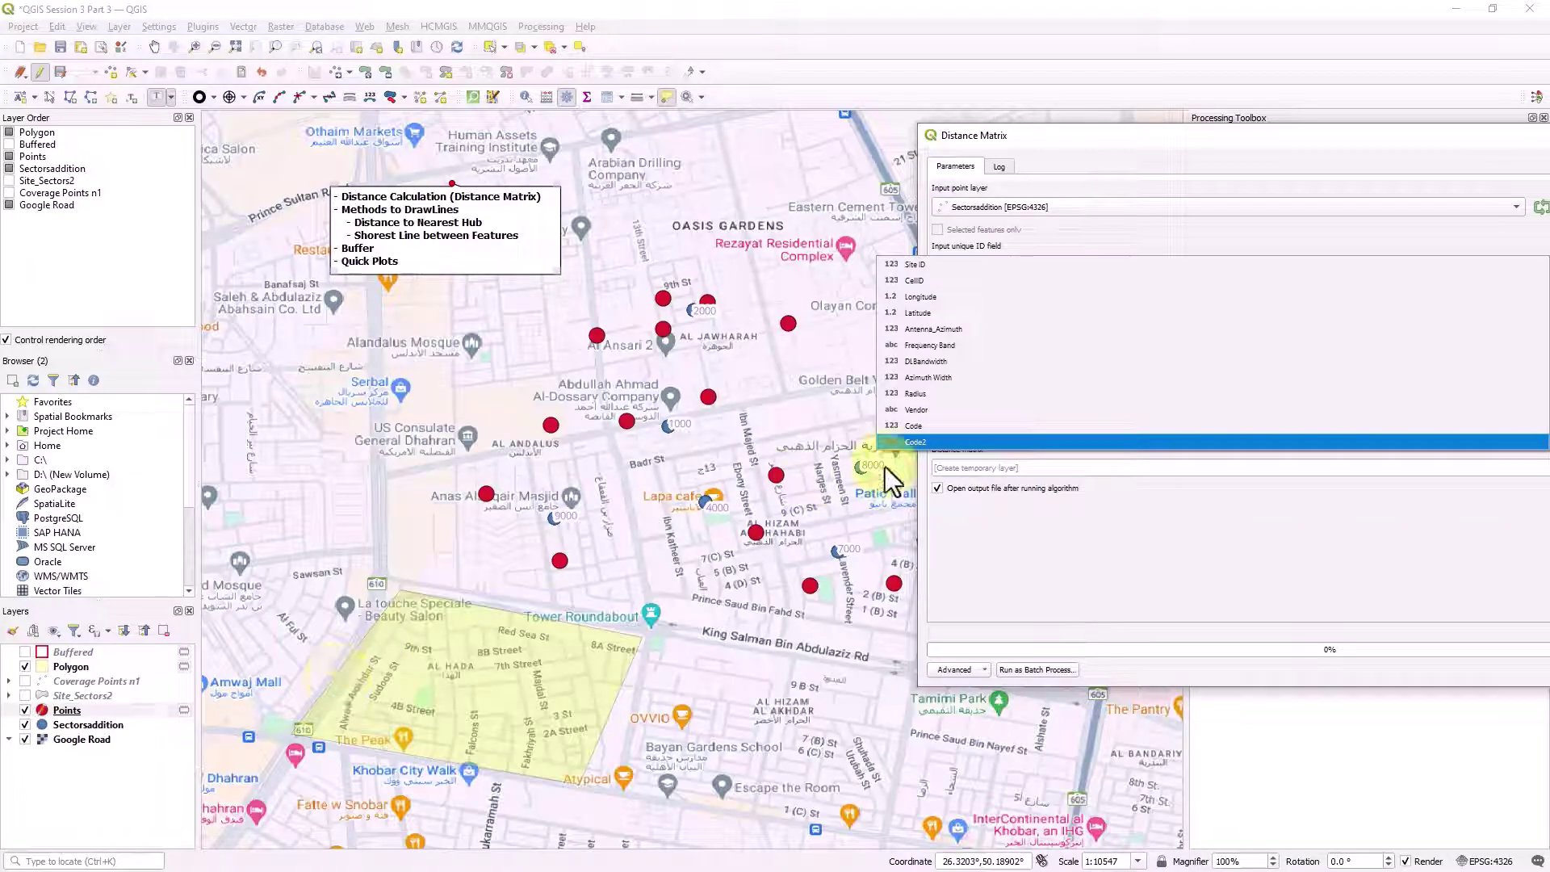
click(926, 442)
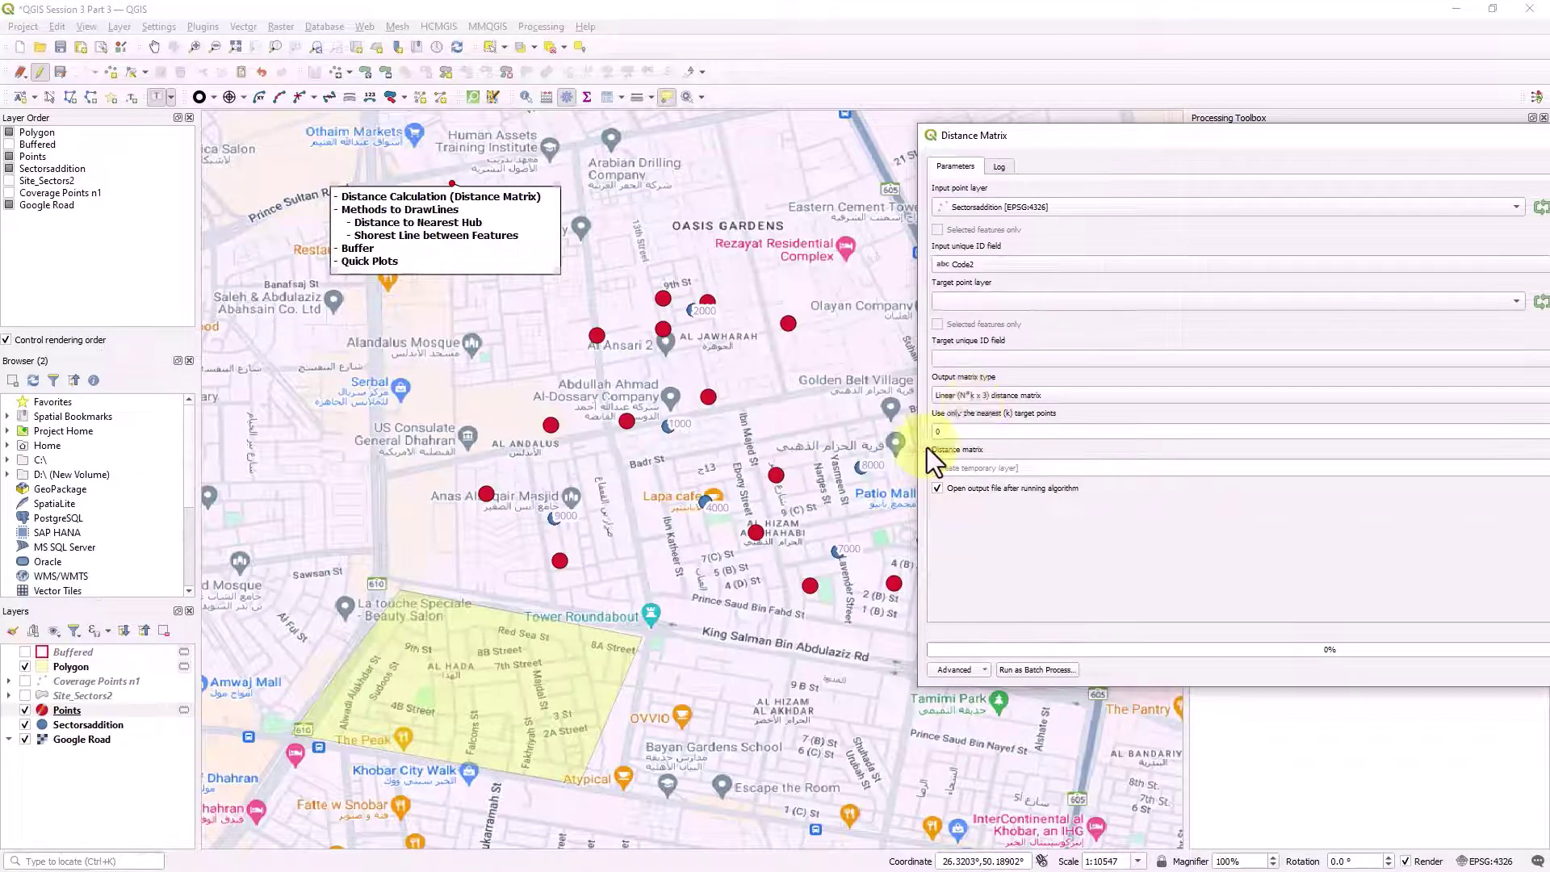
click(1004, 302)
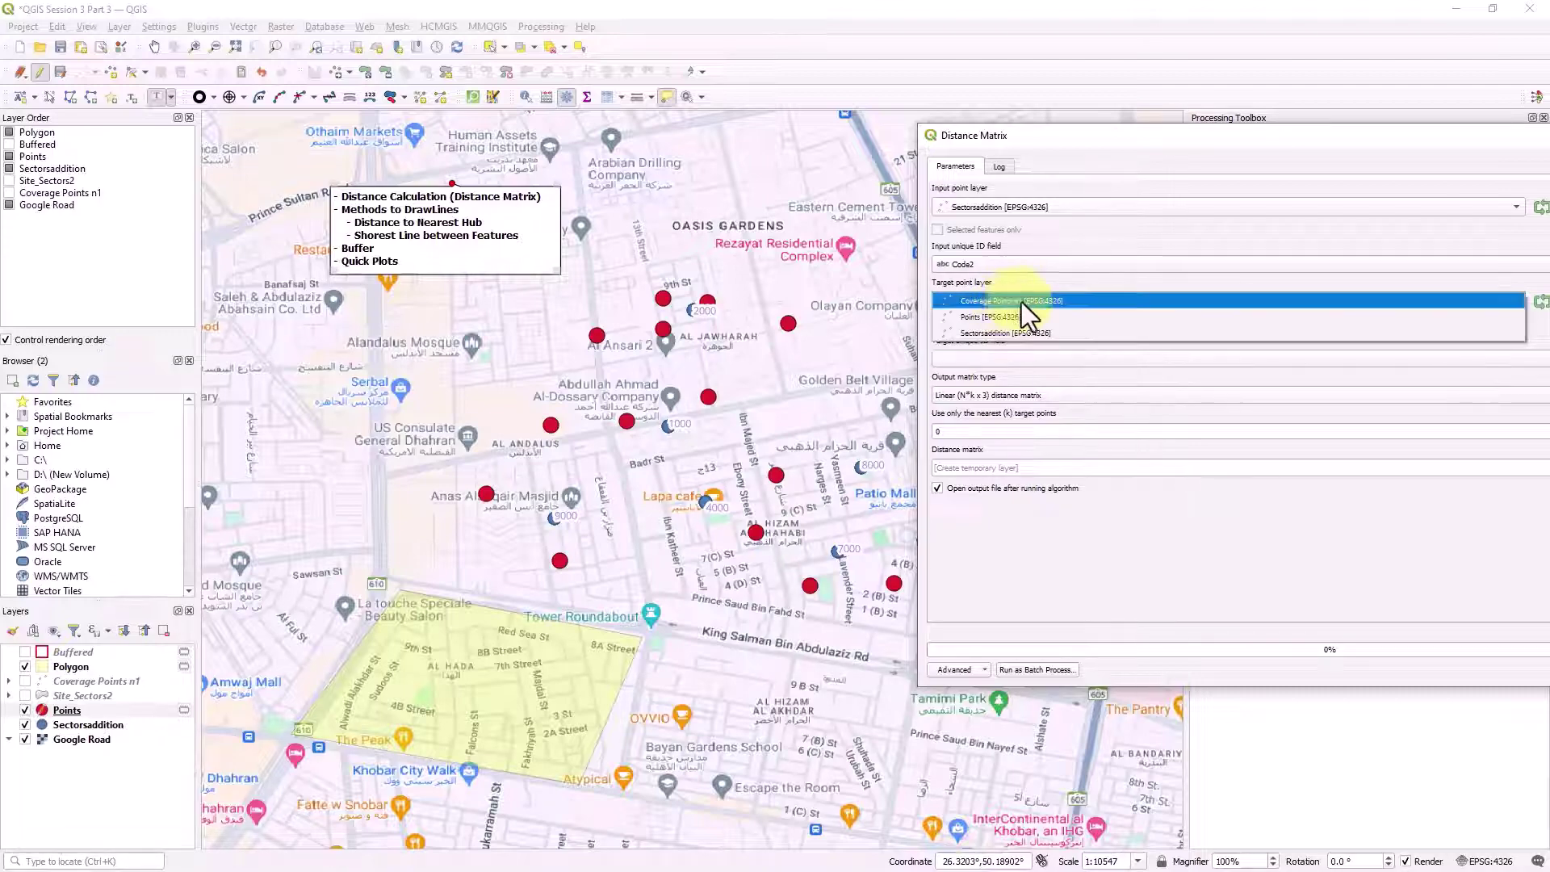
click(1018, 315)
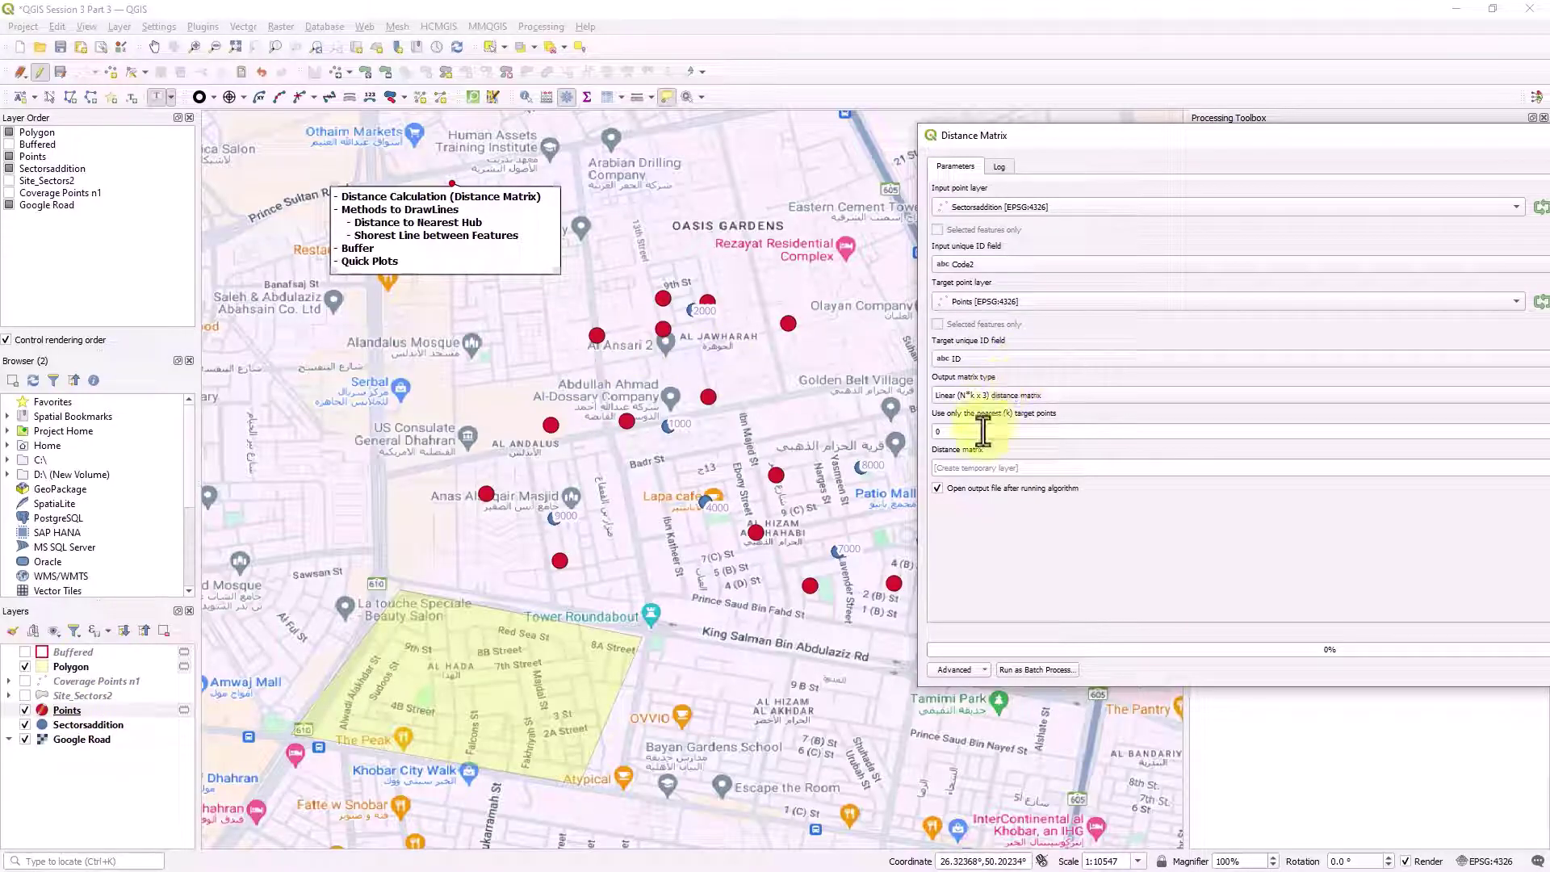
click(1067, 431)
text(2)
drag(1107, 138, 951, 86)
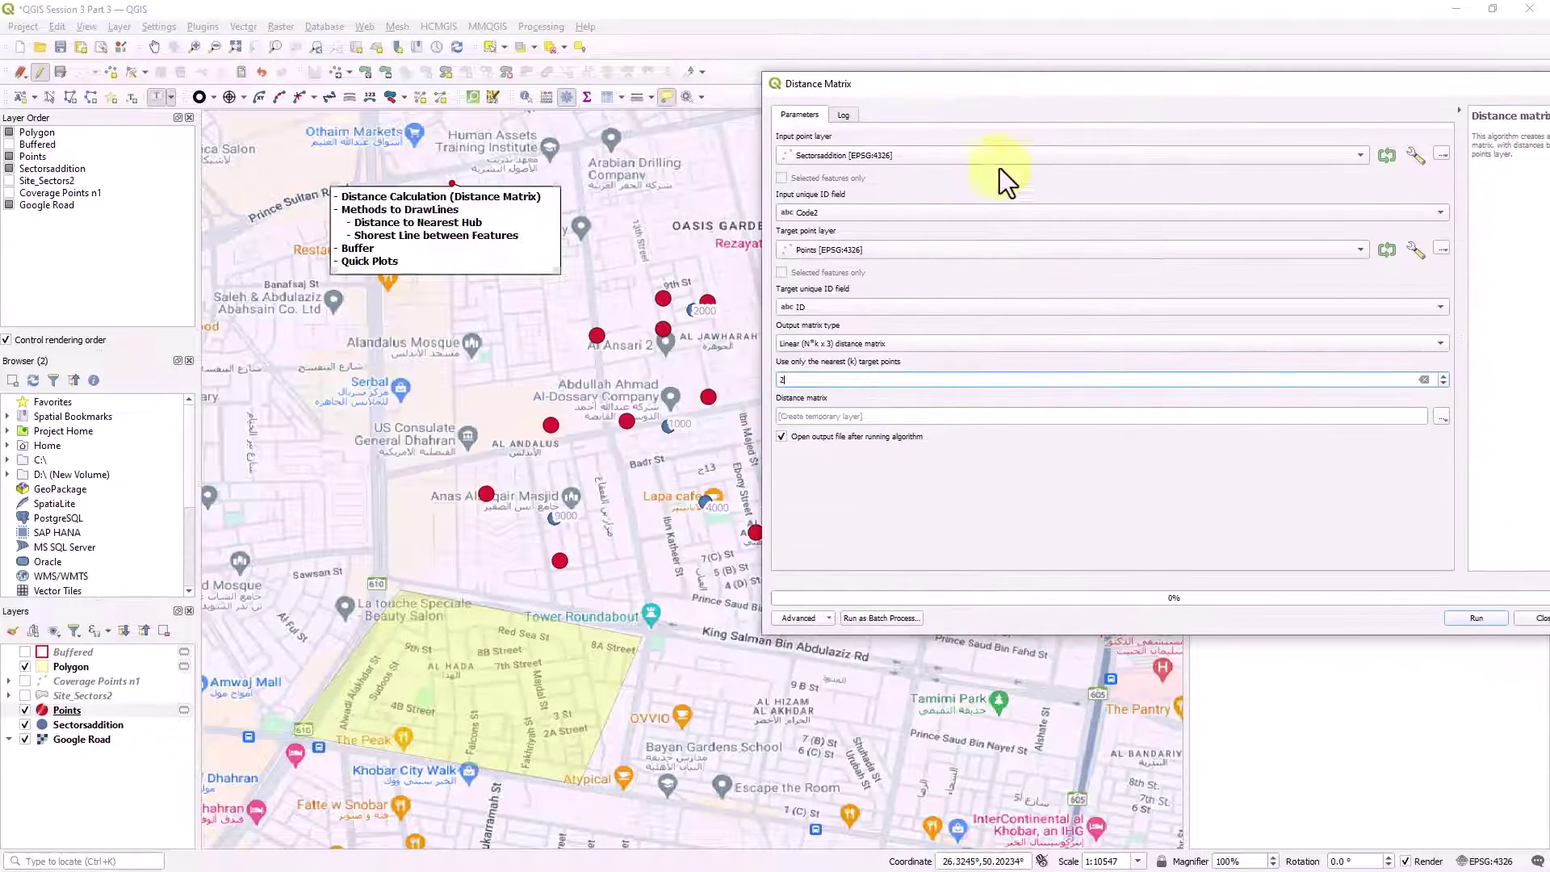
click(1459, 618)
Close the Distance Matrix tool, then review and close the 162-row Distance matrix attribute table.
drag(1242, 84, 955, 91)
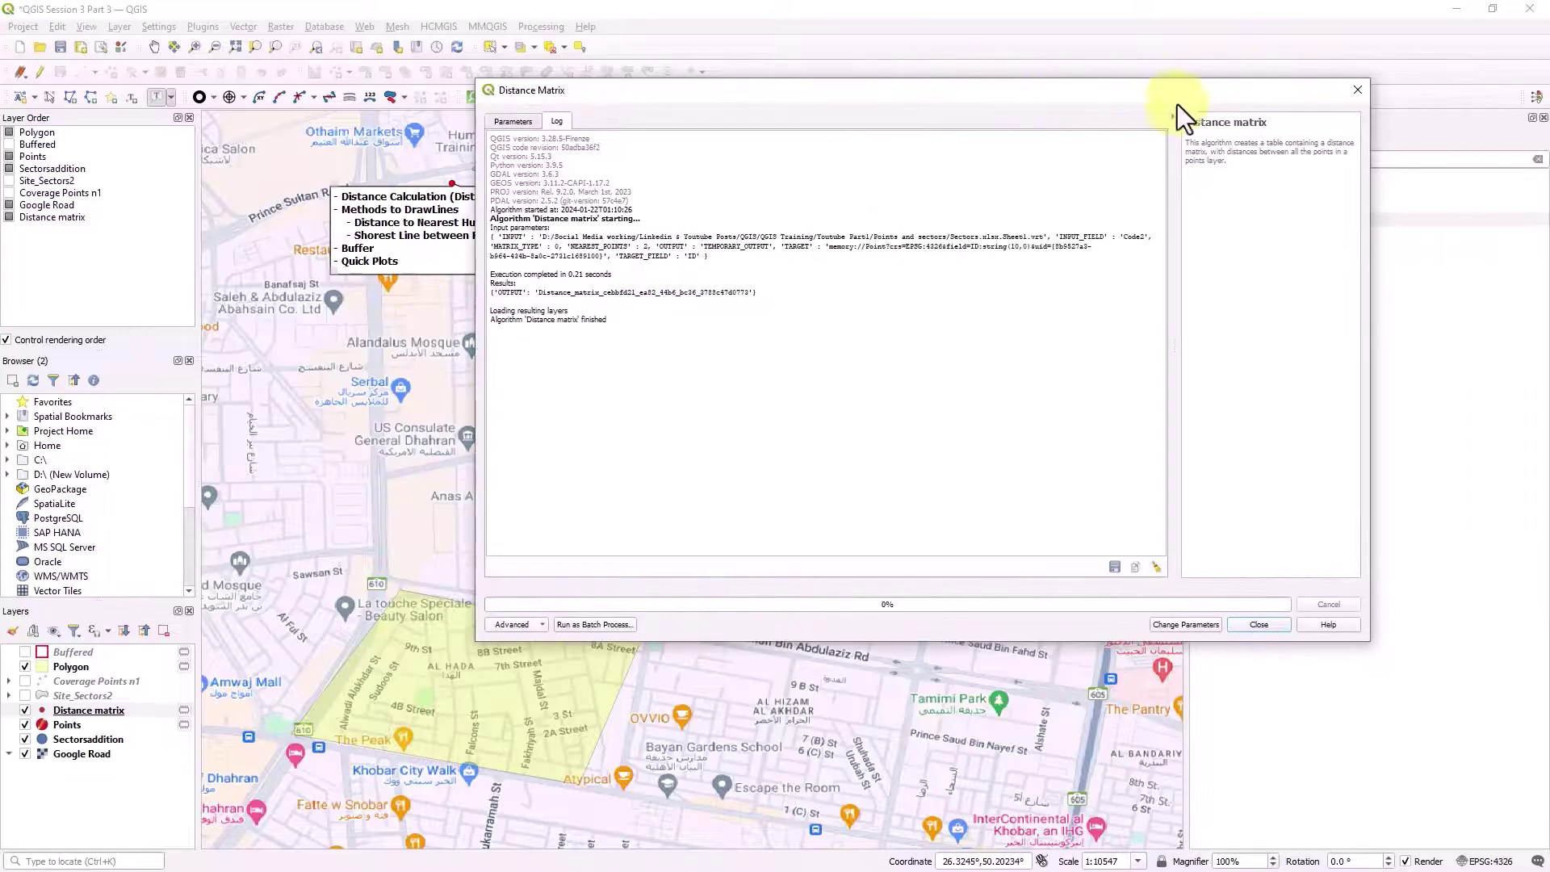
click(1354, 84)
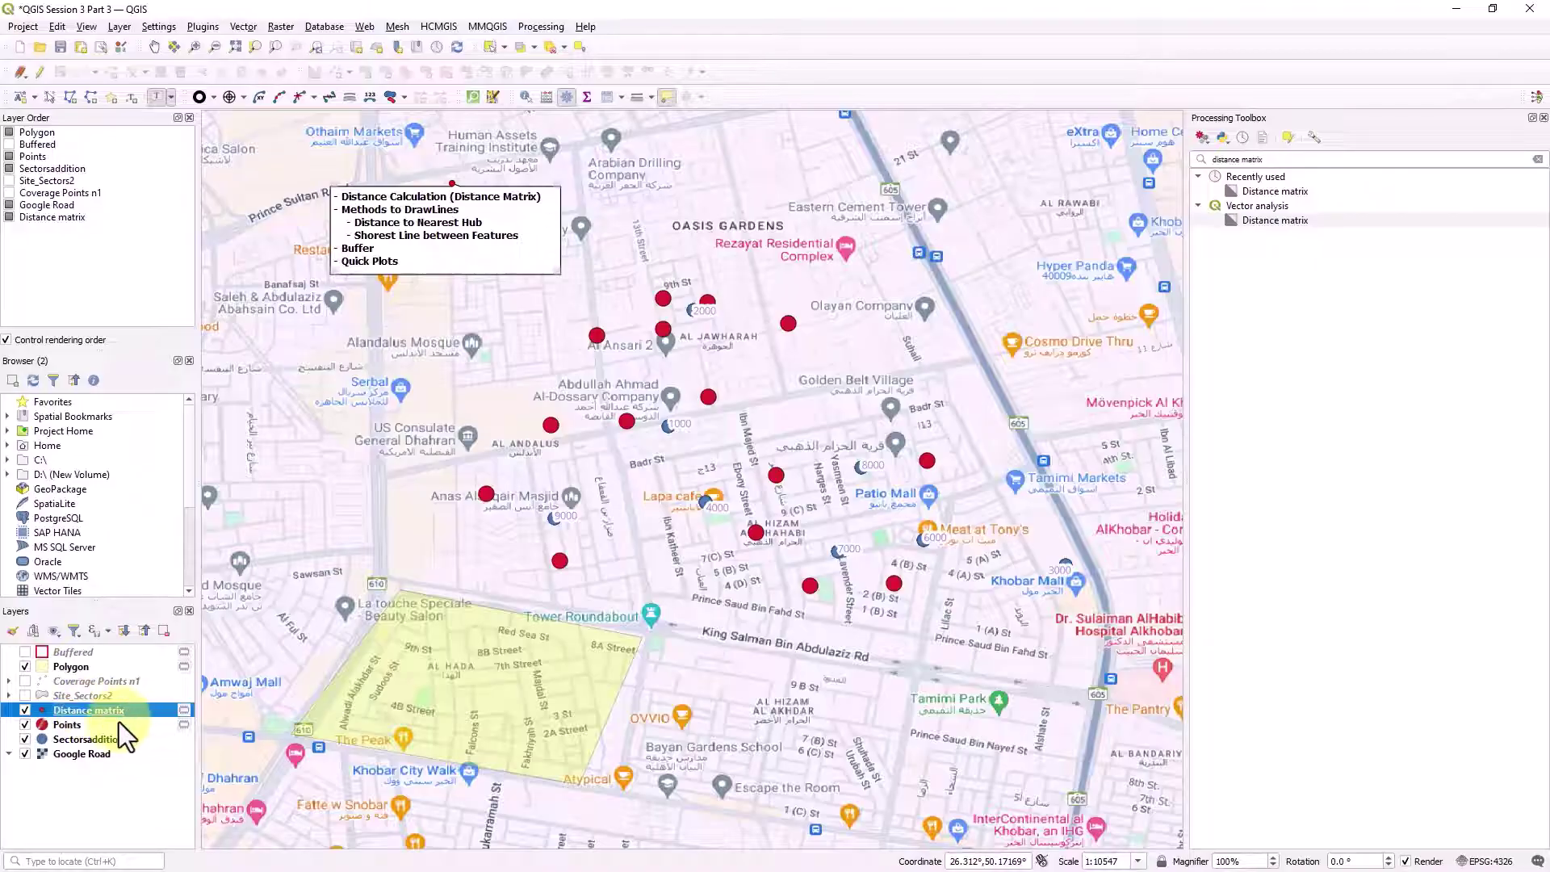
right_click(95, 706)
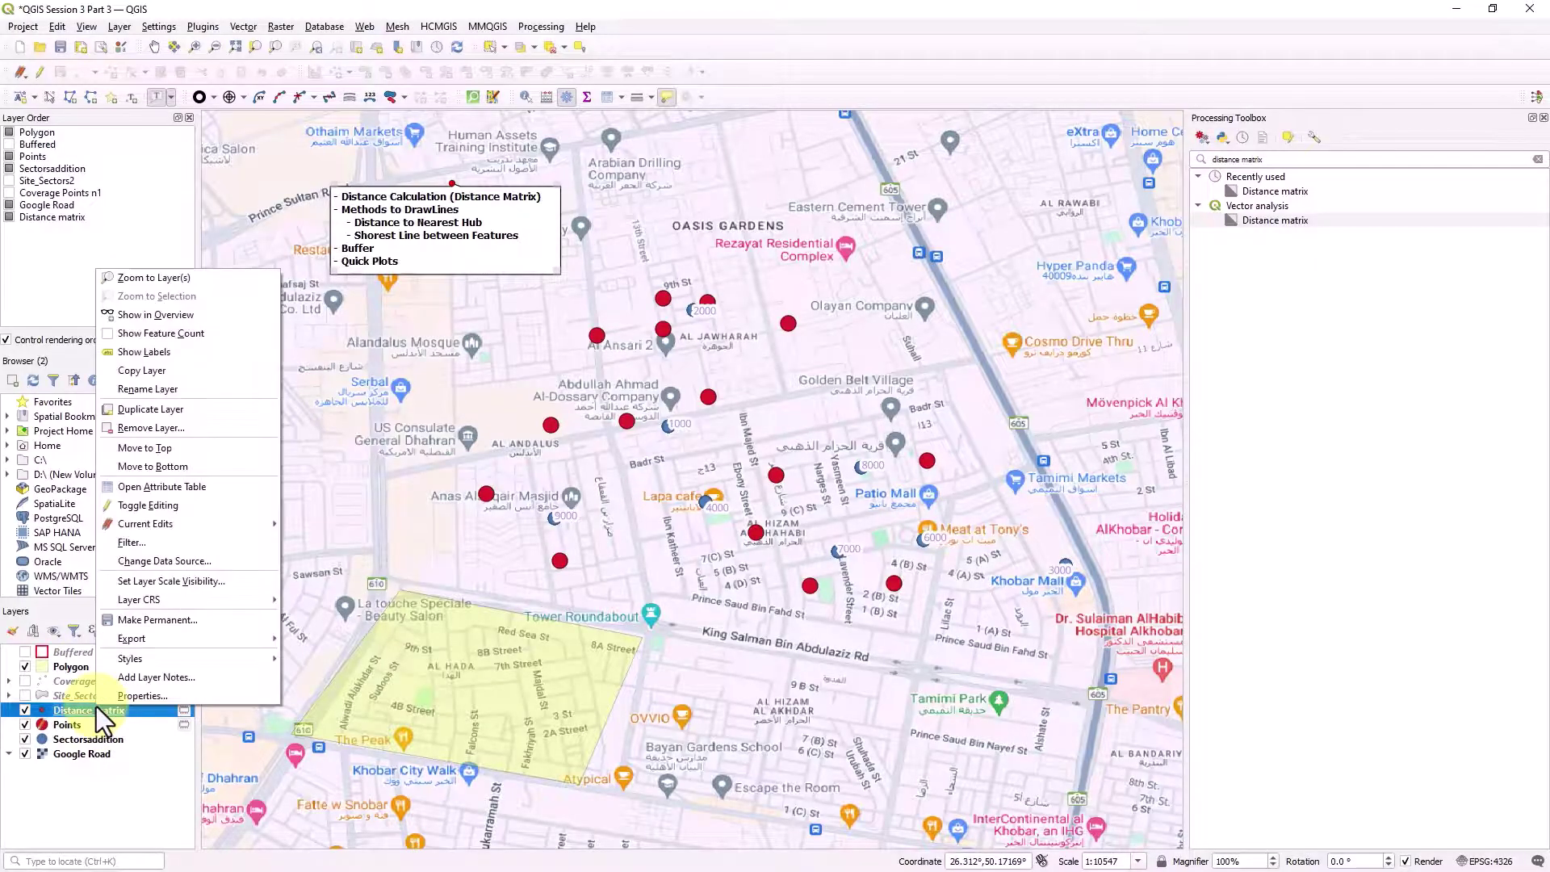
click(207, 490)
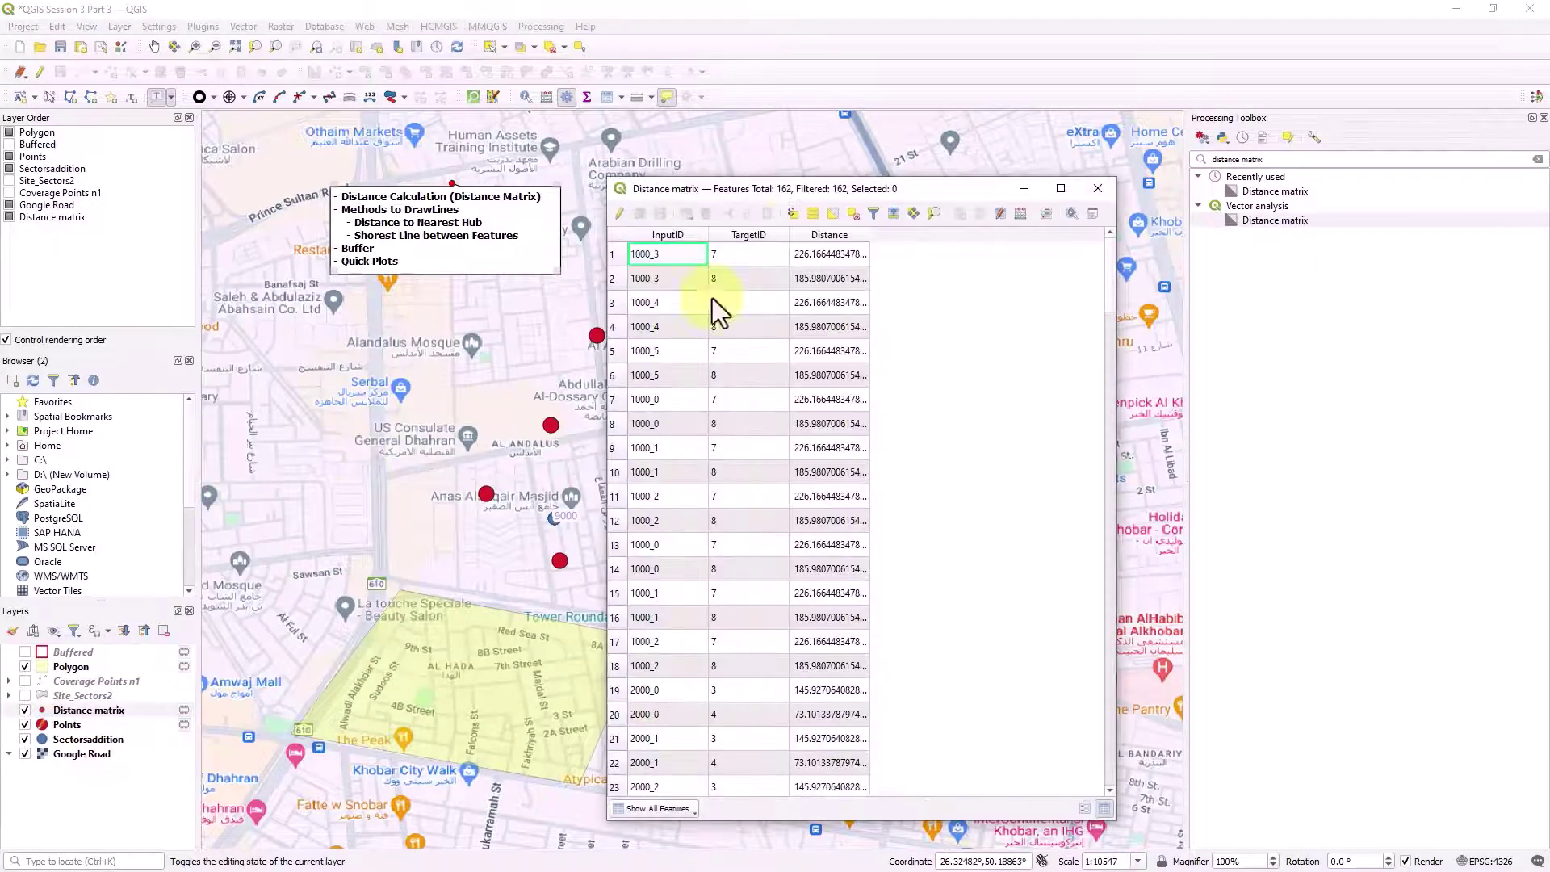
drag(826, 186, 1138, 108)
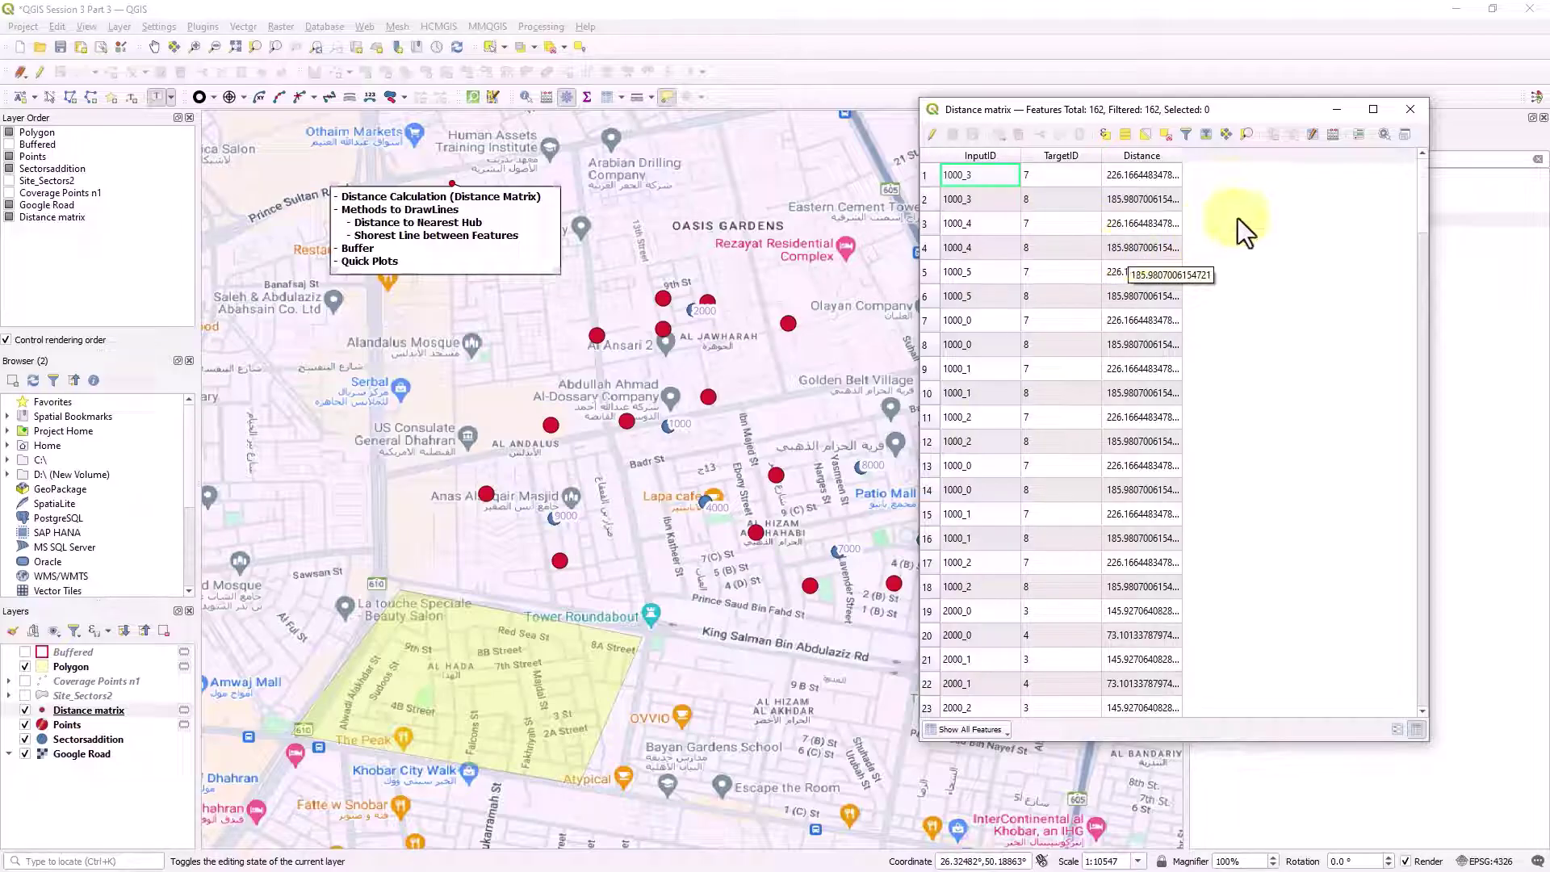
click(1409, 110)
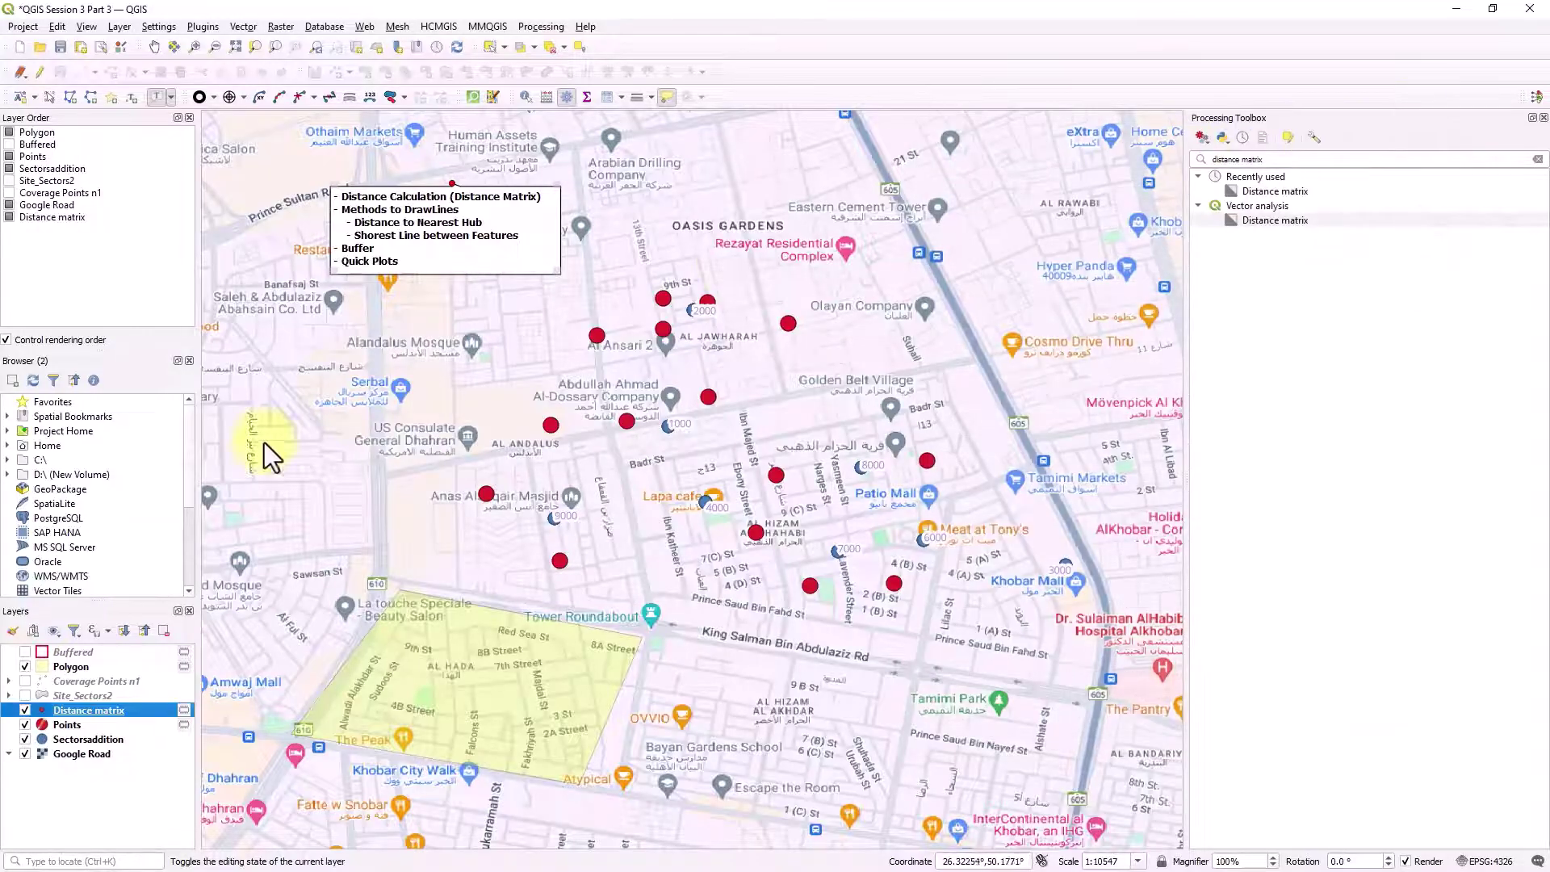
right_click(129, 715)
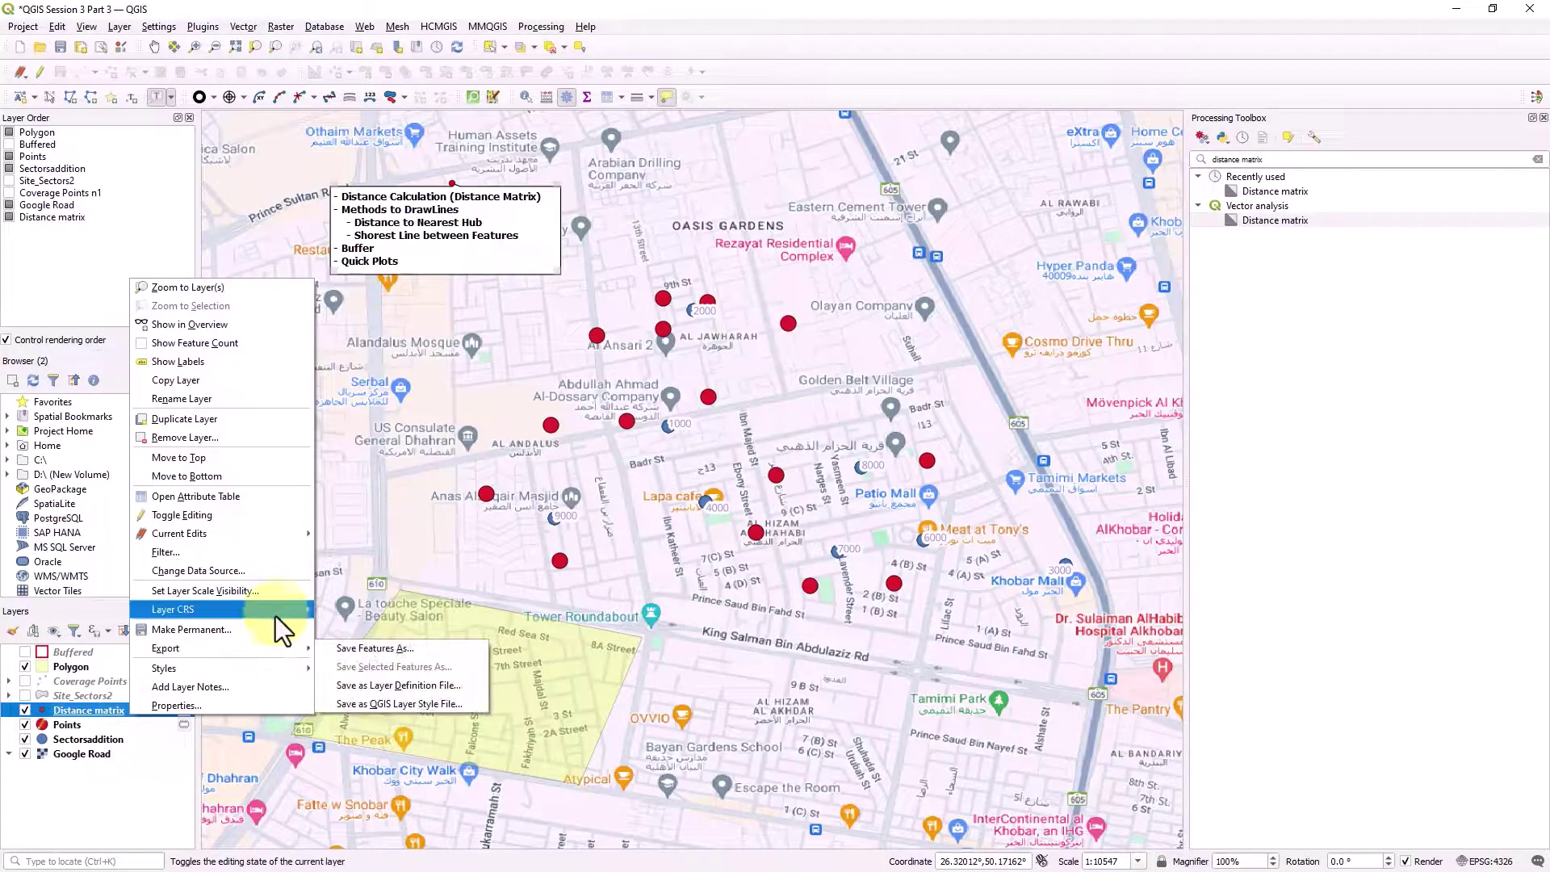
mouse_move(274, 652)
click(352, 656)
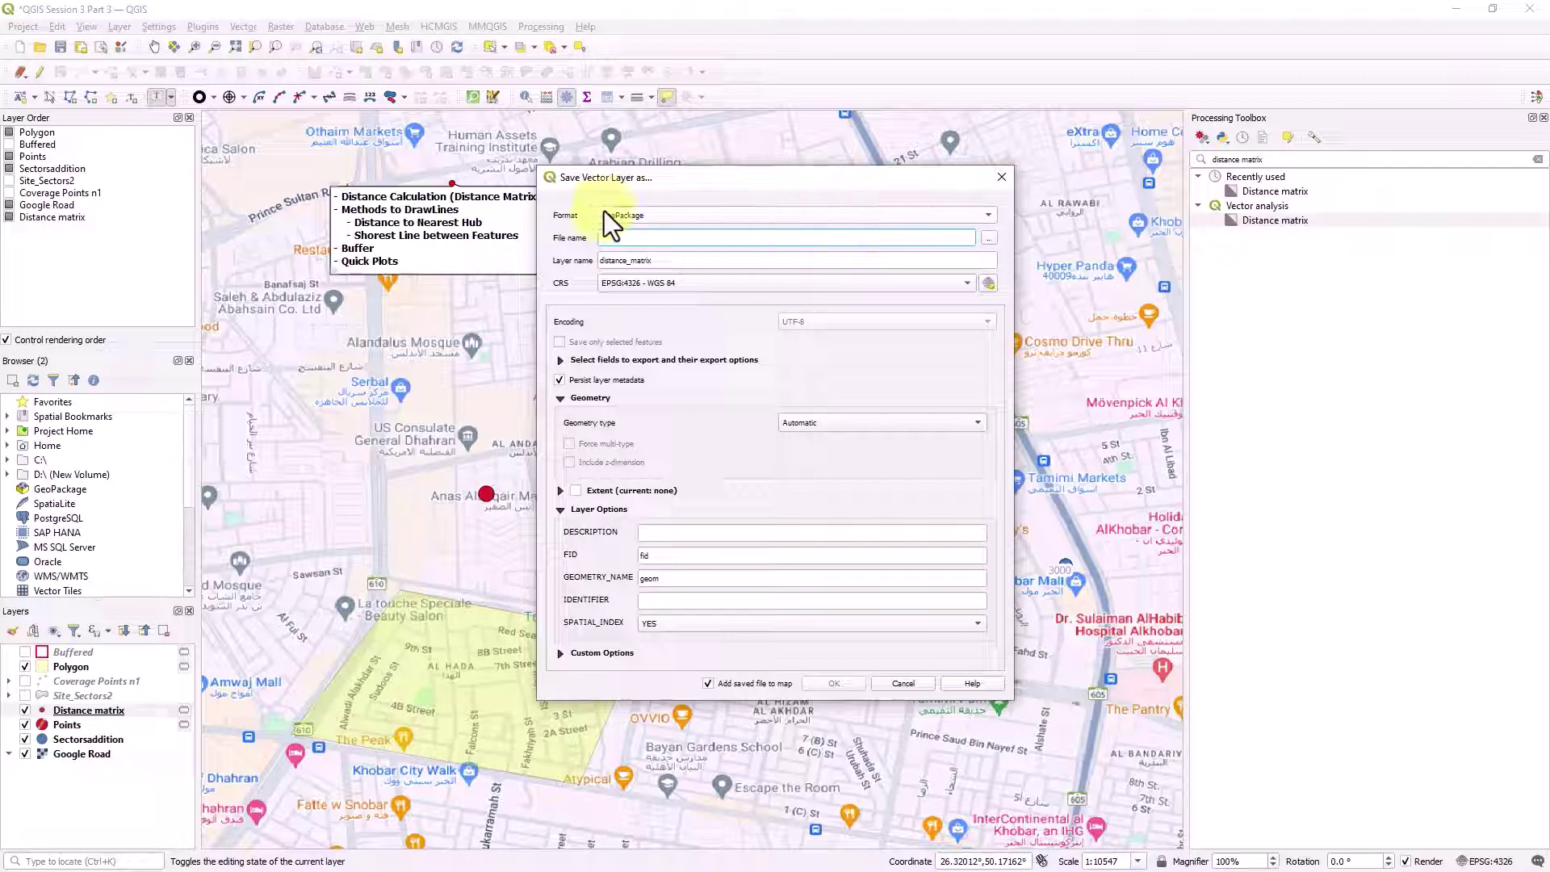
click(607, 214)
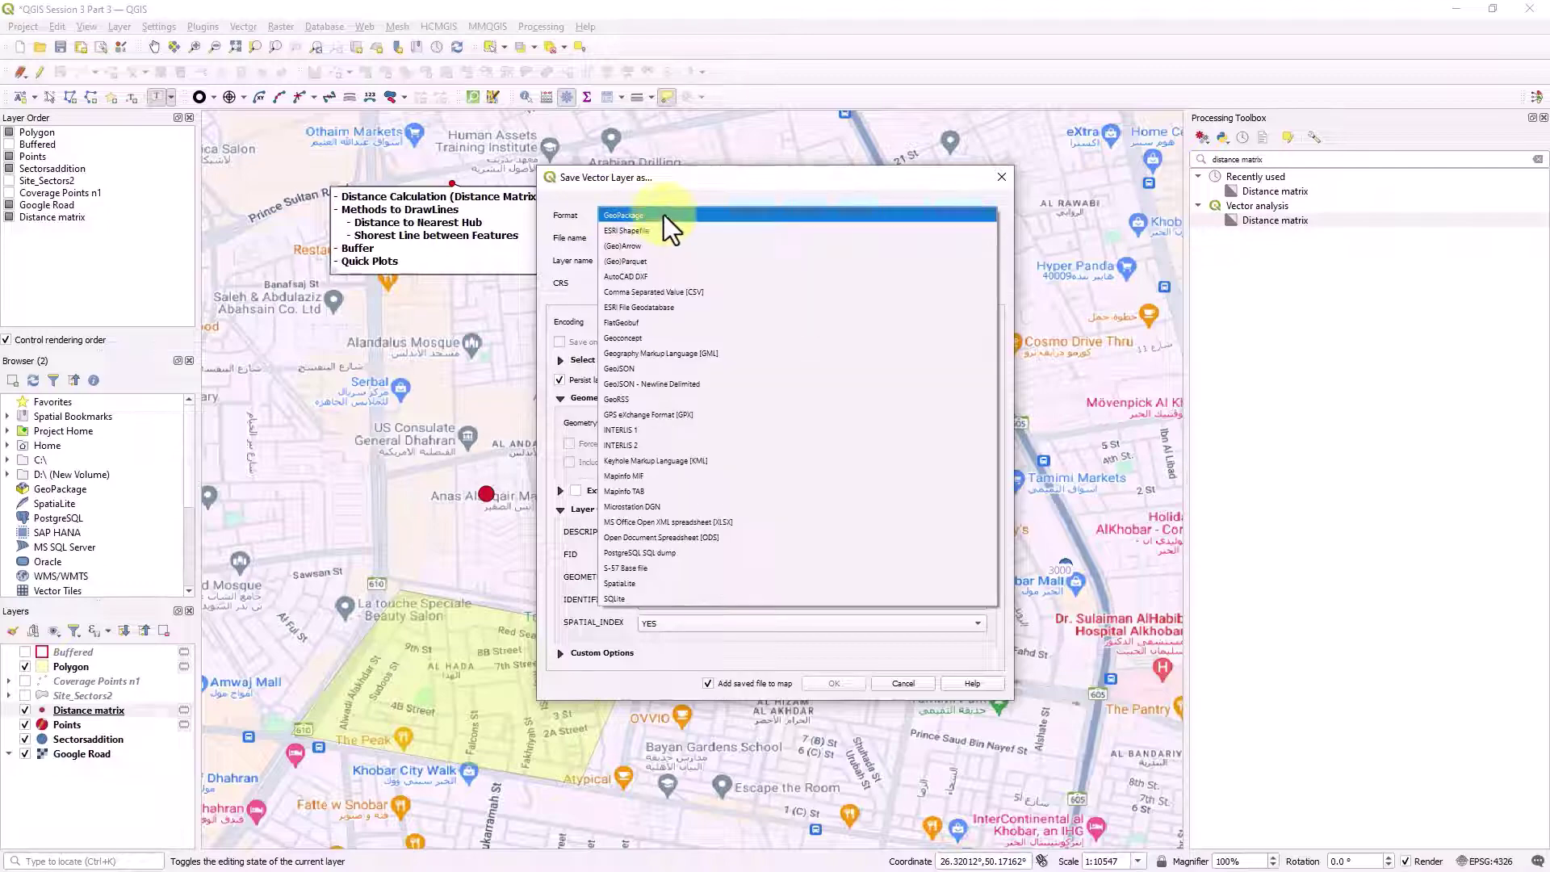
click(670, 292)
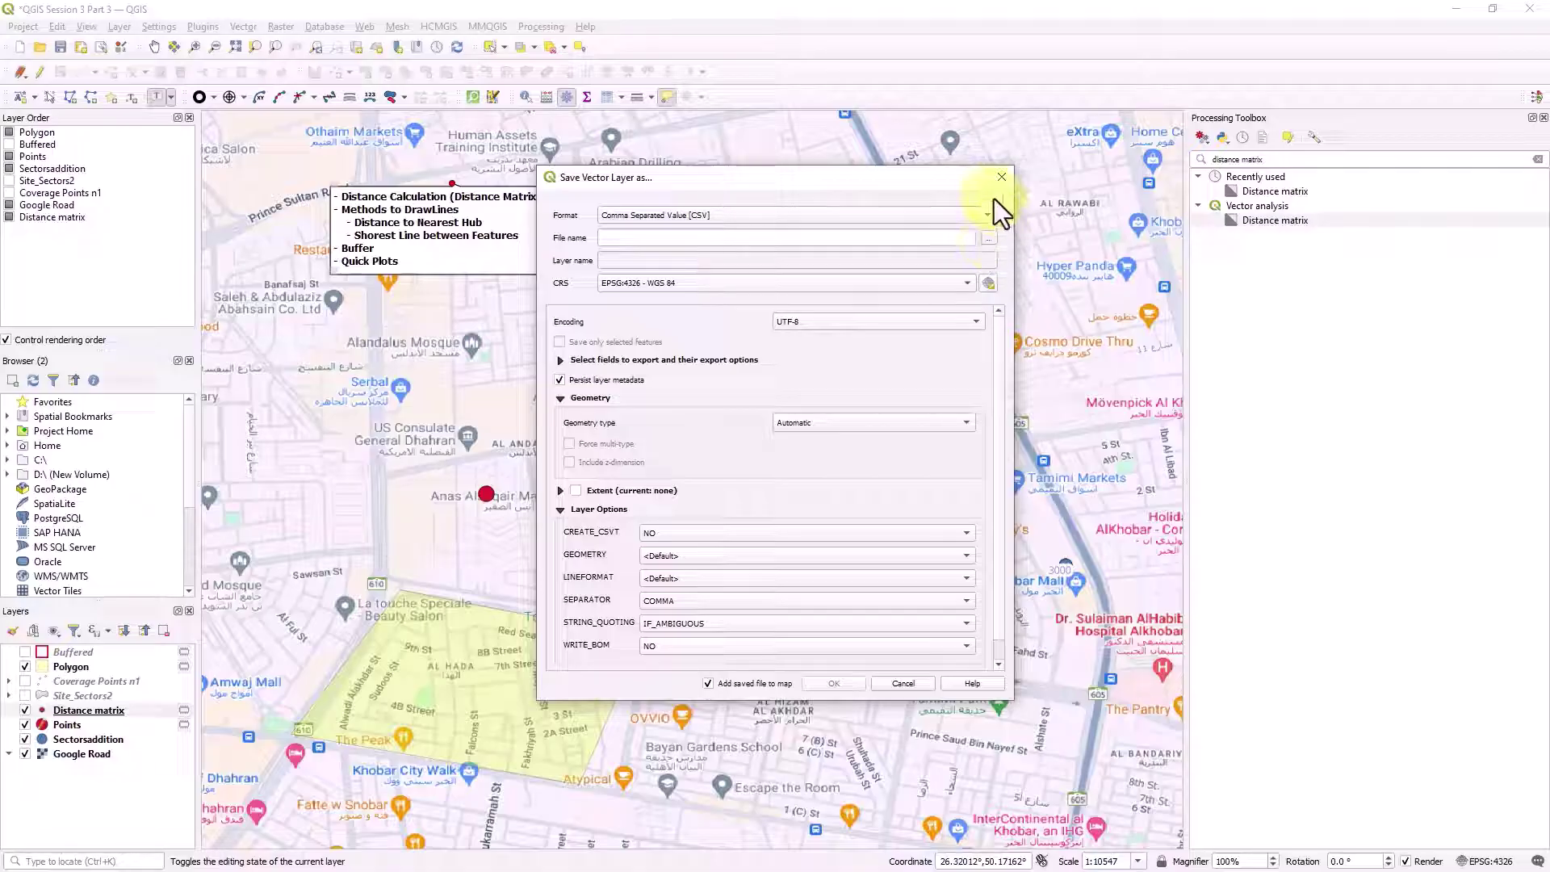
click(999, 176)
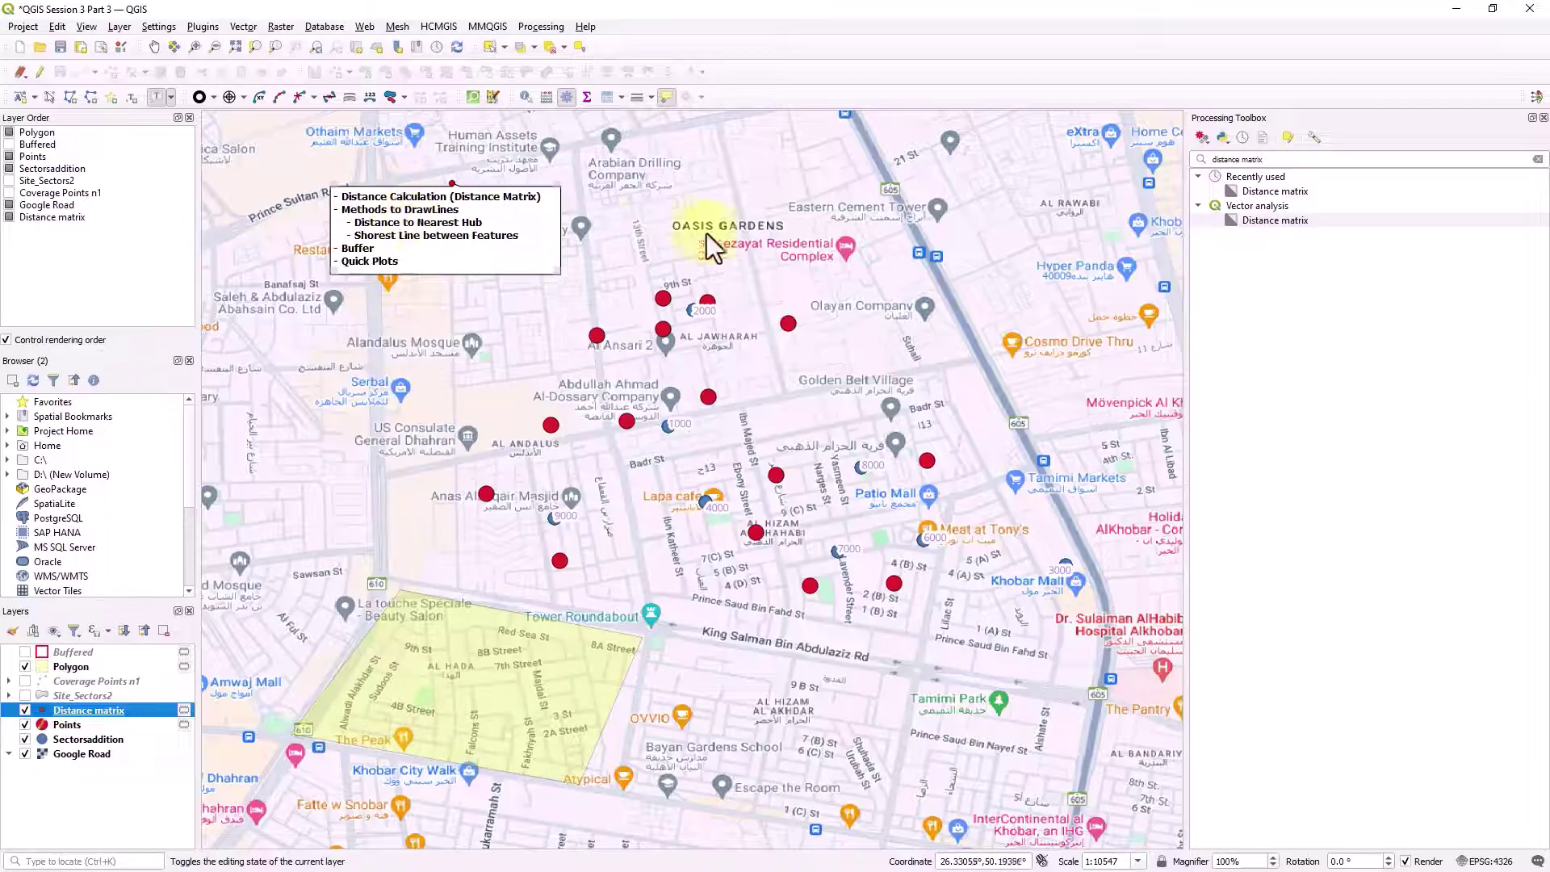
Replace the toolbox search with 'nearest hub' and launch Distance to nearest hub (line to hub).
drag(1277, 160, 1177, 158)
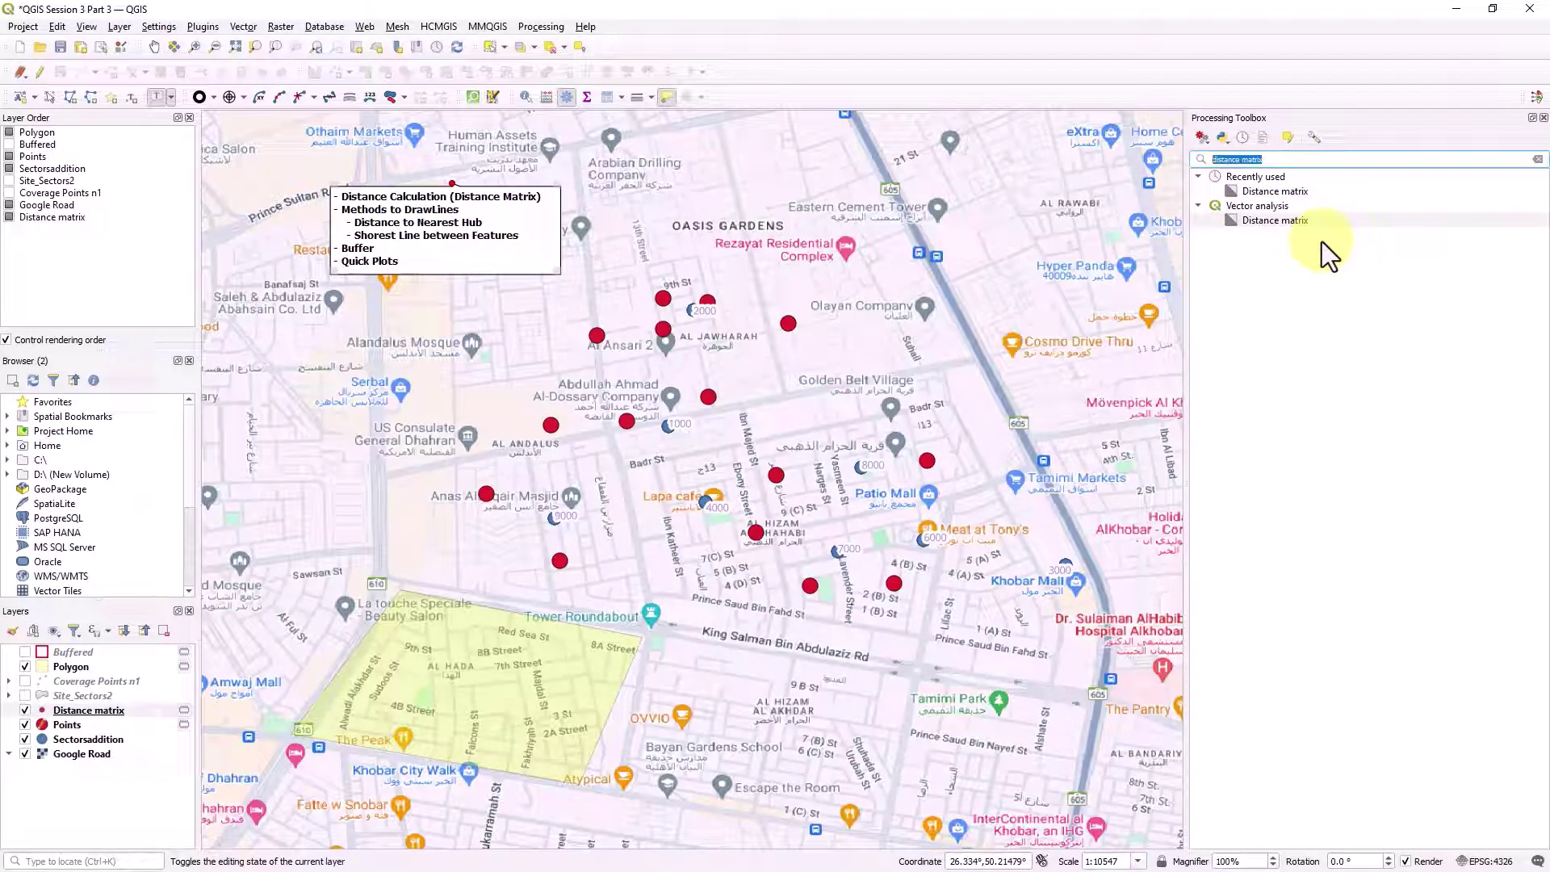
text(ne)
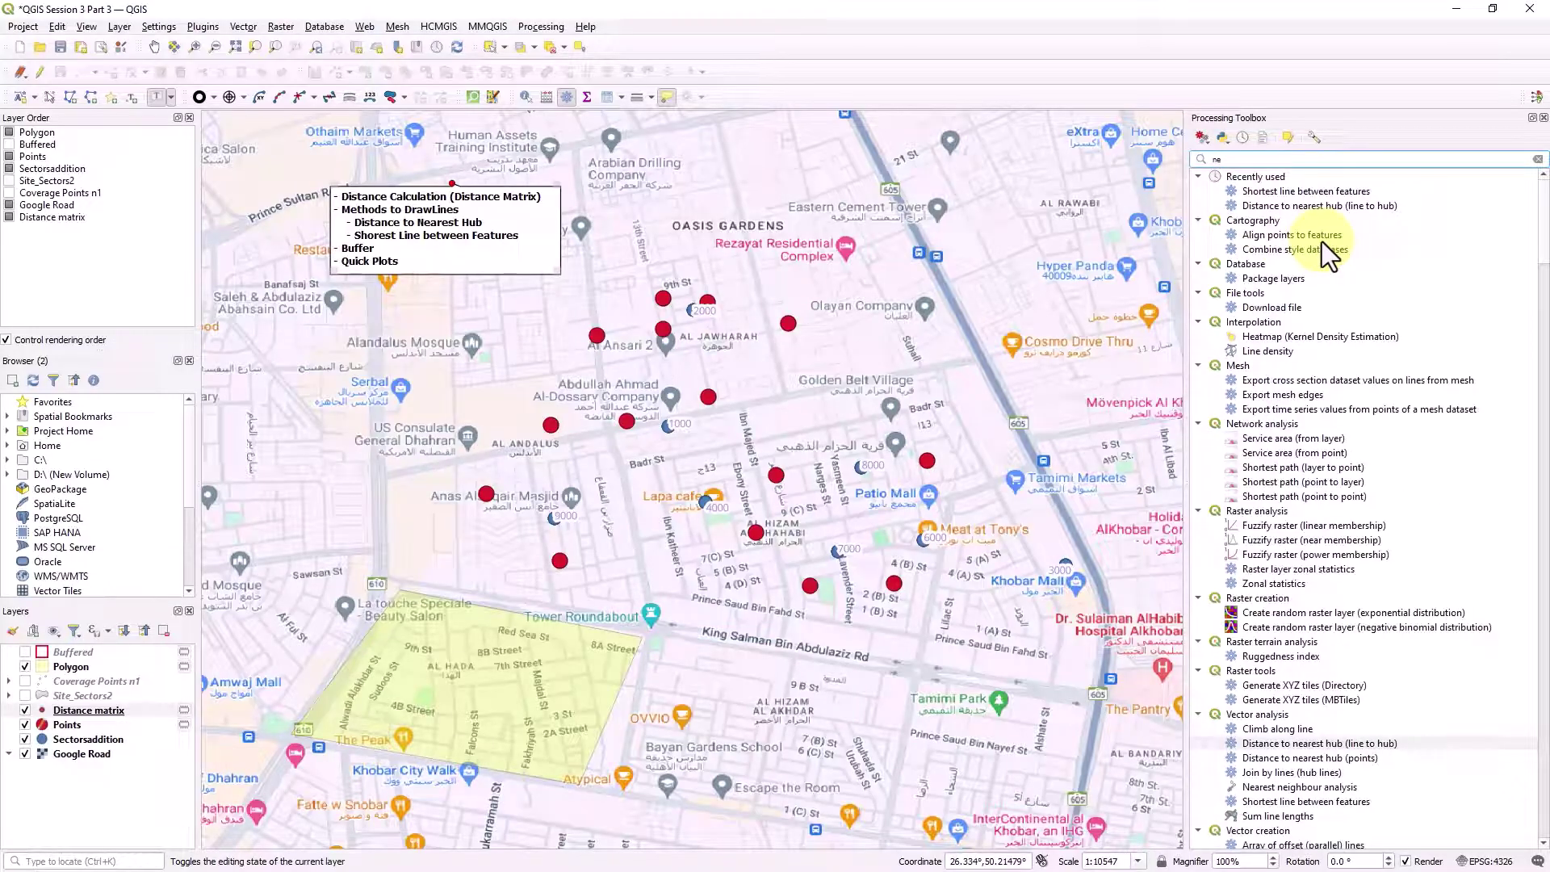
text(arest)
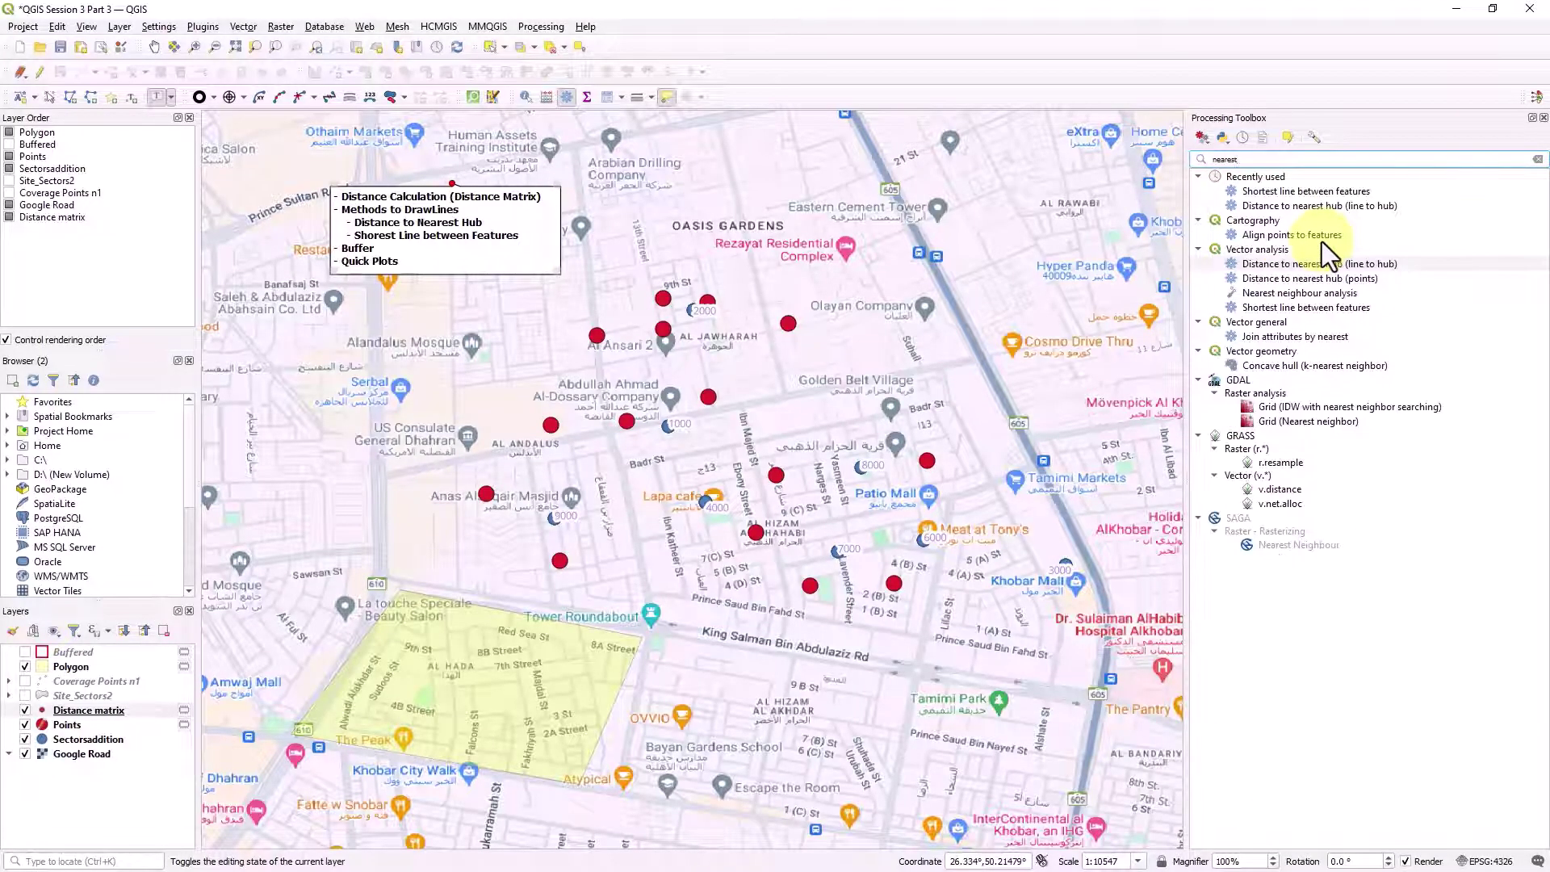
text( hub)
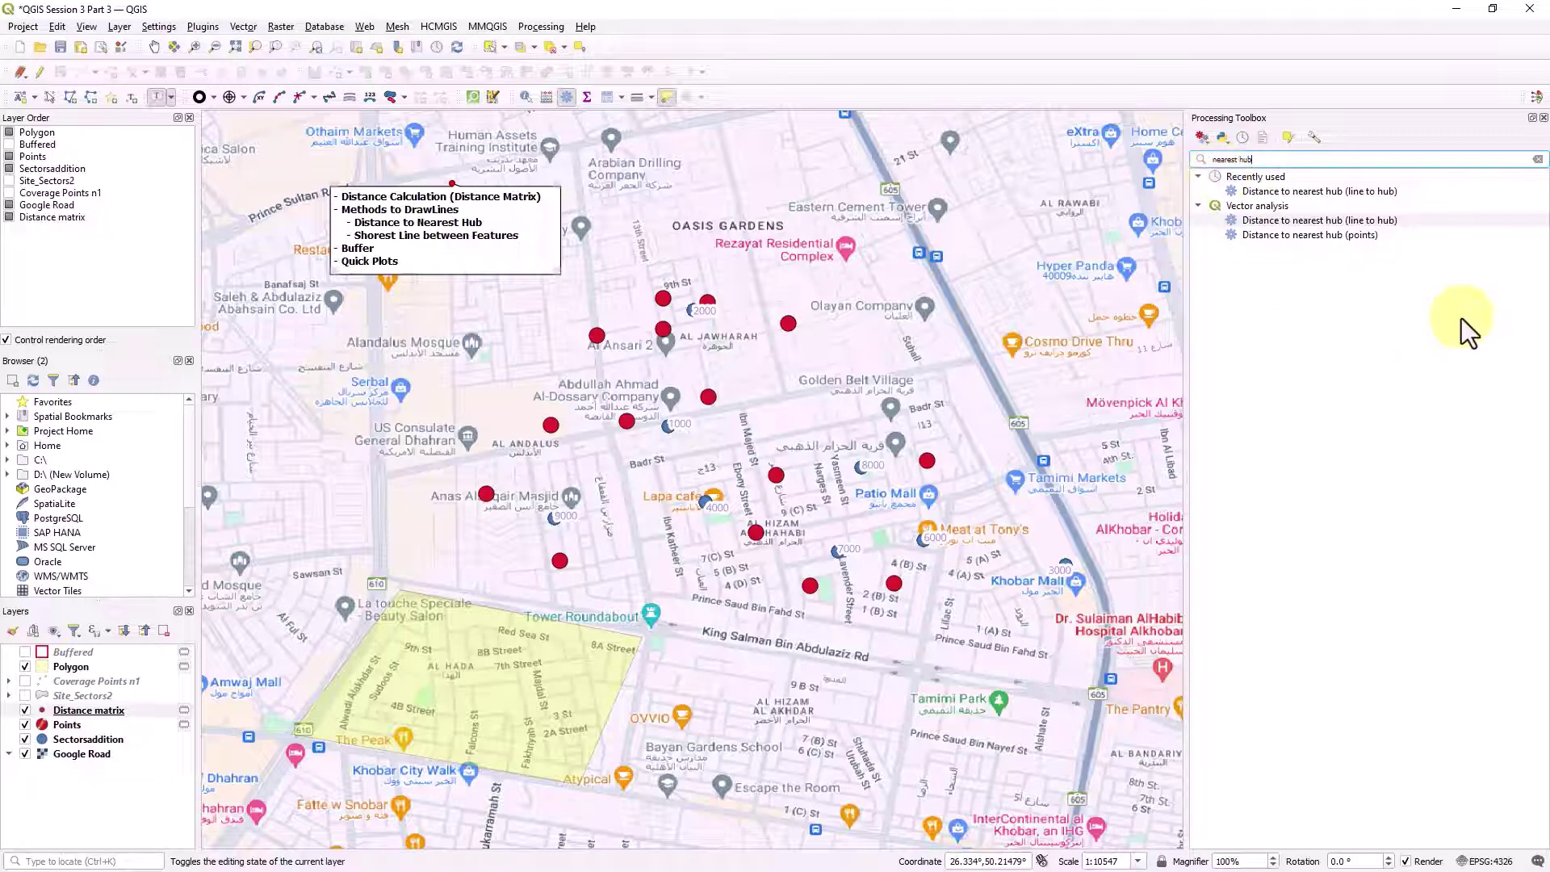
double_click(1329, 221)
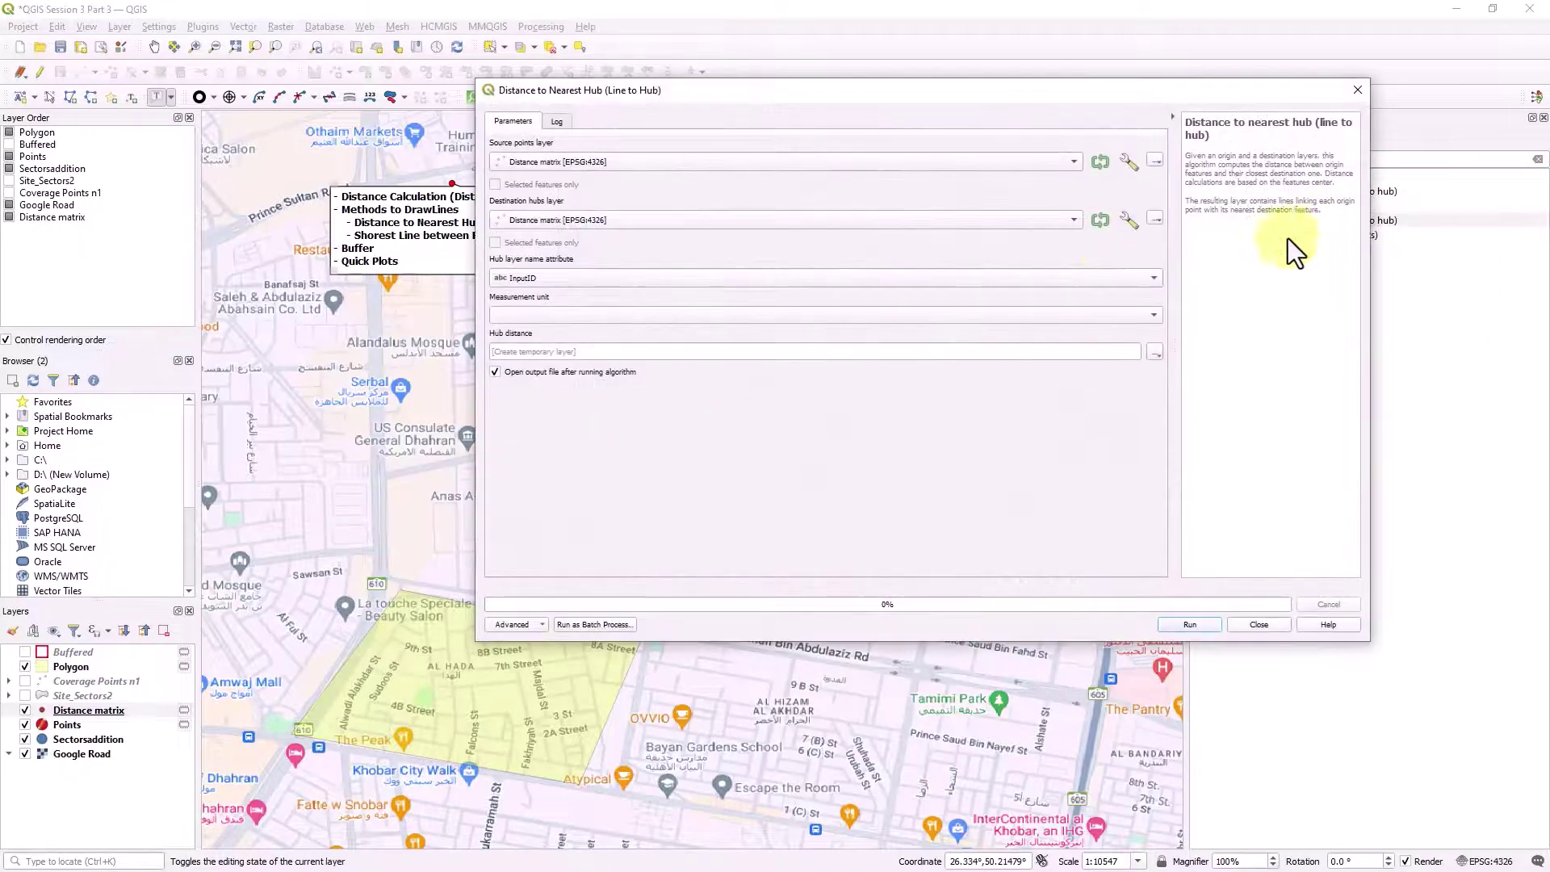
Run Distance to nearest hub with source Points, hubs Sectorsaddition, measured in Meters, then close the tool.
drag(742, 91, 907, 132)
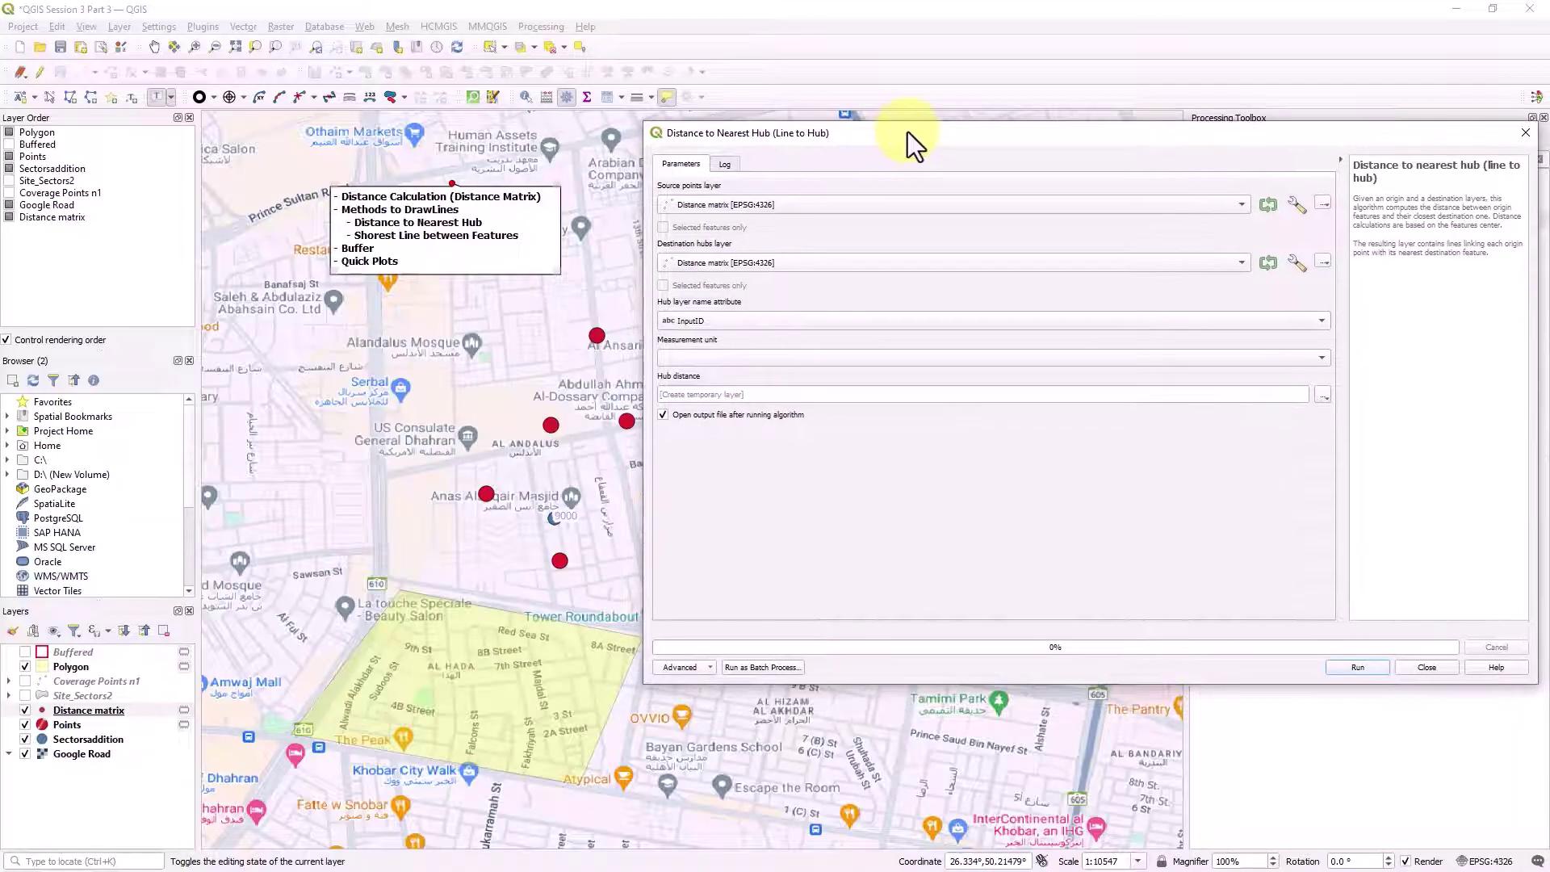
click(730, 201)
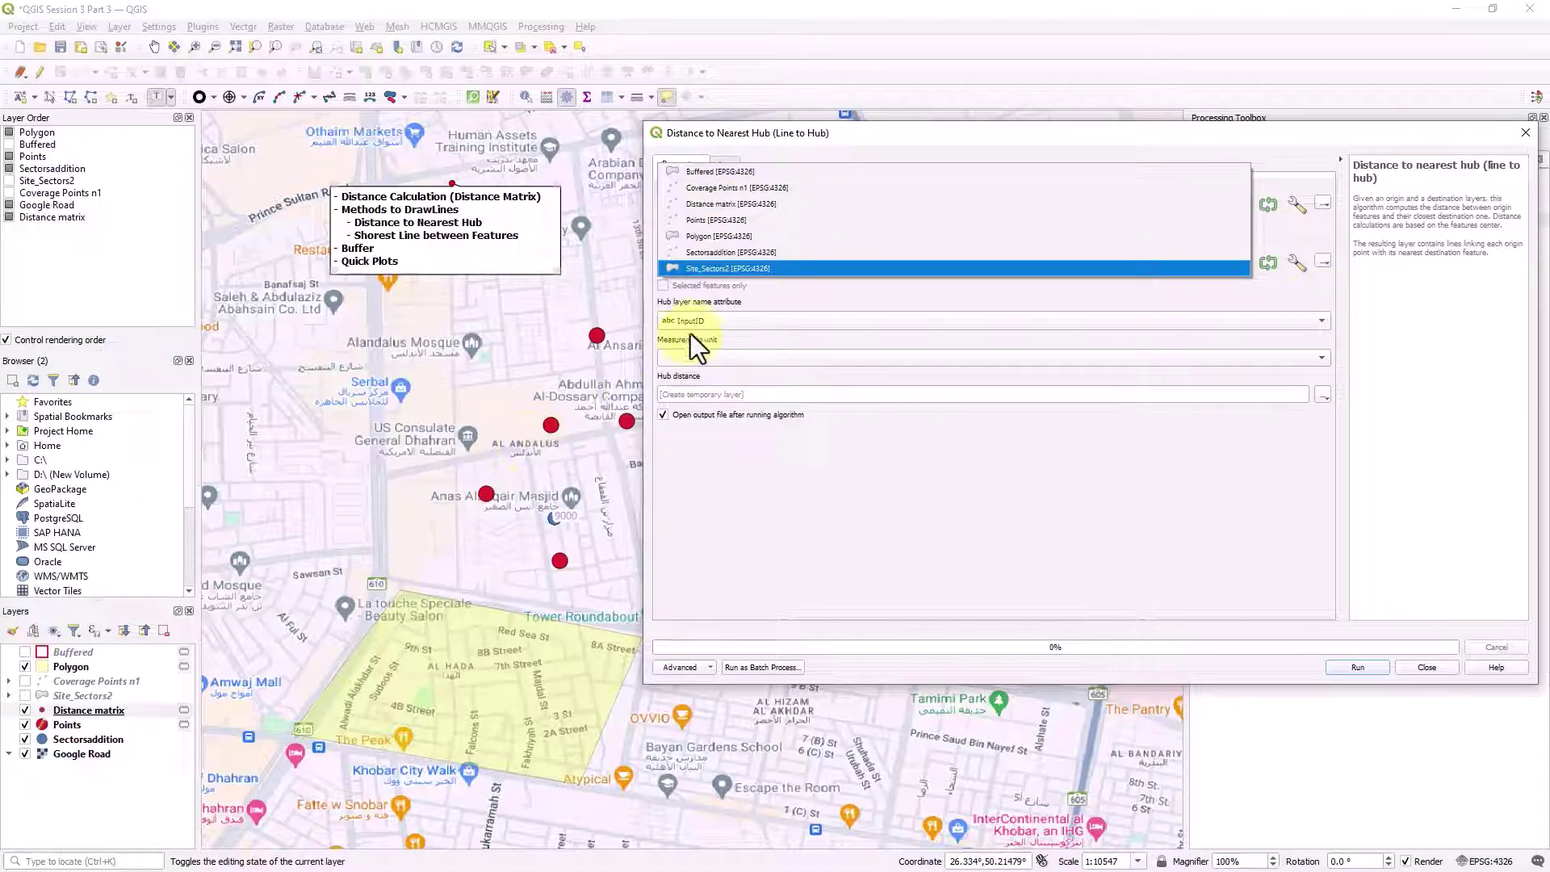
click(718, 222)
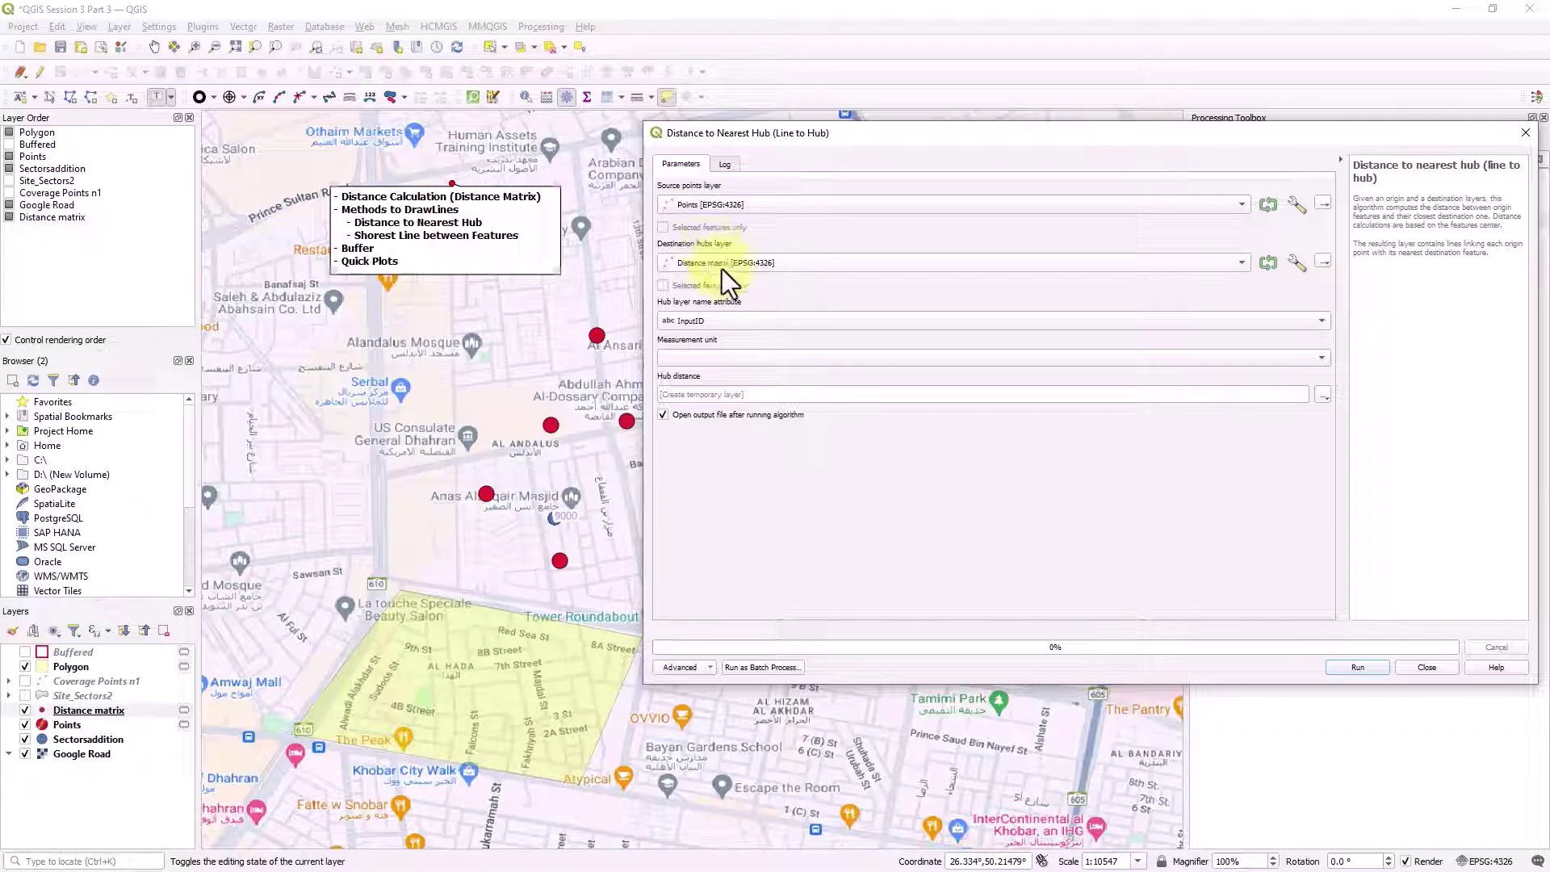
click(727, 265)
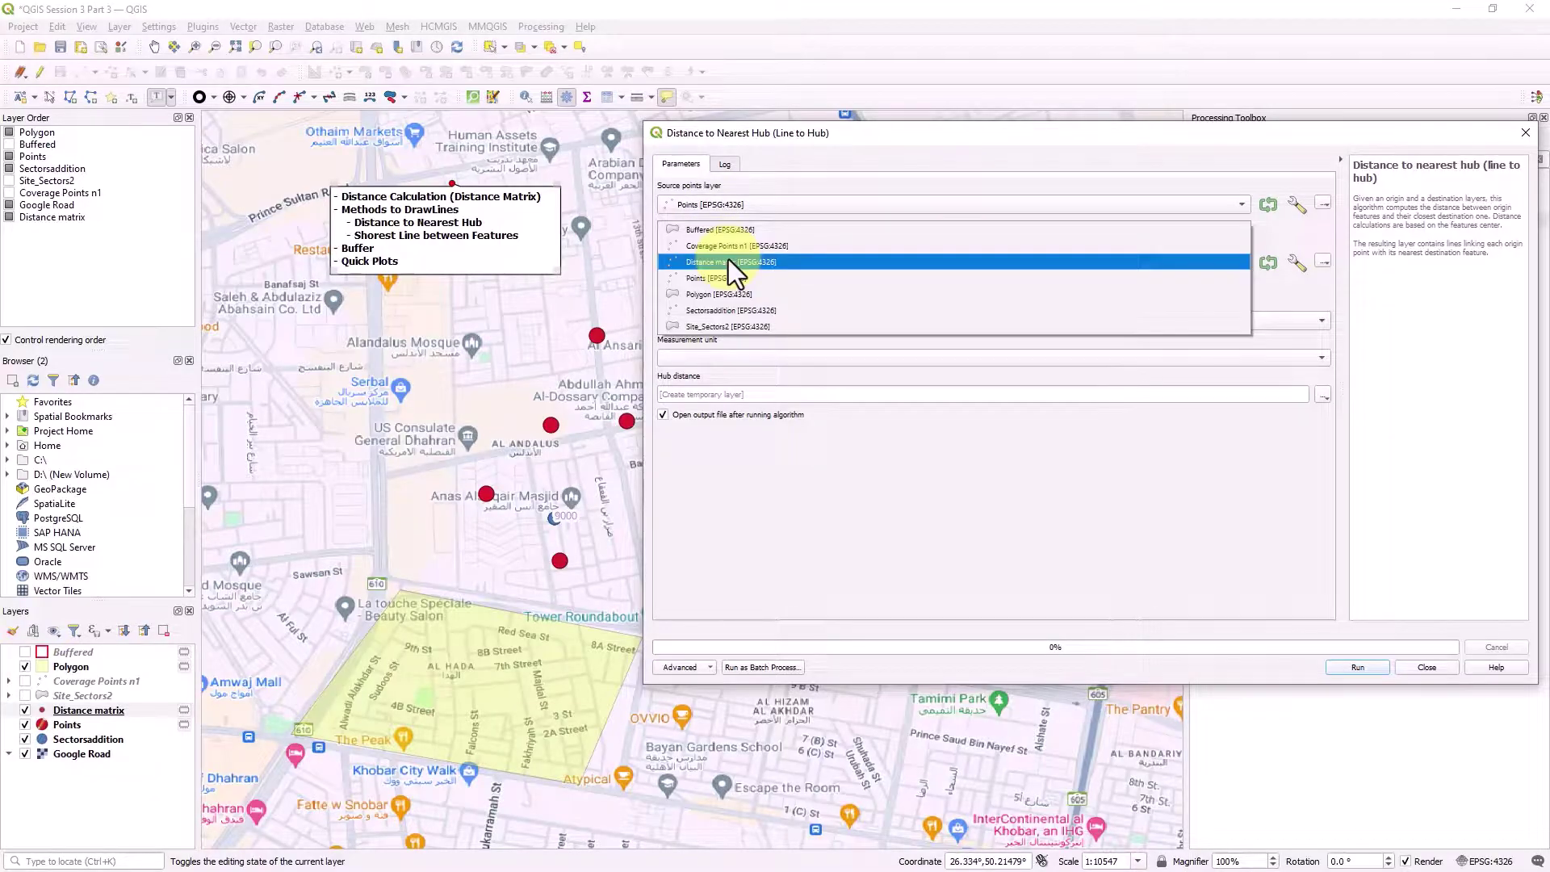
click(731, 314)
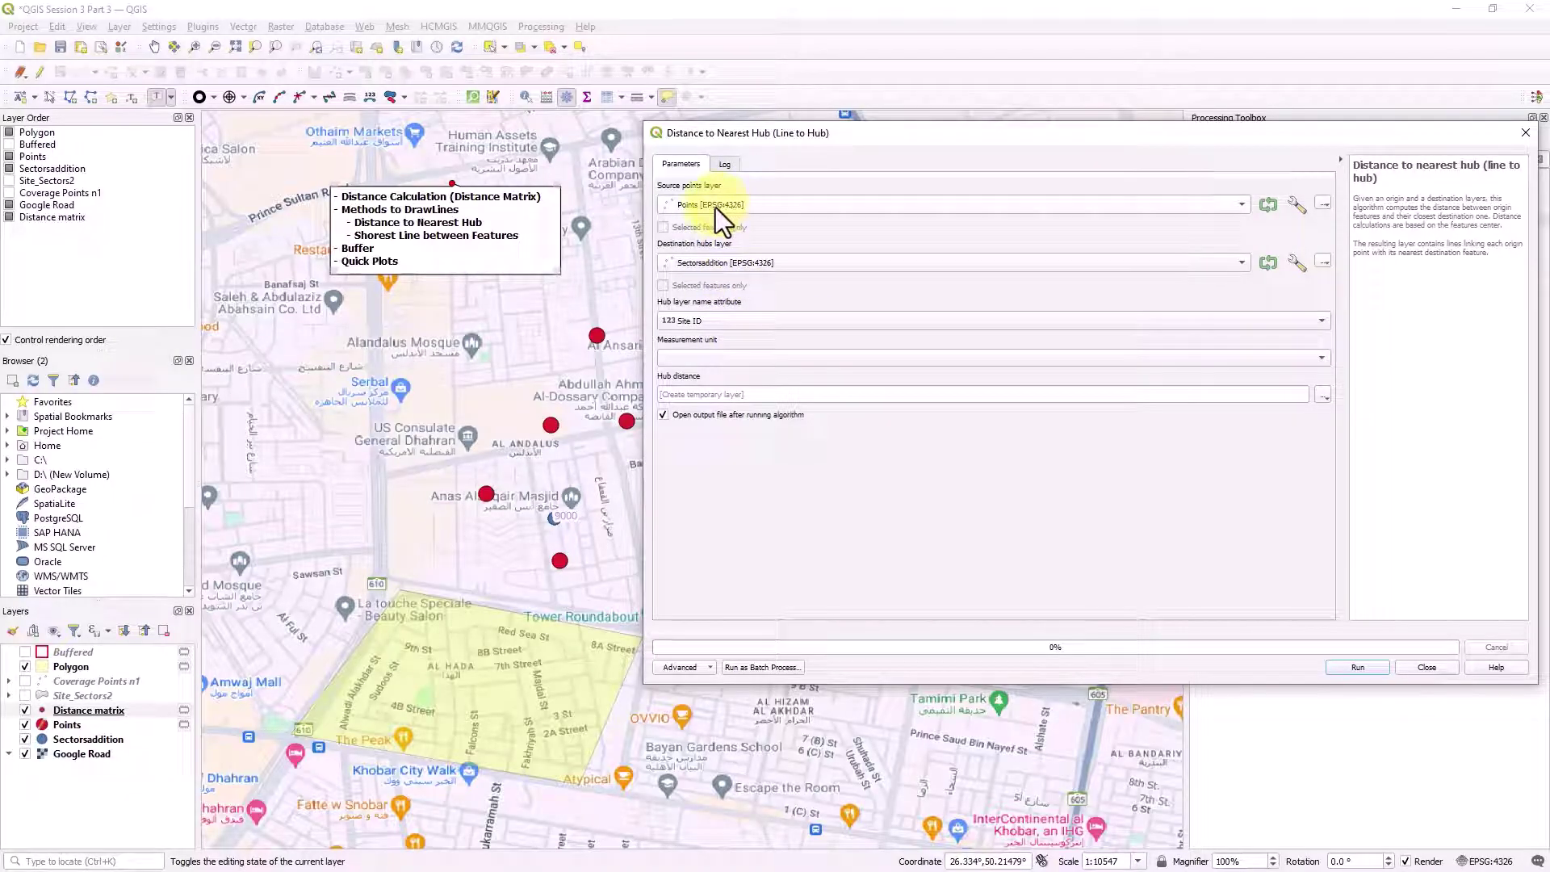
click(740, 358)
click(719, 365)
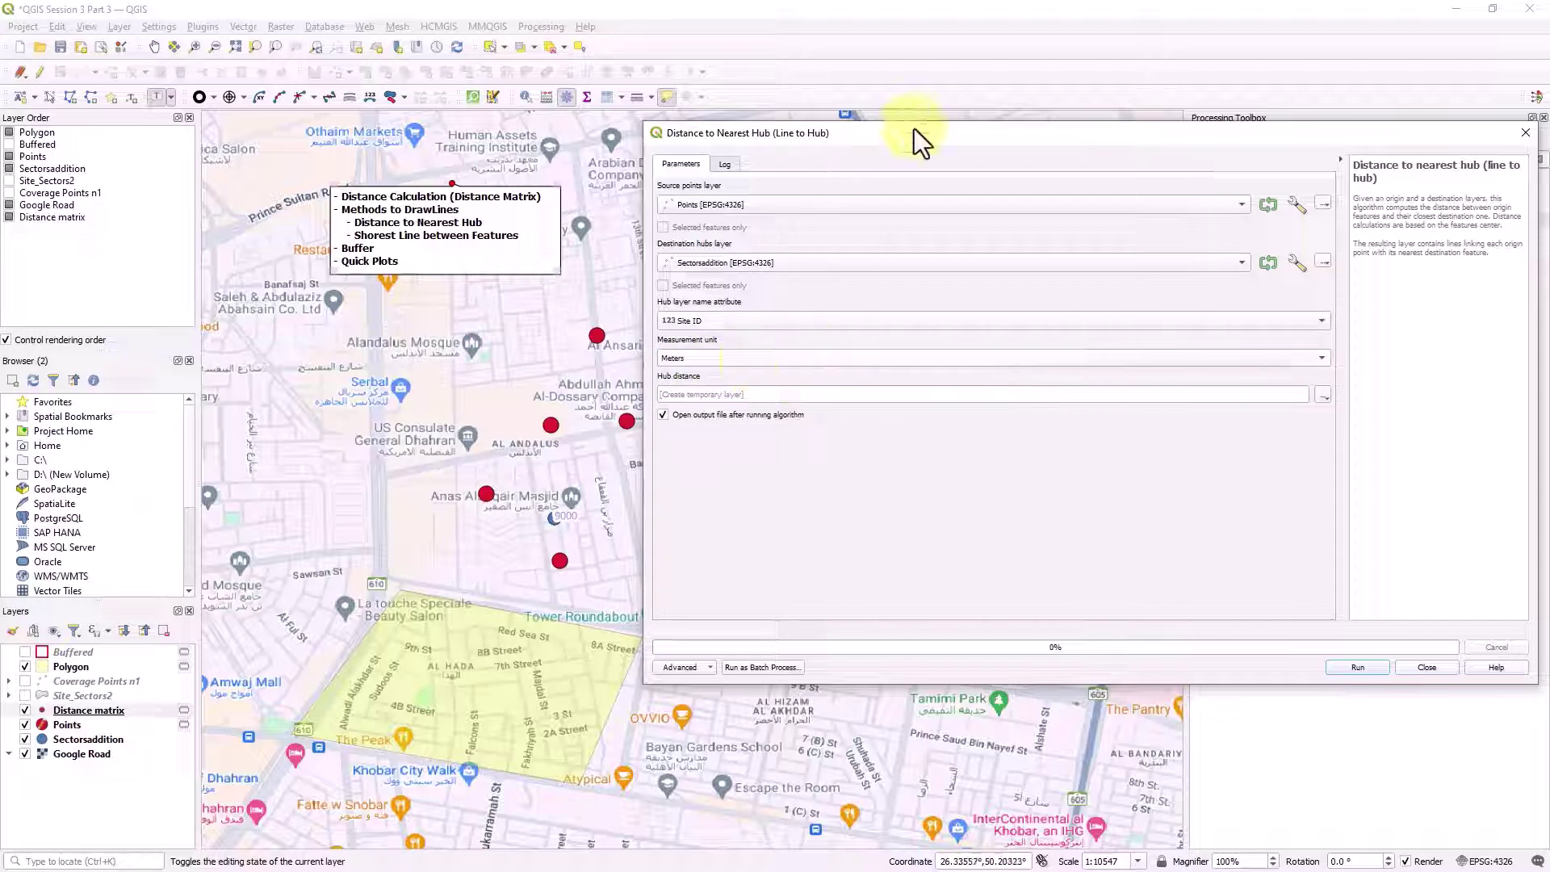
drag(914, 129, 847, 89)
click(1292, 627)
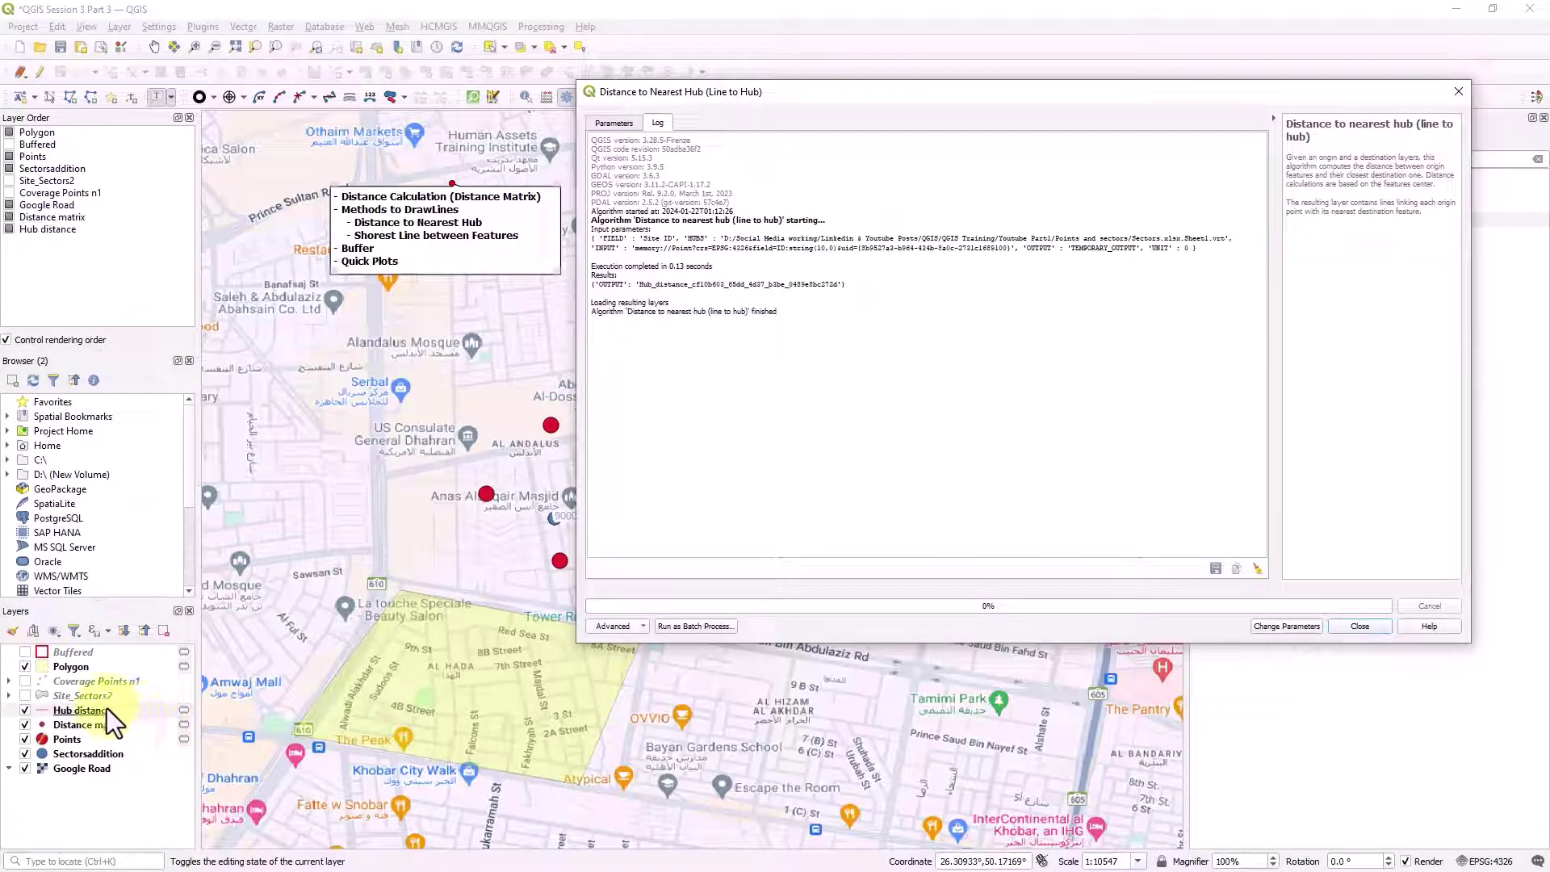
click(112, 710)
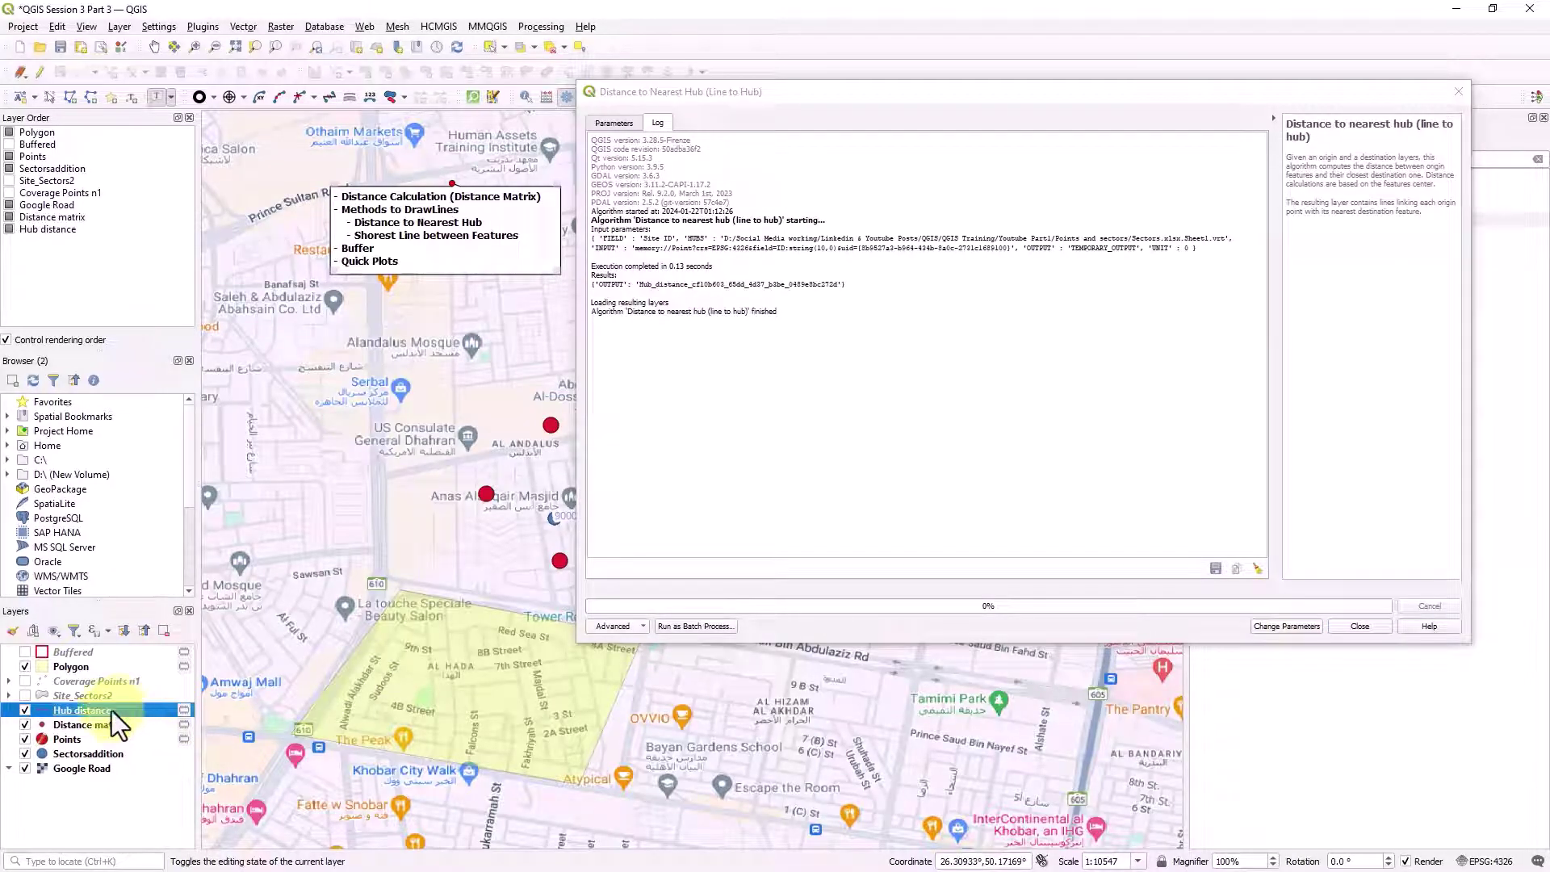
click(1345, 625)
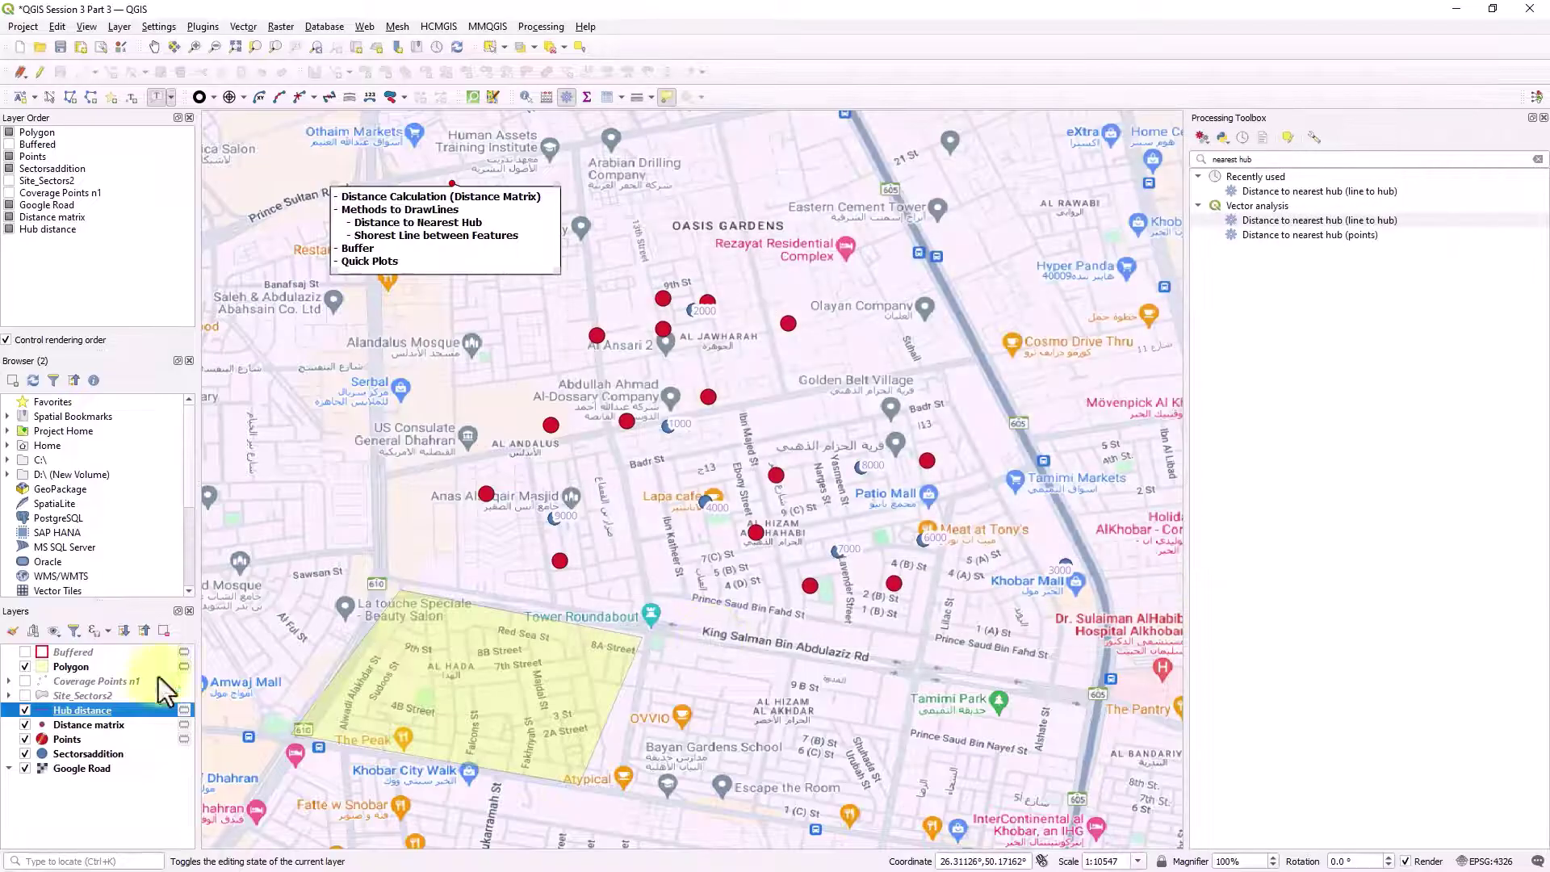
right_click(84, 706)
click(213, 489)
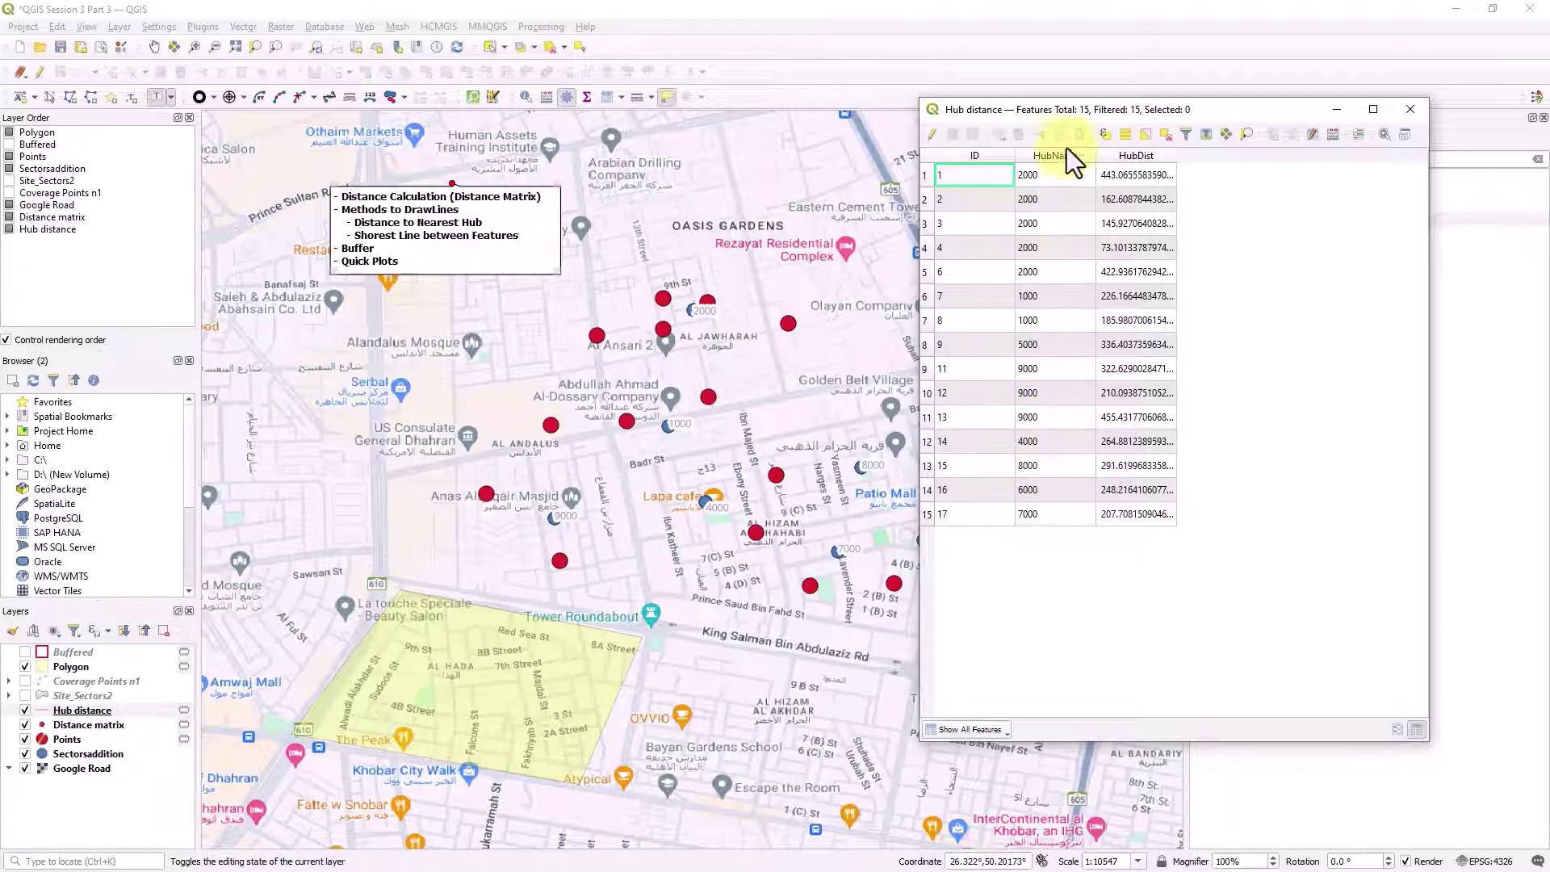
drag(1092, 110, 1221, 105)
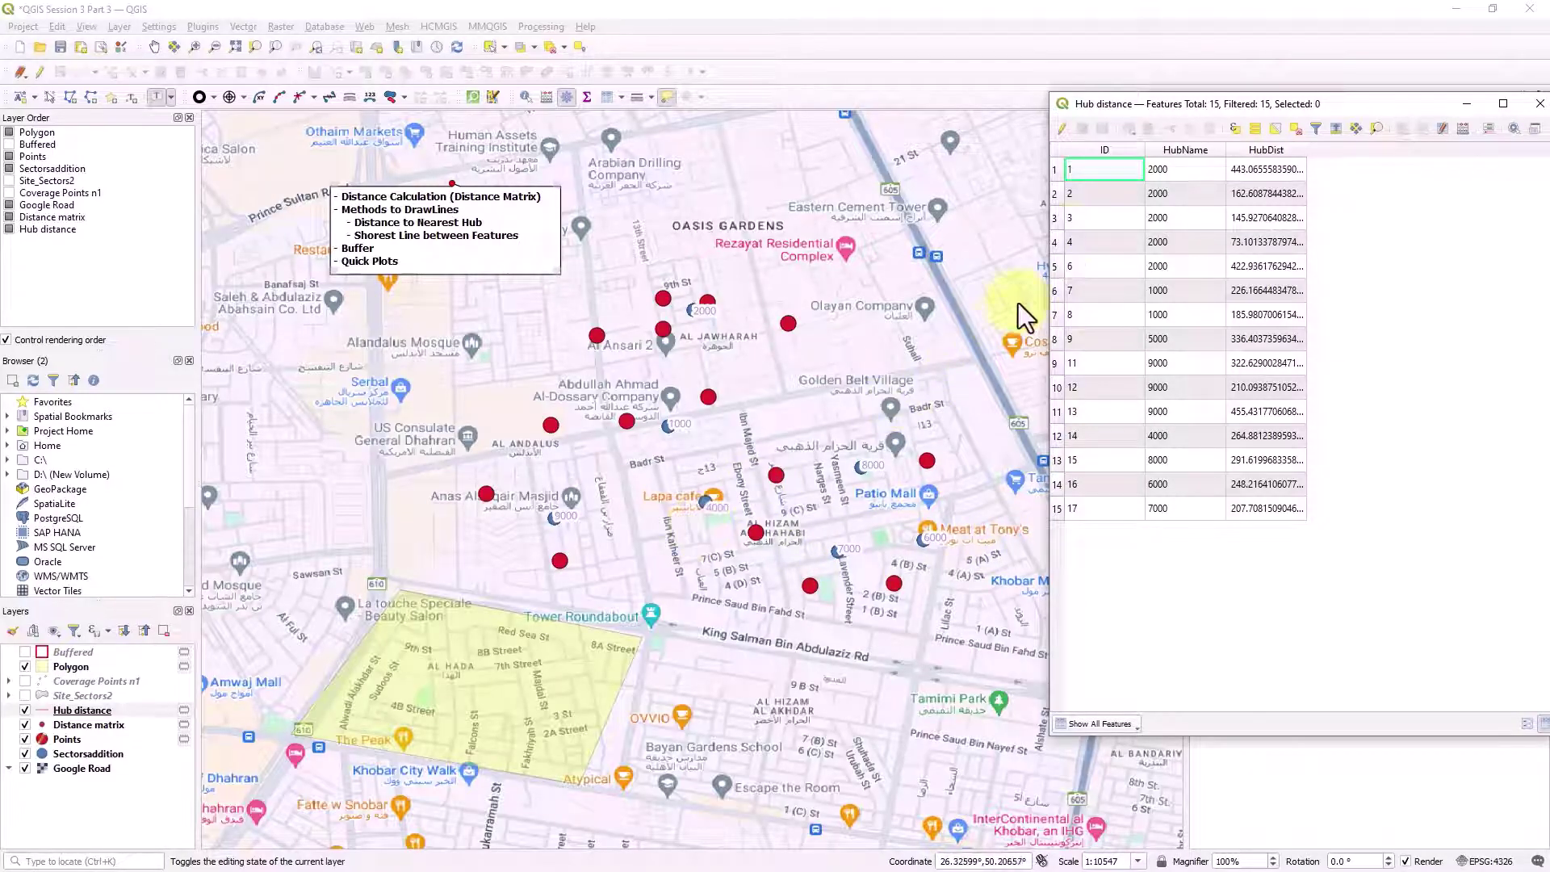
drag(1220, 105, 1057, 98)
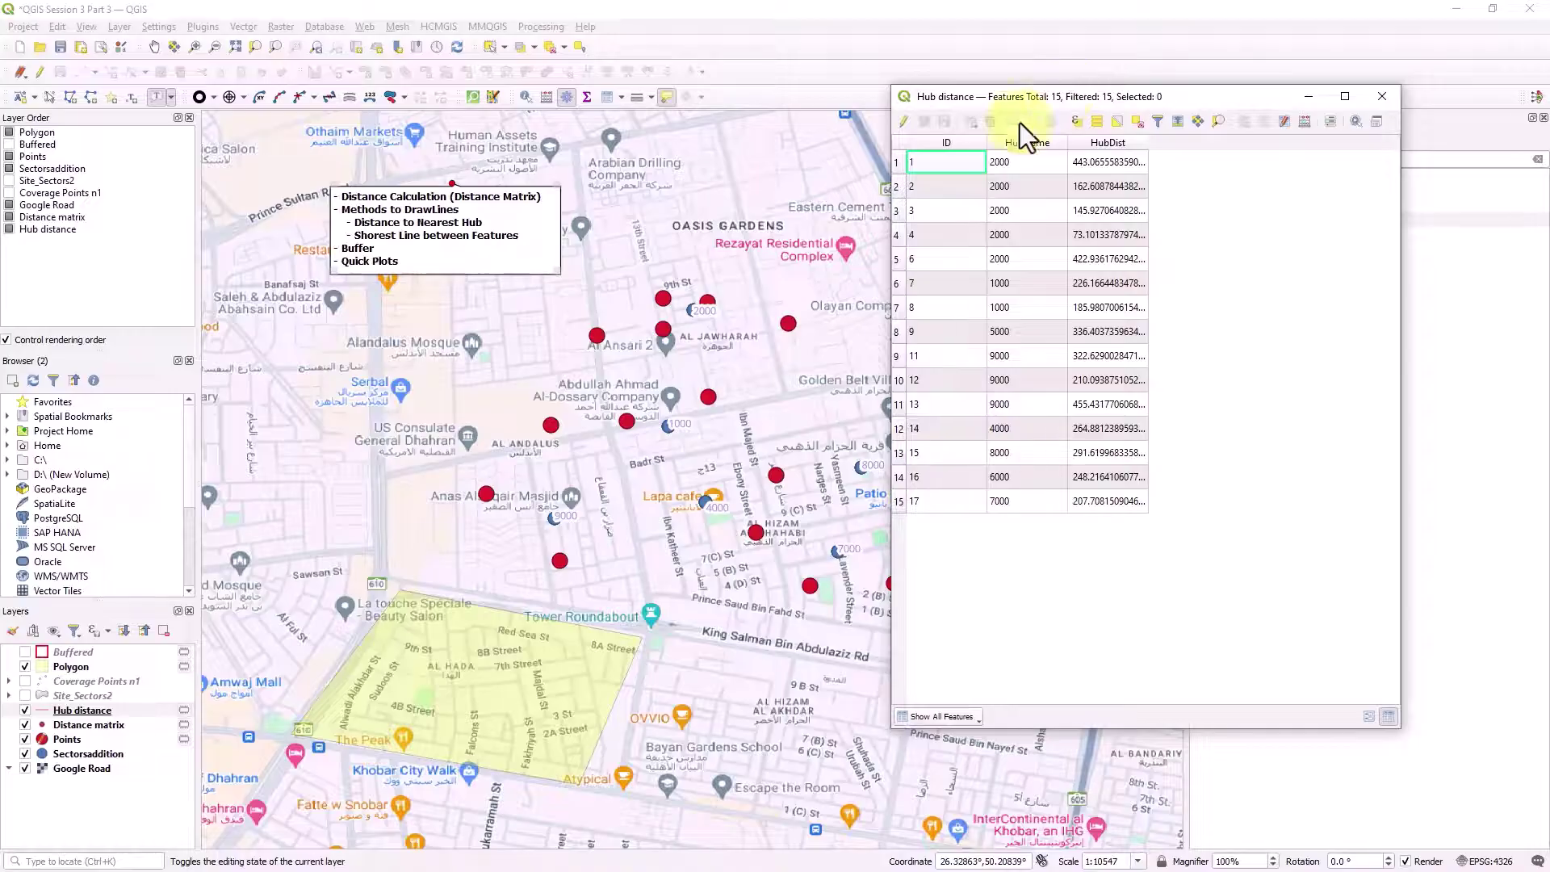
click(1371, 100)
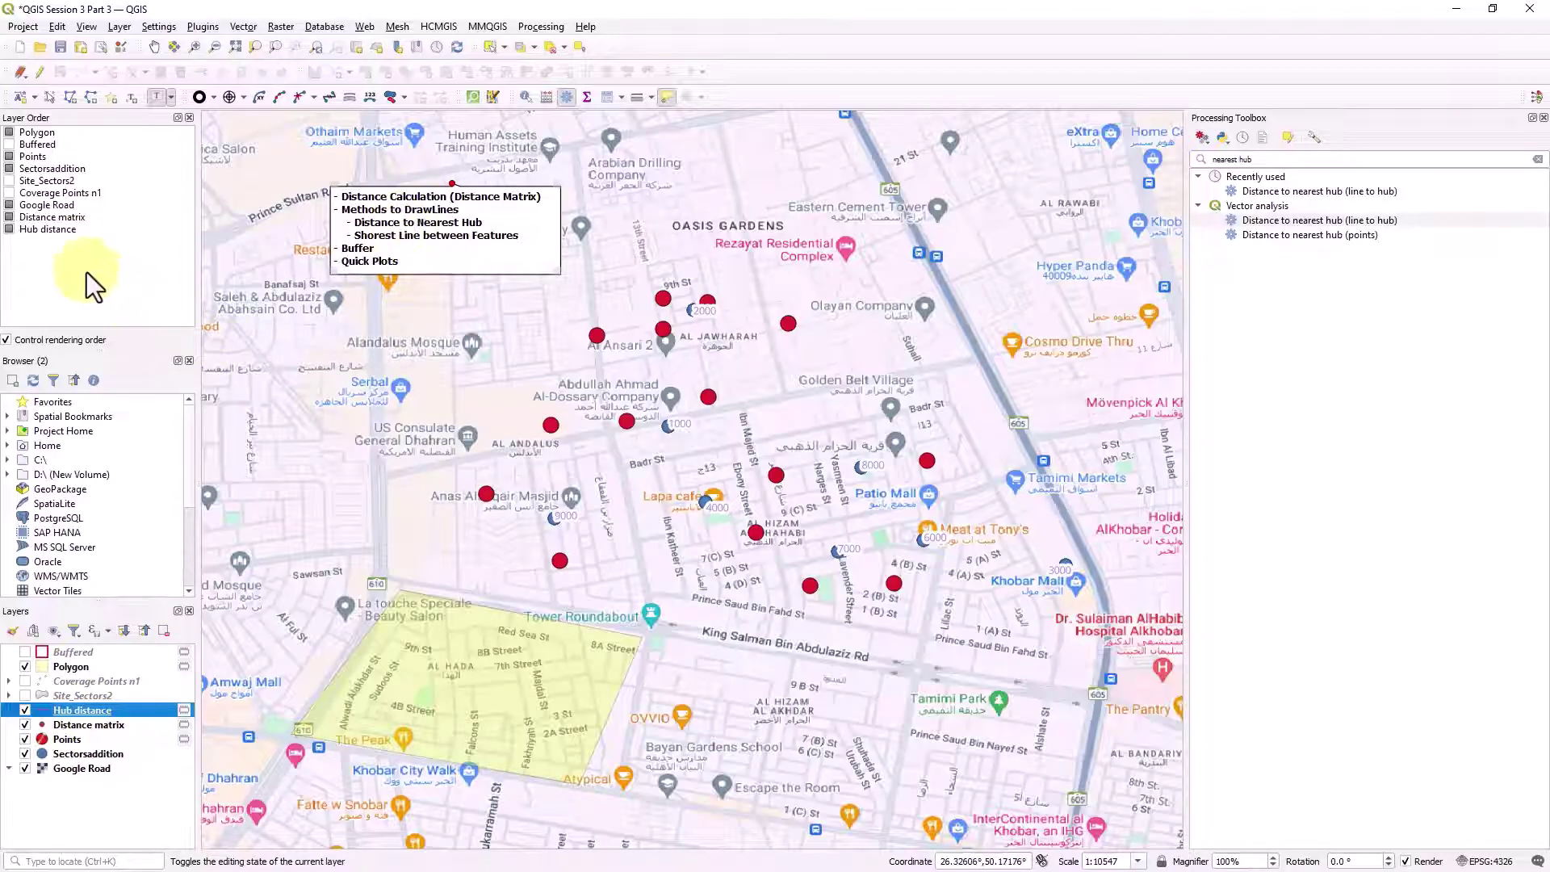
Move Hub distance to the top of the layer order and zoom to inspect the hub lines.
click(60, 230)
drag(40, 231, 55, 127)
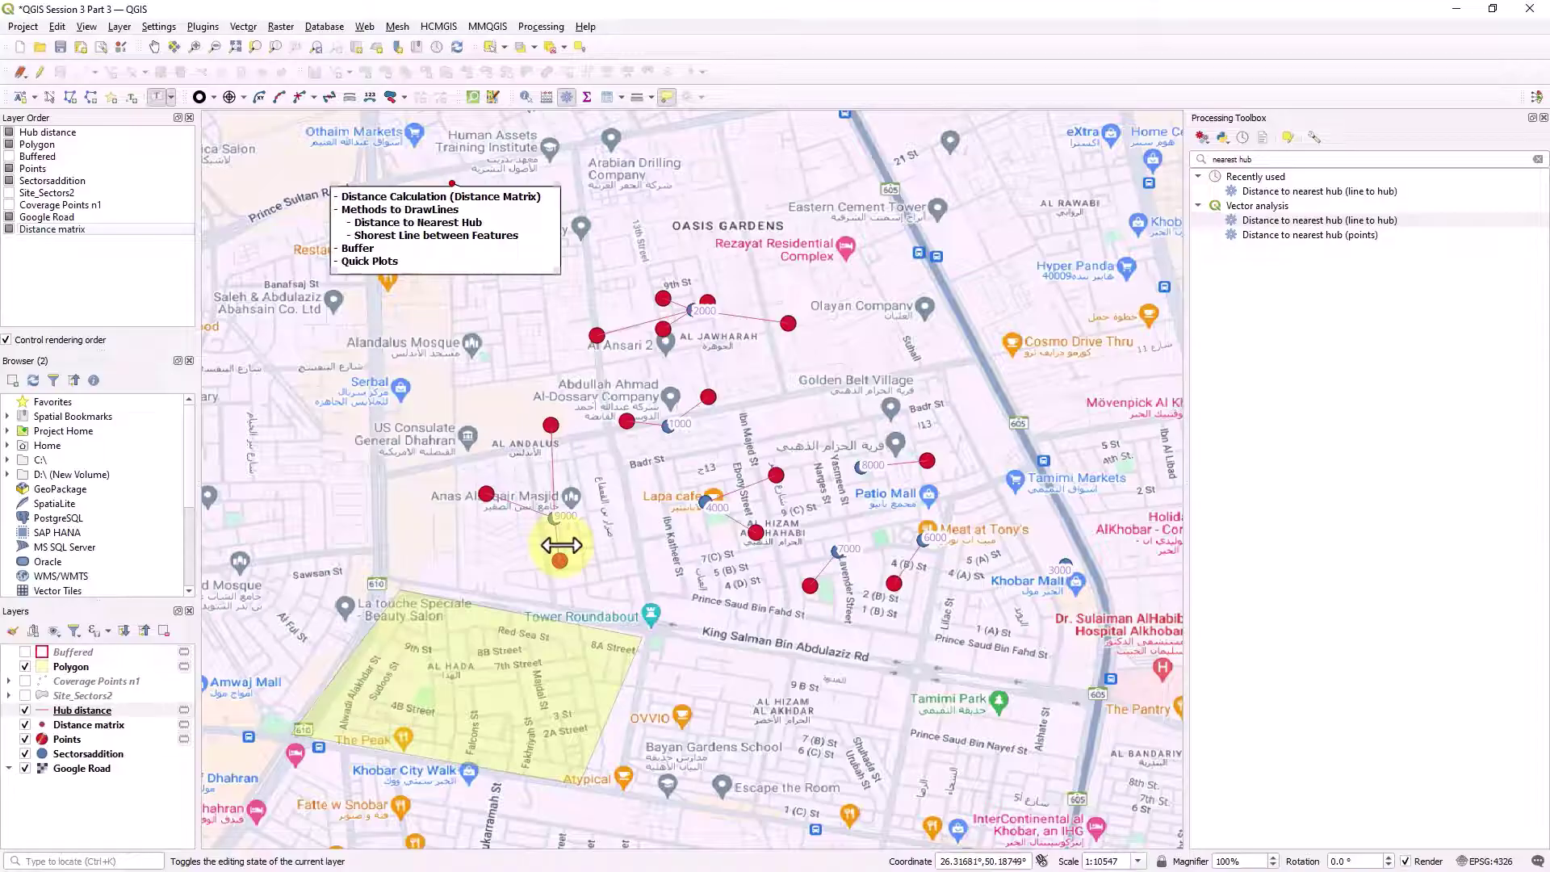
scroll(560, 546, up, 1)
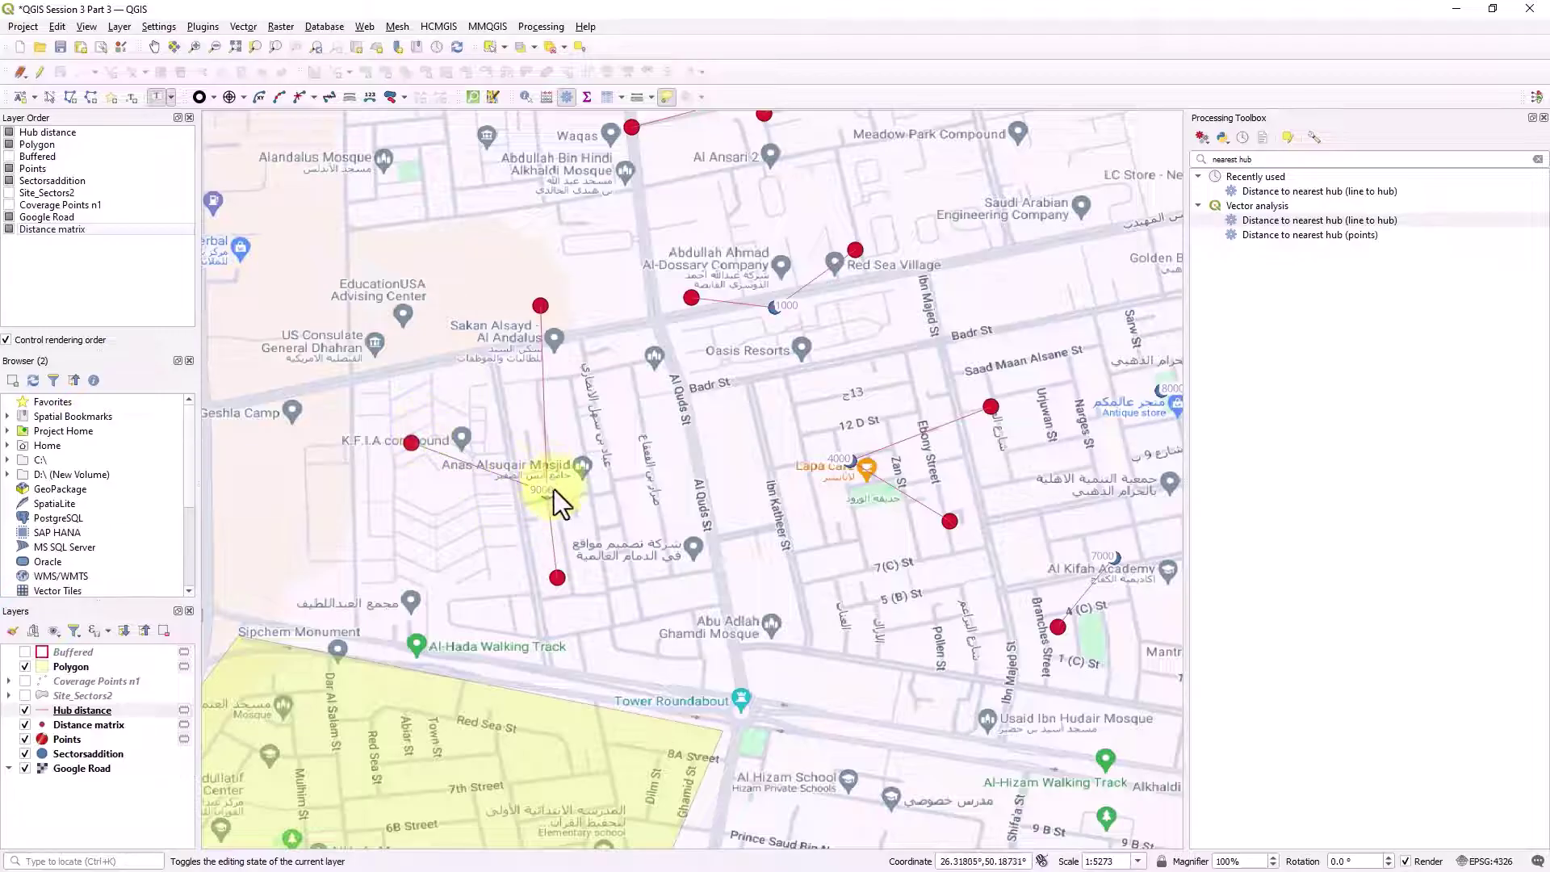
scroll(606, 477, down, 1)
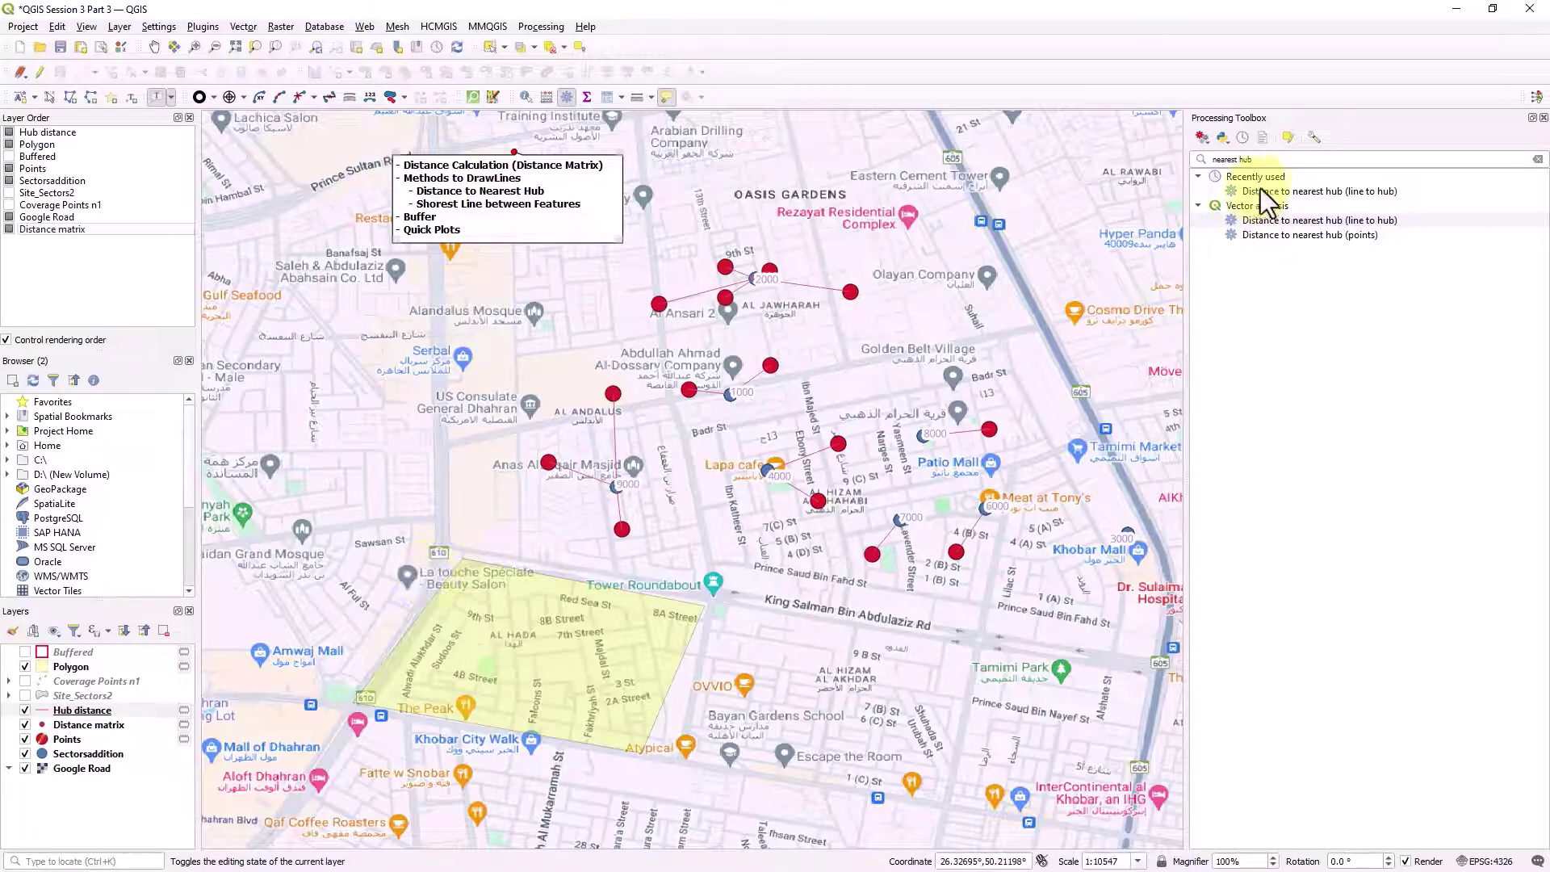
Replace the toolbox search text with 'shortest line be', correcting a typo along the way.
drag(1287, 159, 1149, 158)
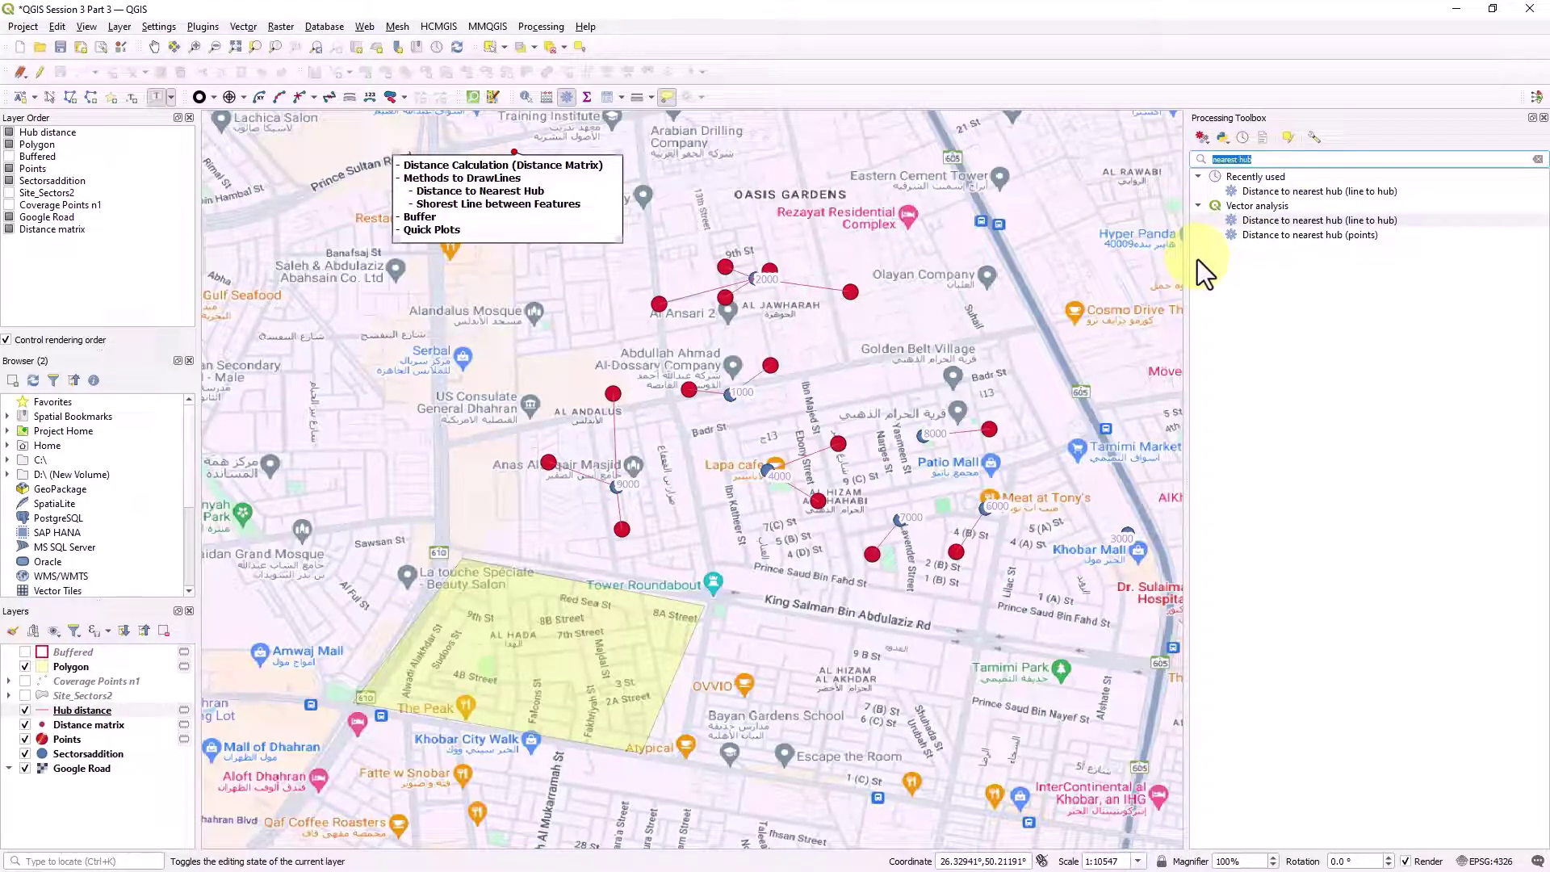
text(shor)
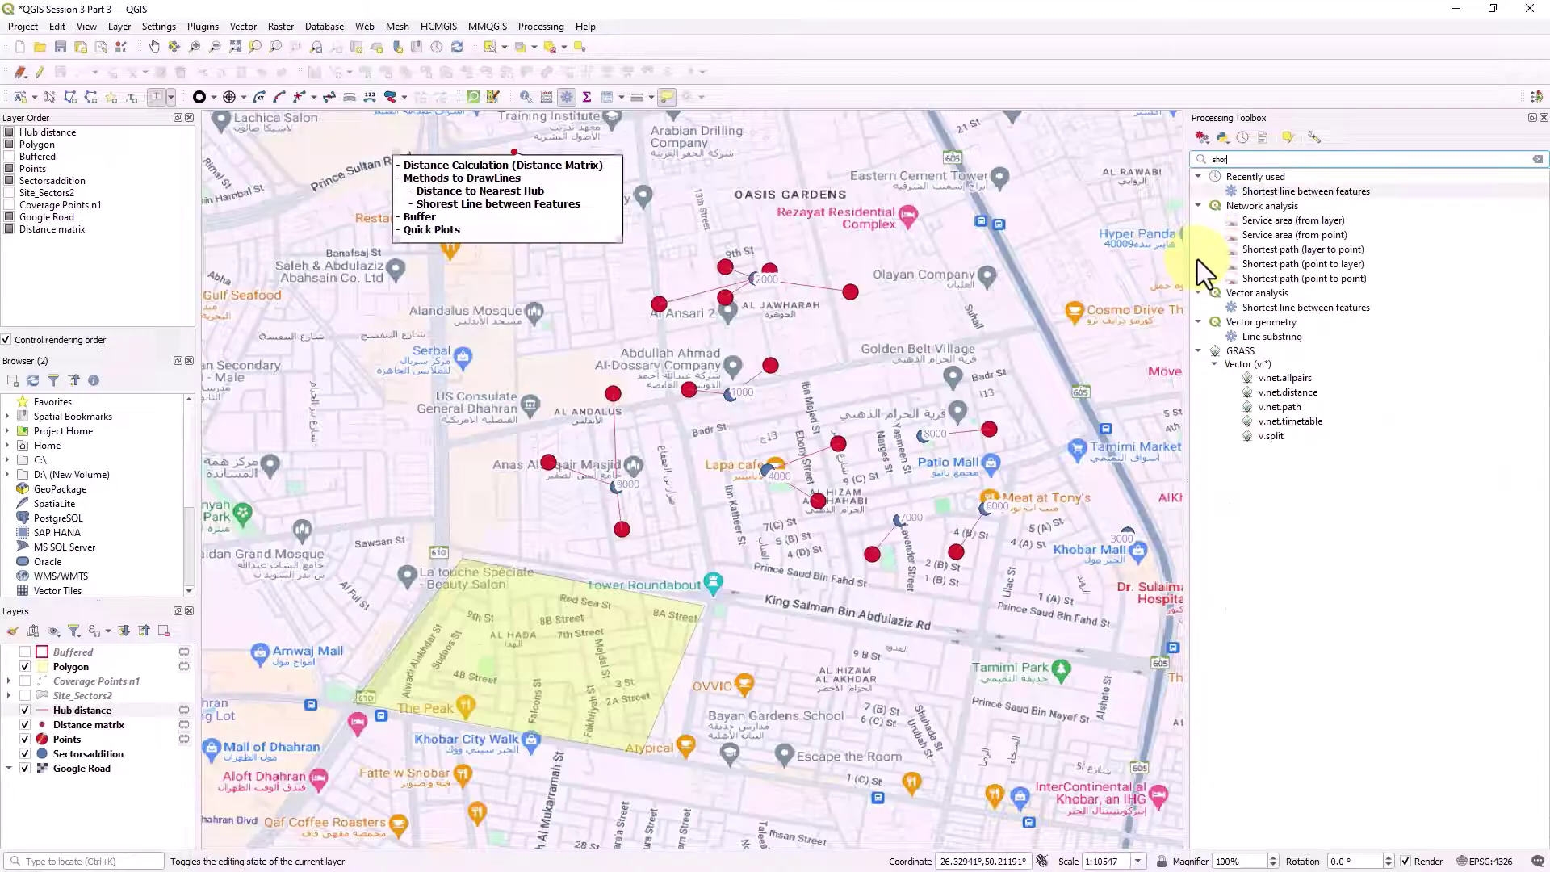
text(est)
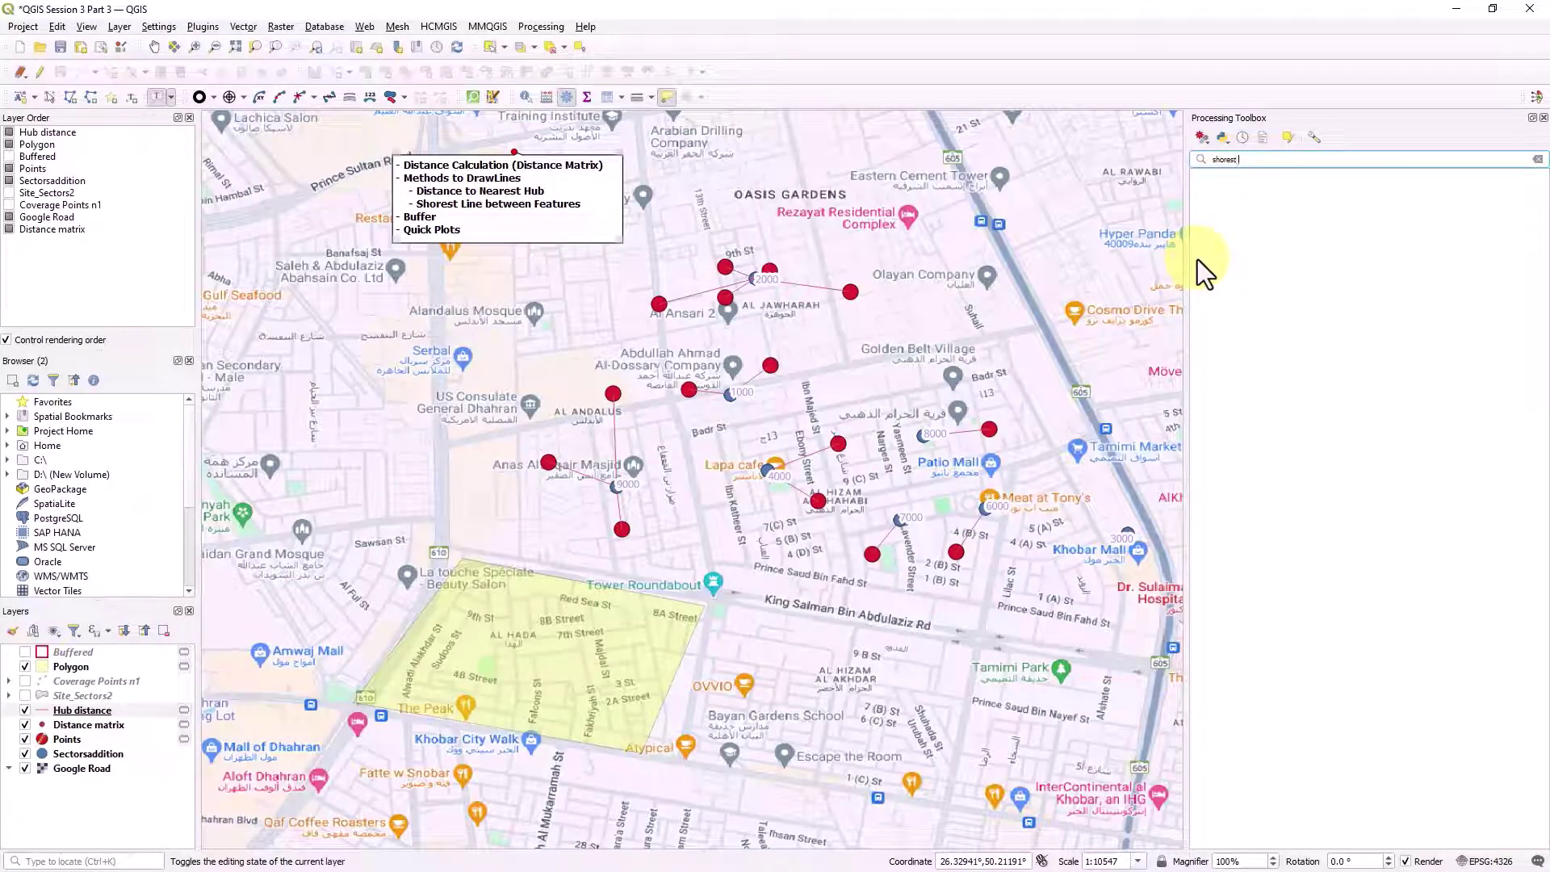
key(BackSpace)
key(BackSpace)
key(BackSpace)
text(test)
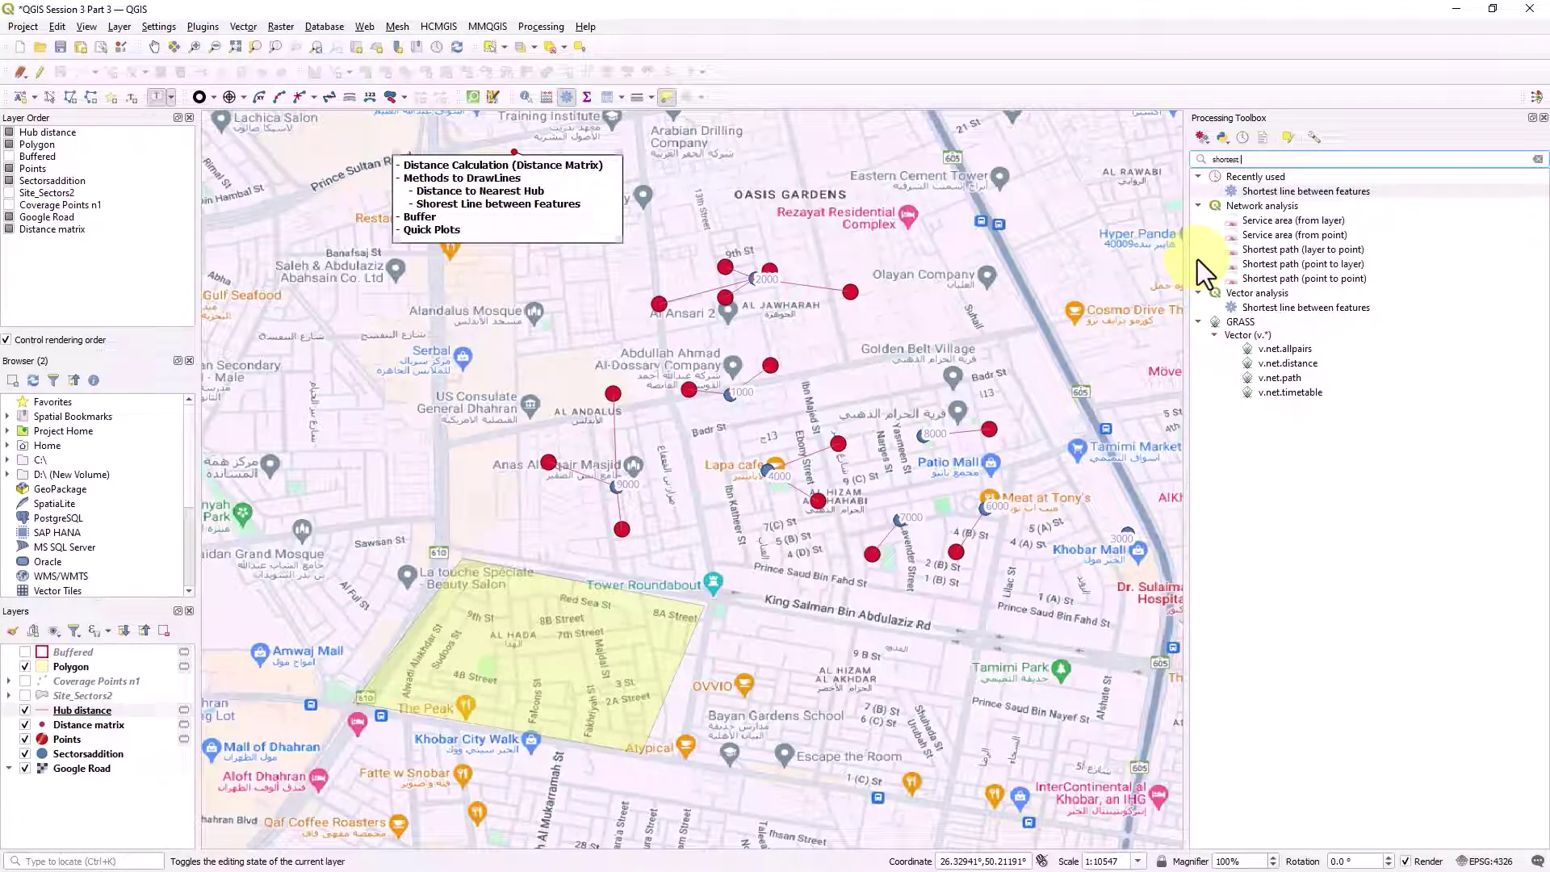
text( line be)
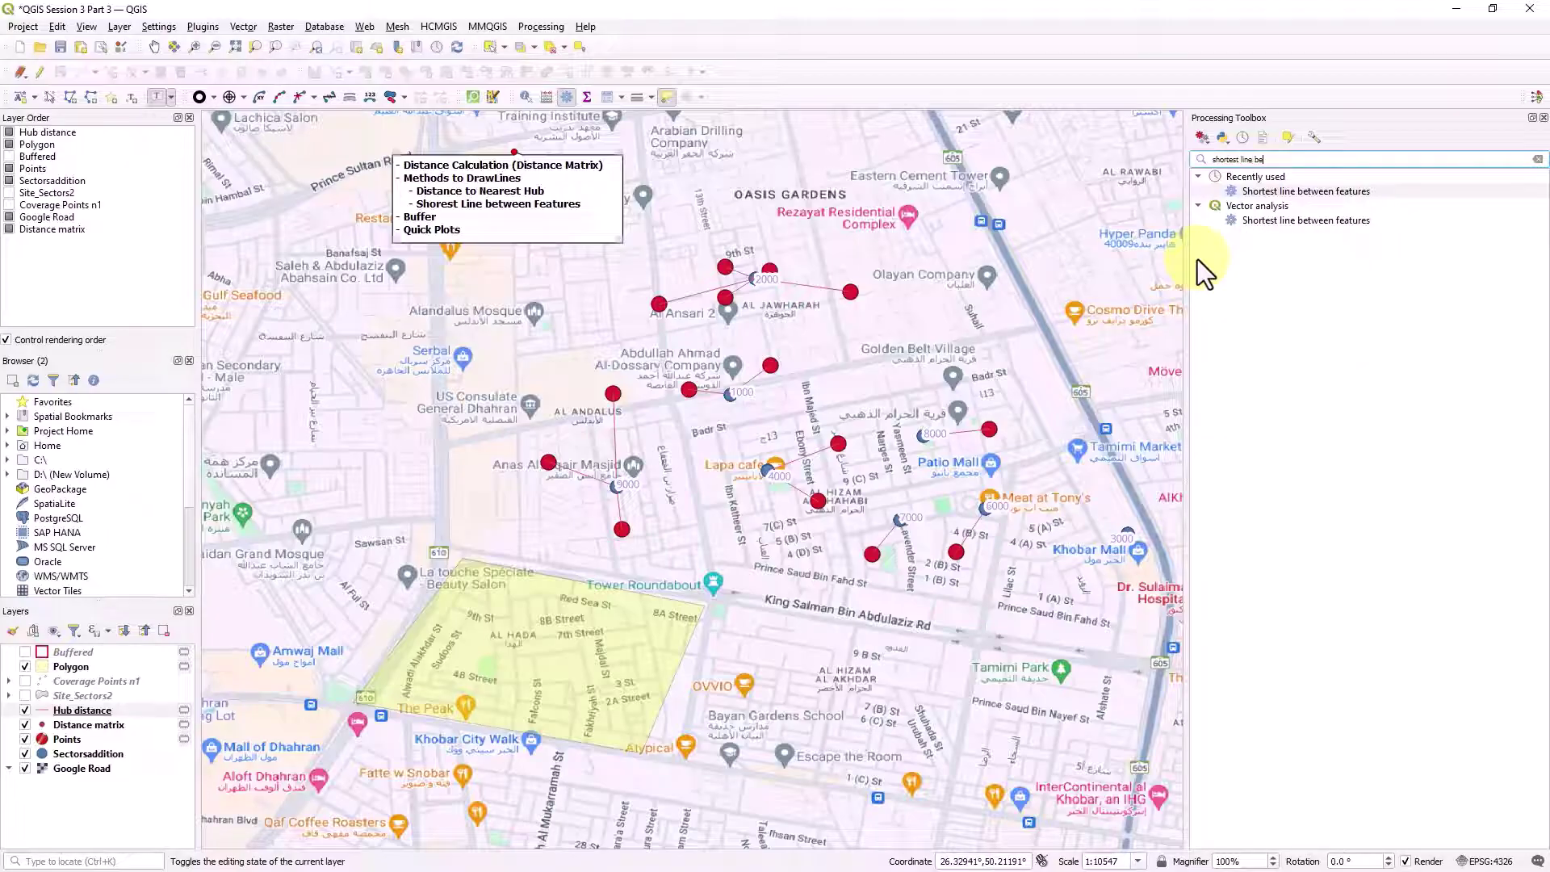
Launch Shortest line between features and set the destination layer to Sectorsaddition.
double_click(1270, 221)
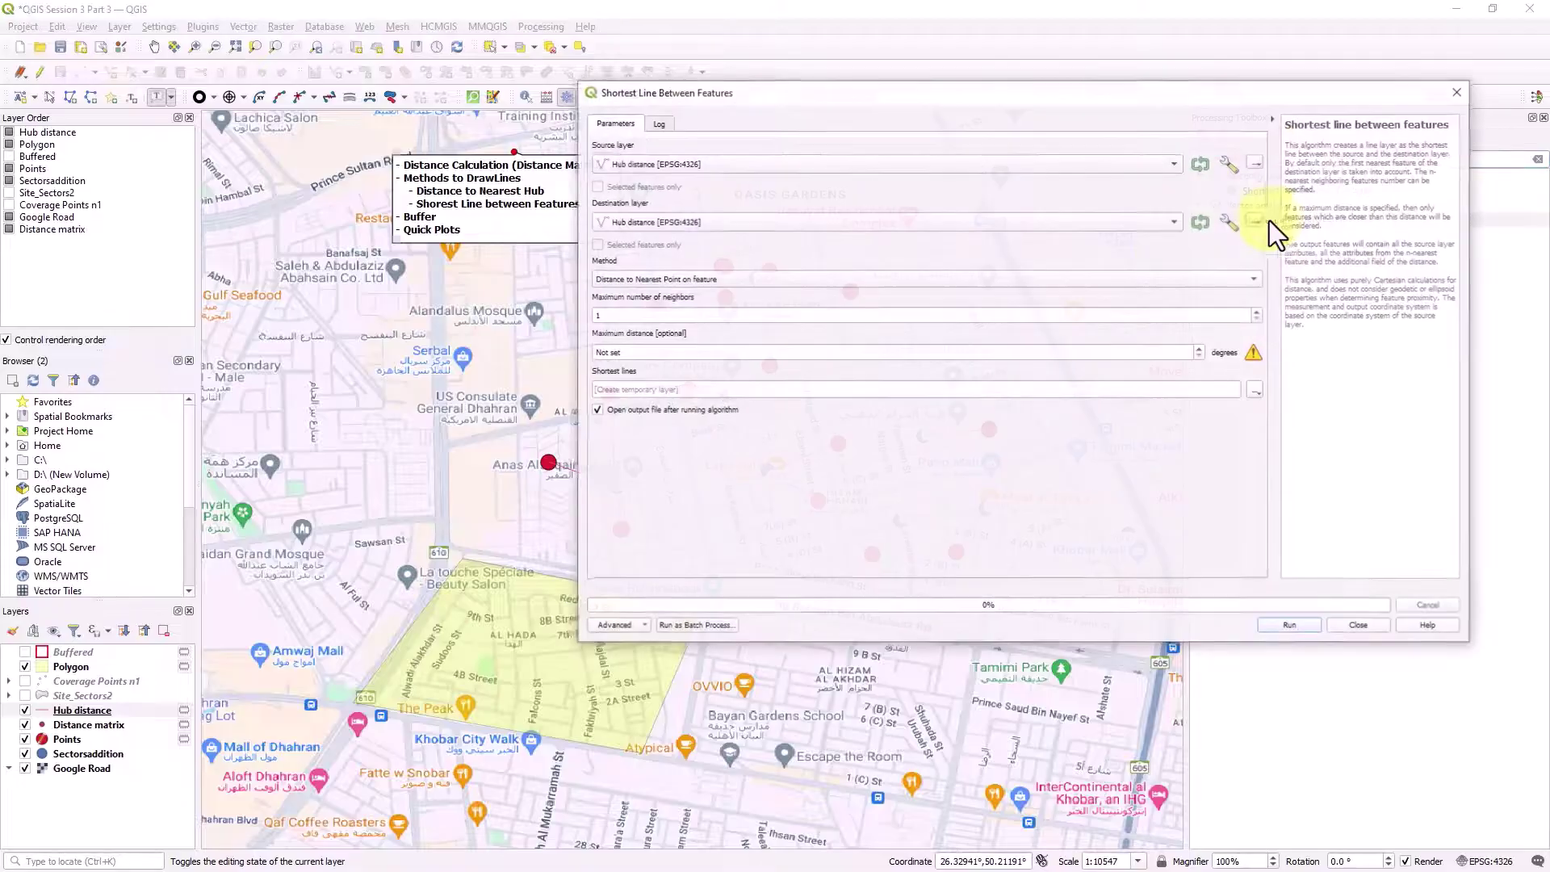
drag(783, 94, 890, 158)
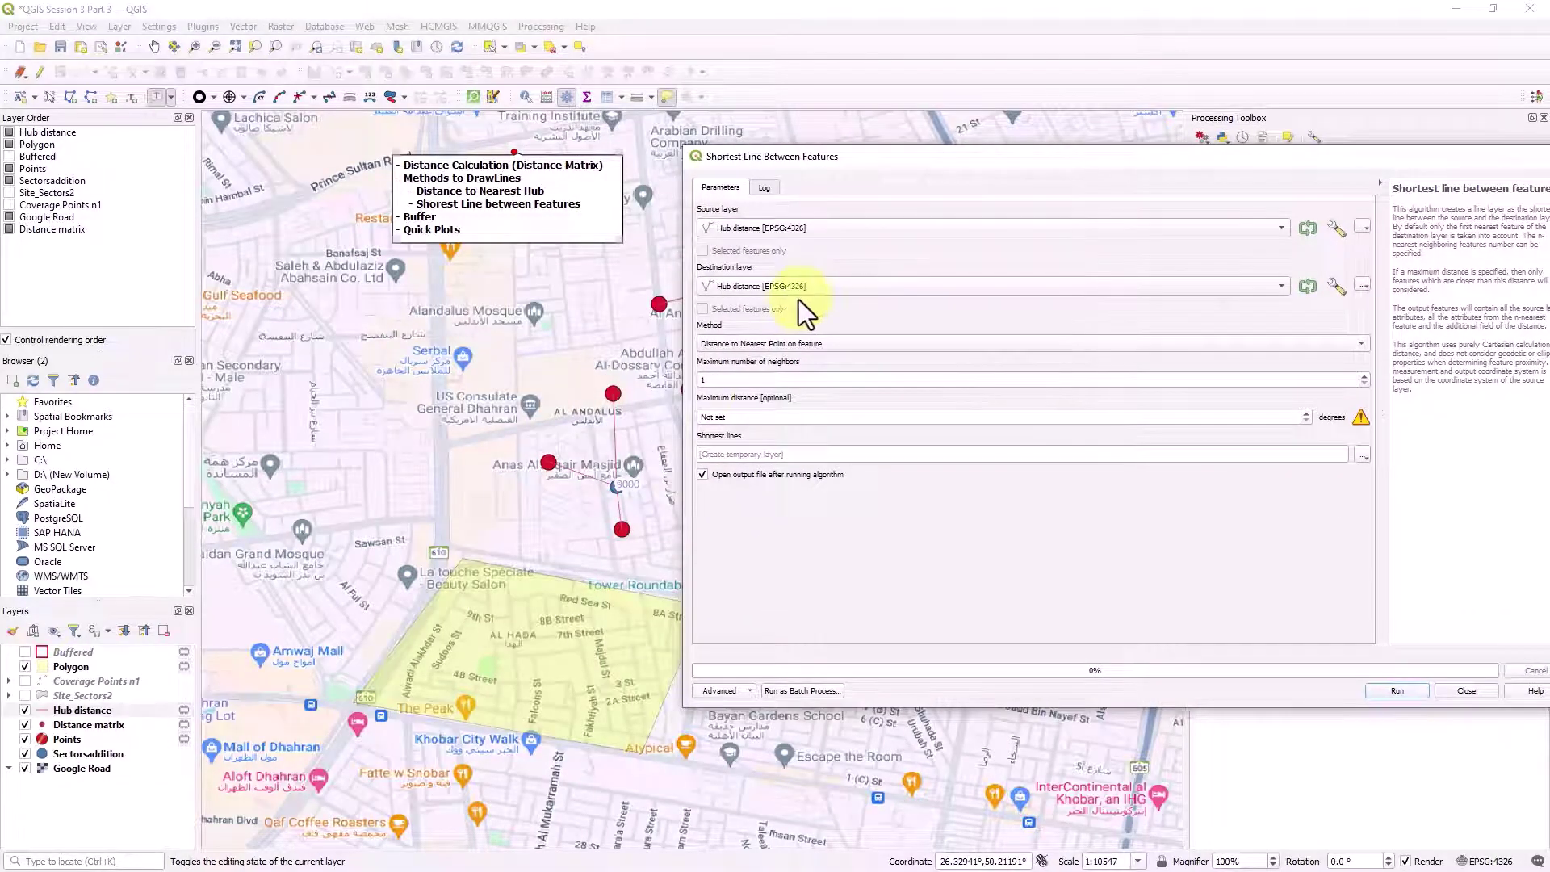
click(743, 278)
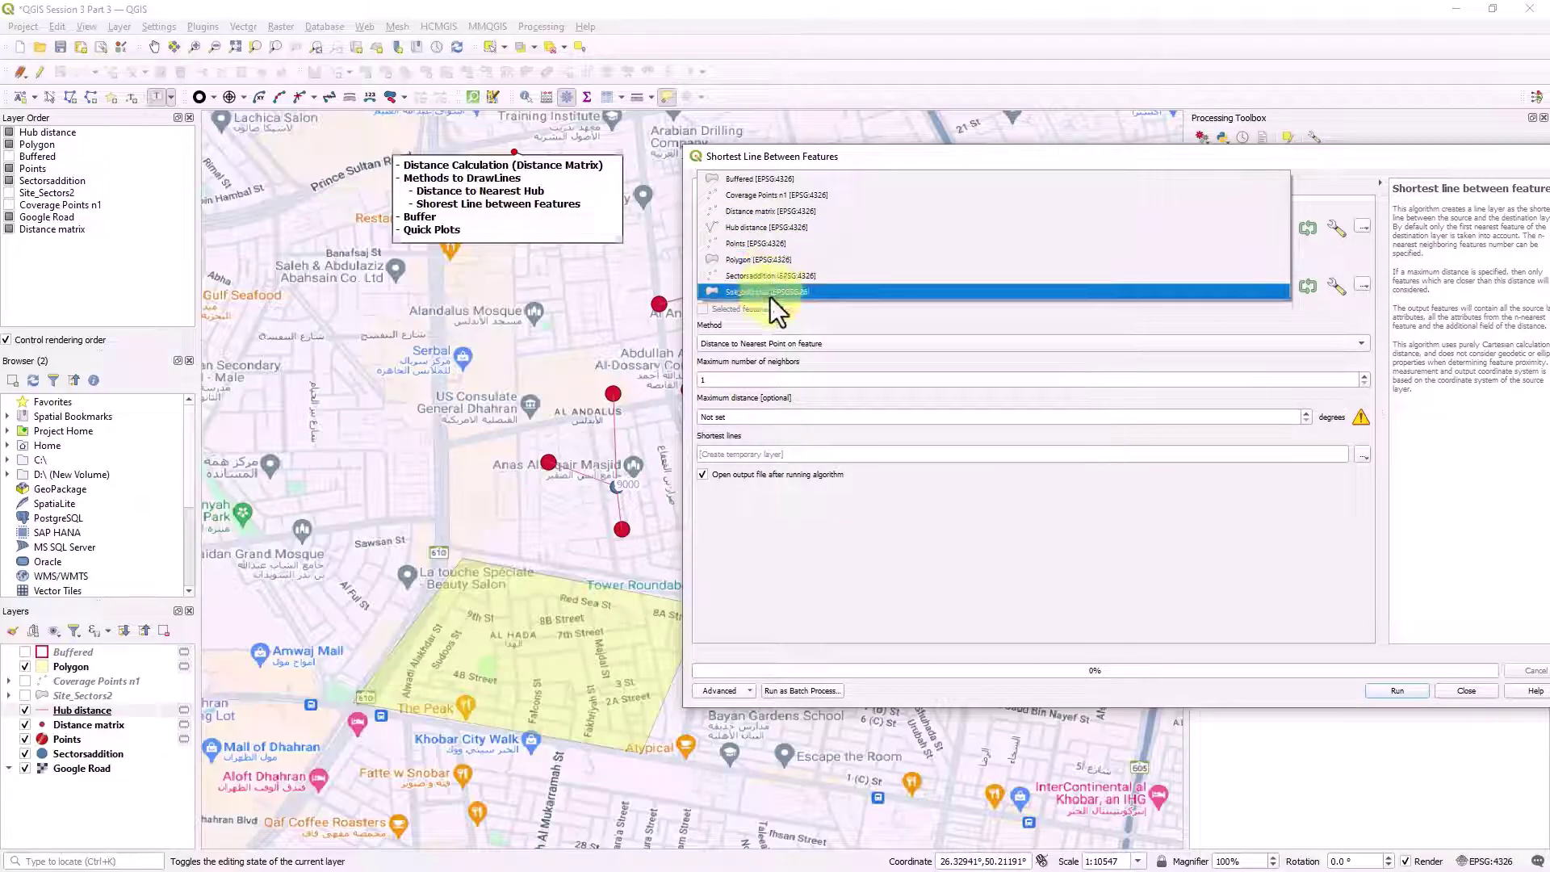
click(772, 229)
click(766, 284)
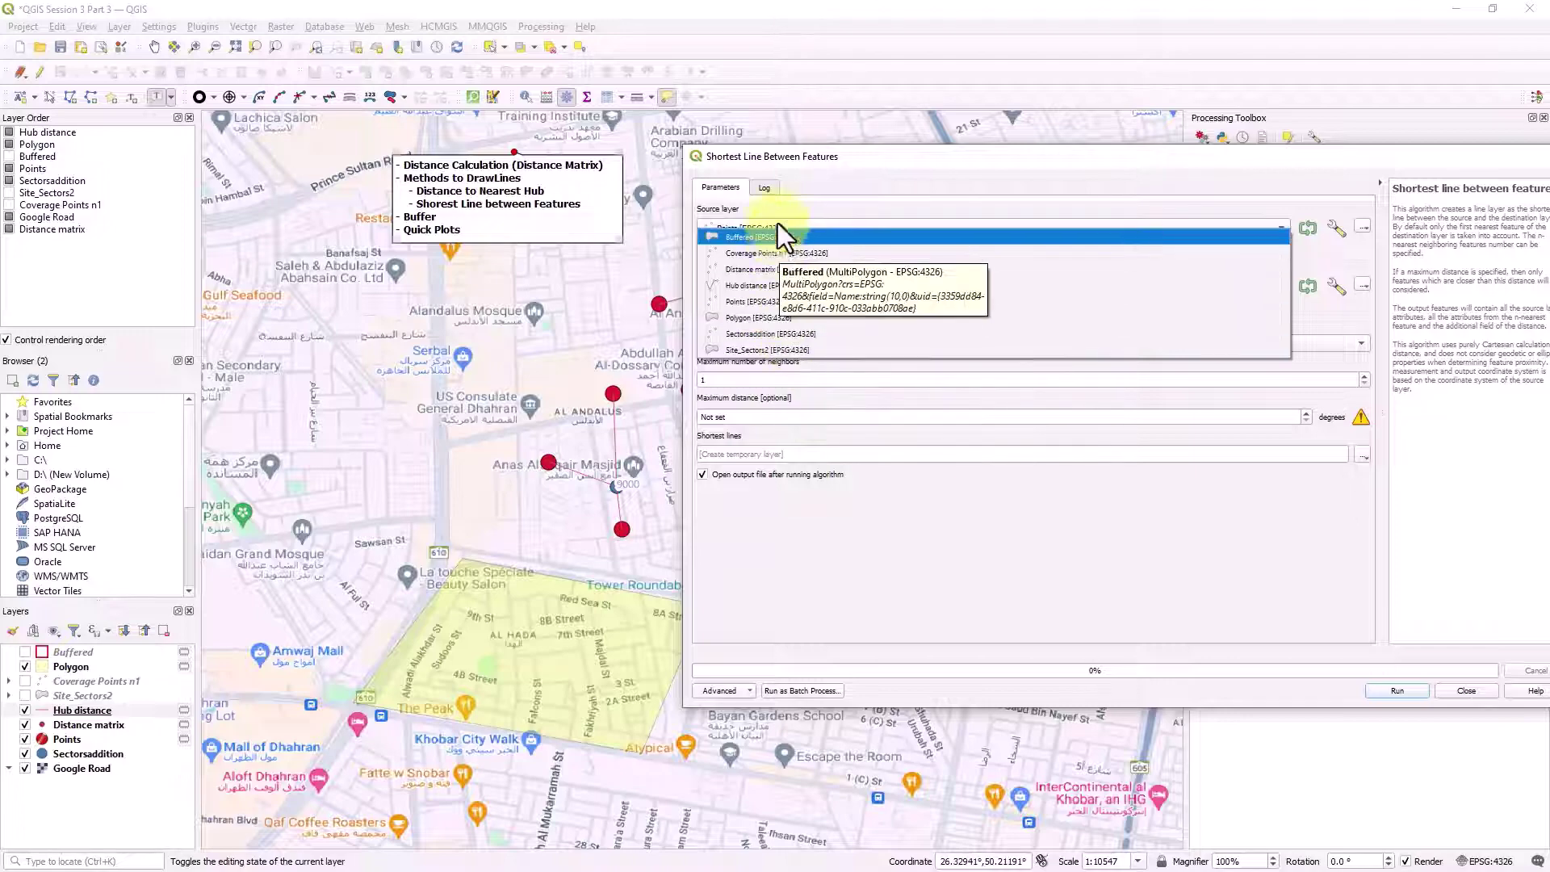
click(761, 341)
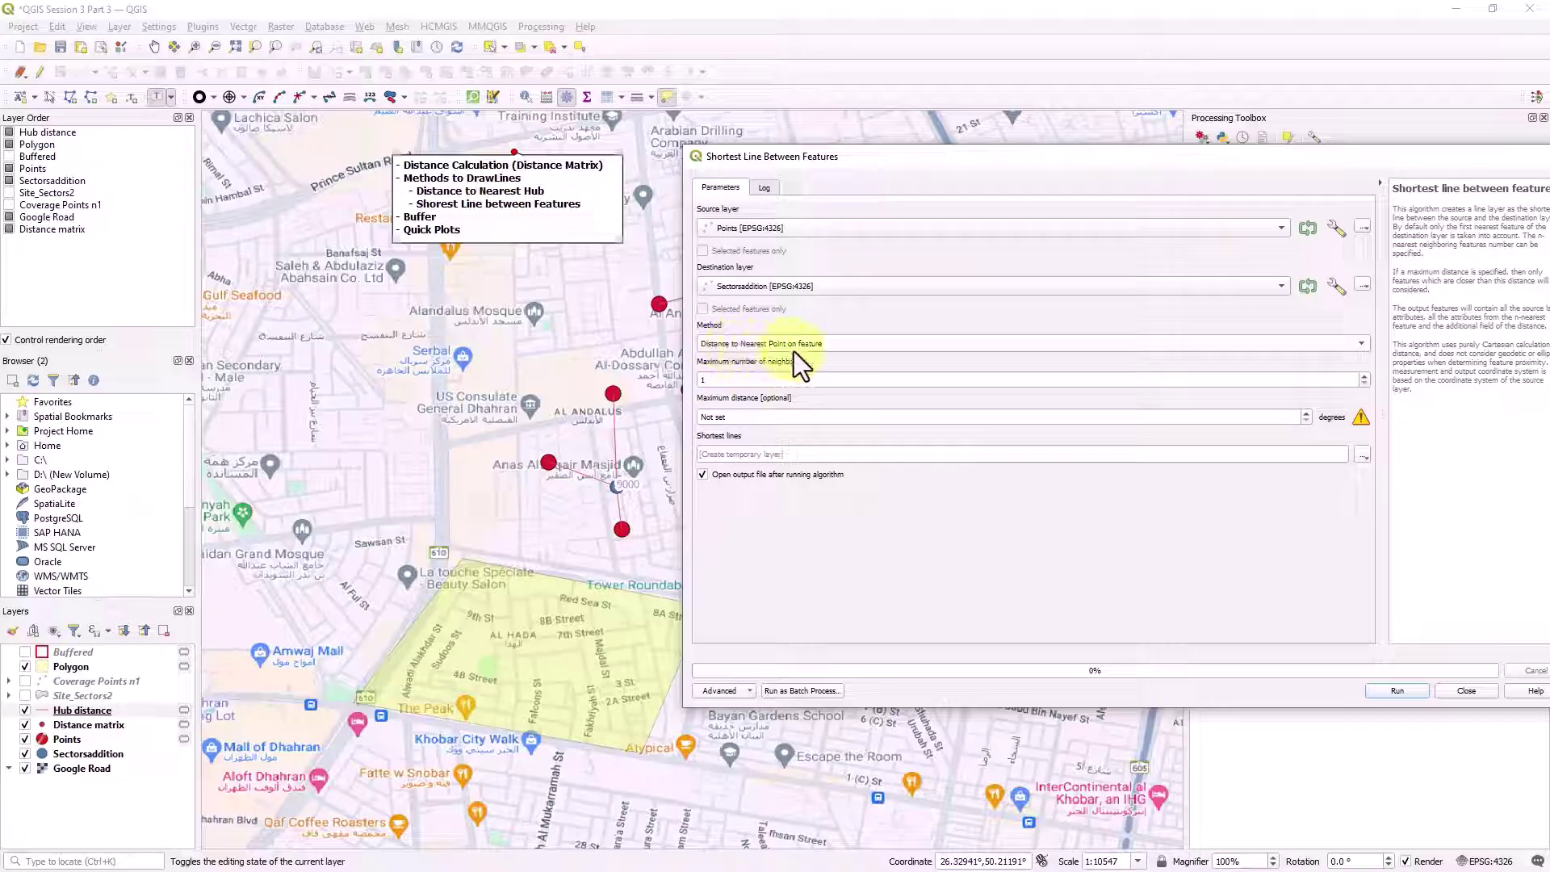
Set the maximum number of neighbors to 3, run the tool, and close it.
double_click(775, 379)
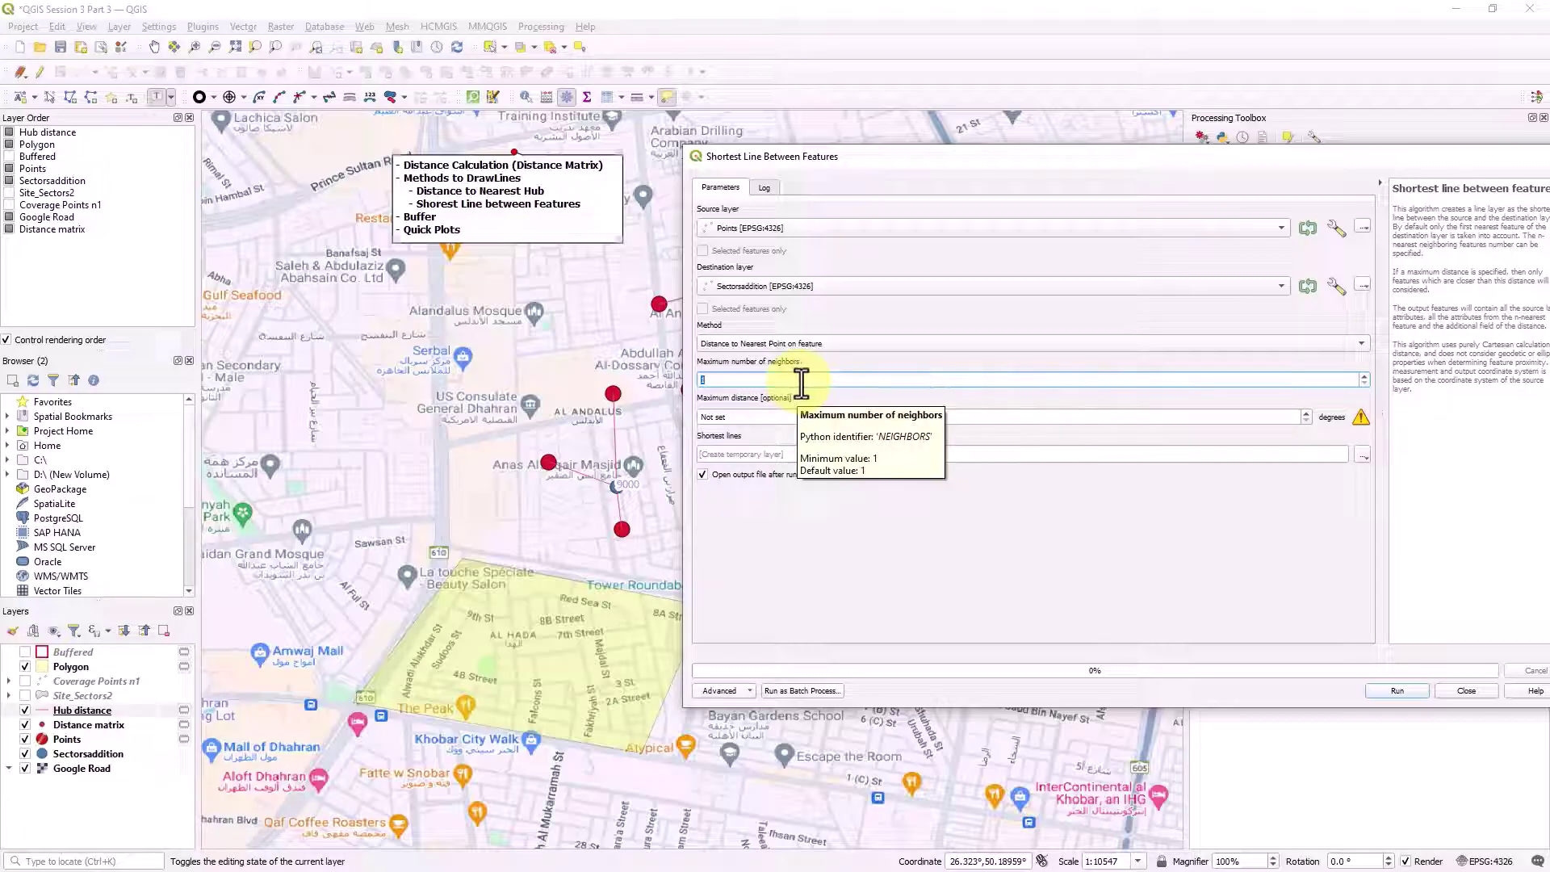
text(2)
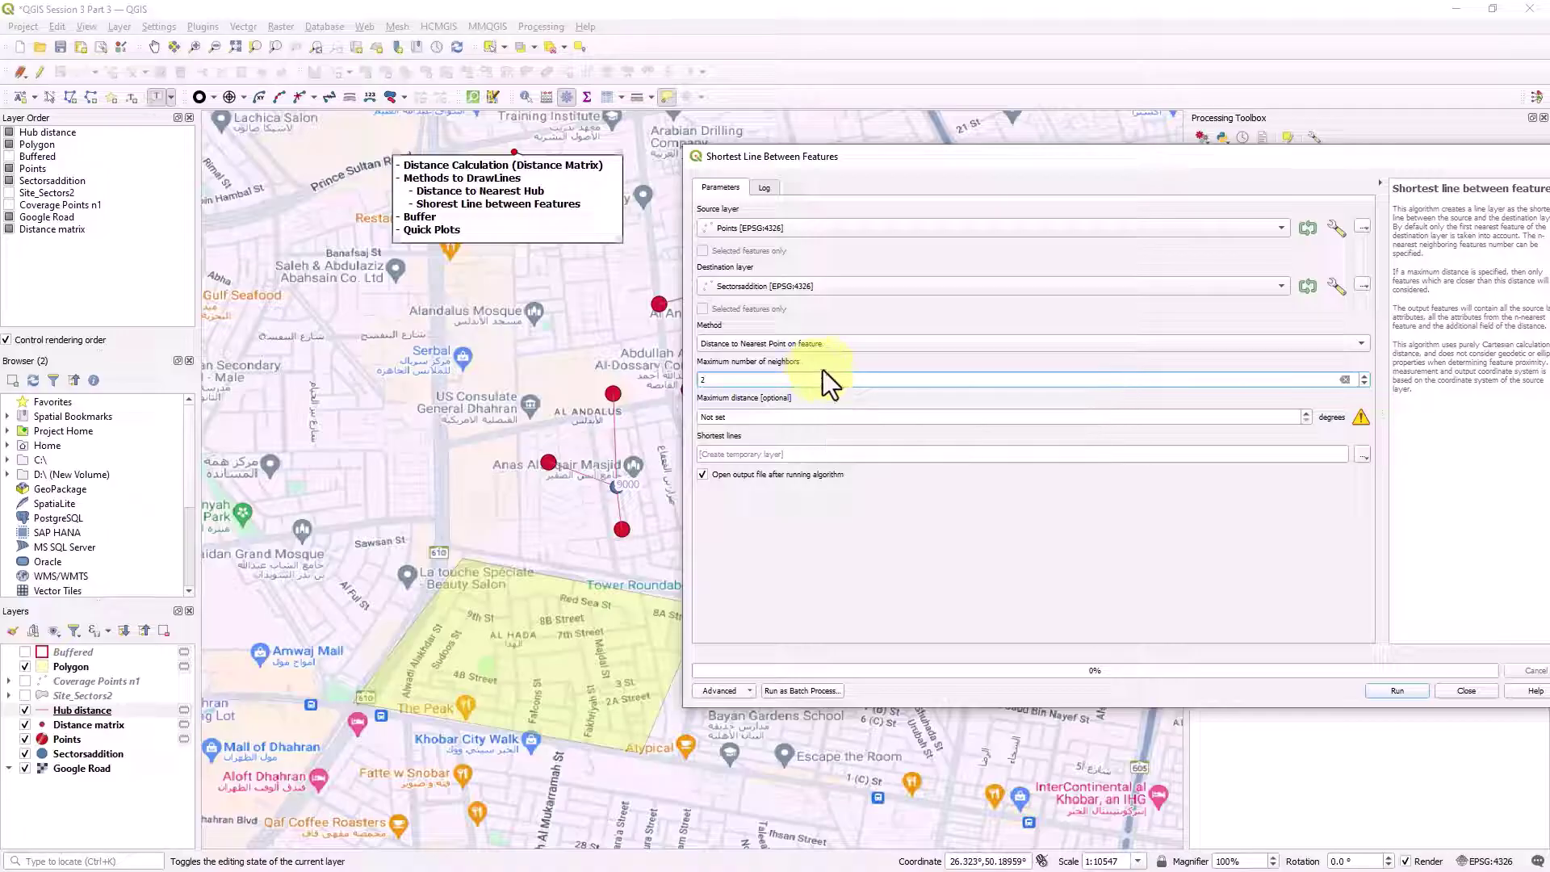
key(BackSpace)
text(3)
drag(1027, 158, 977, 48)
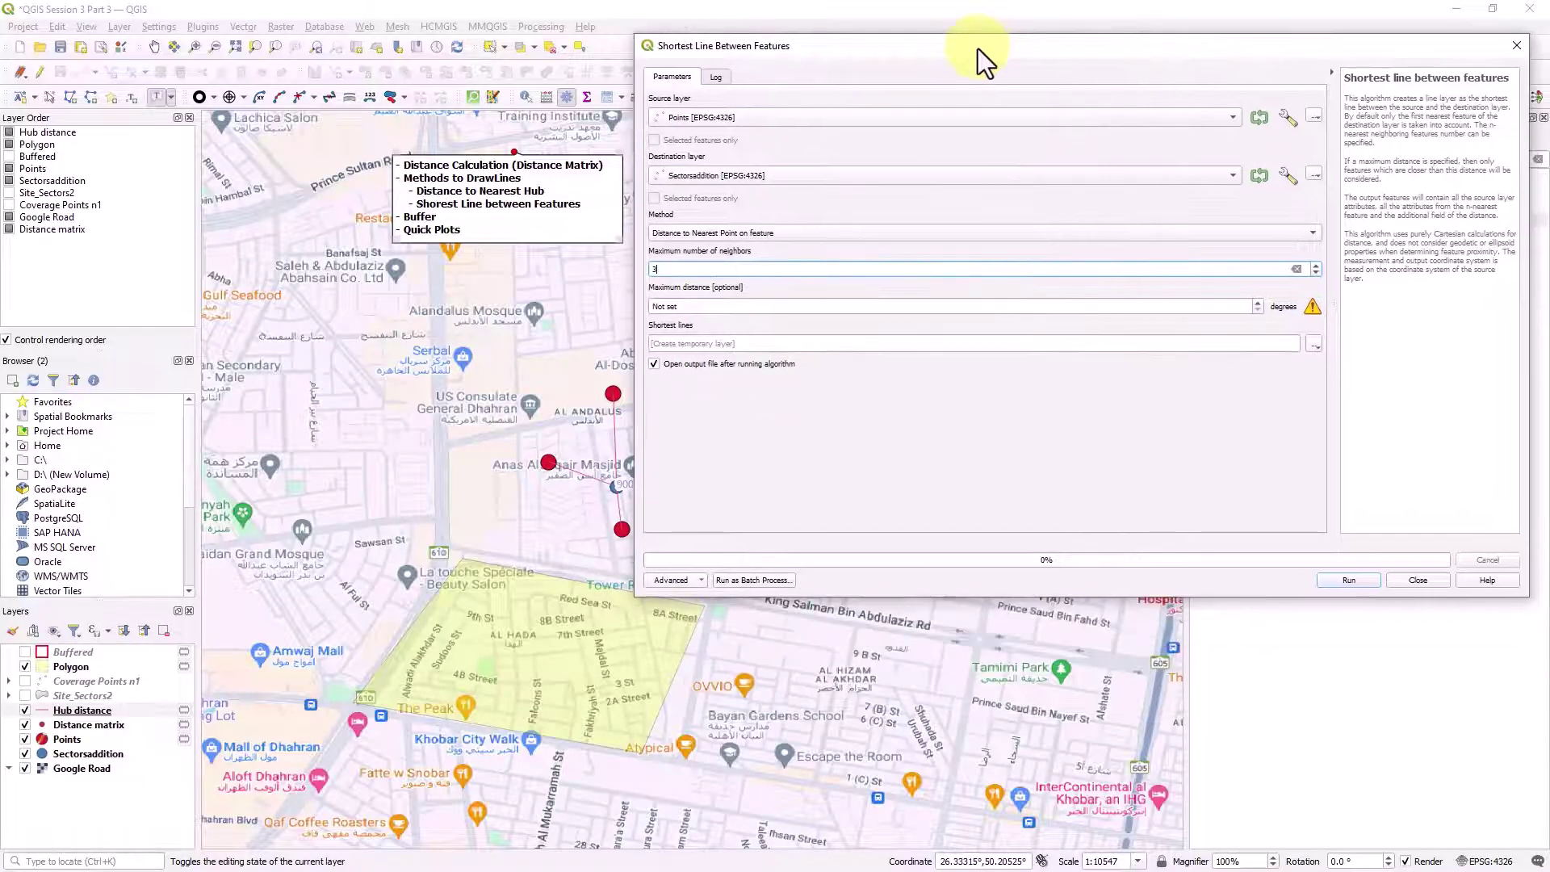
click(1343, 583)
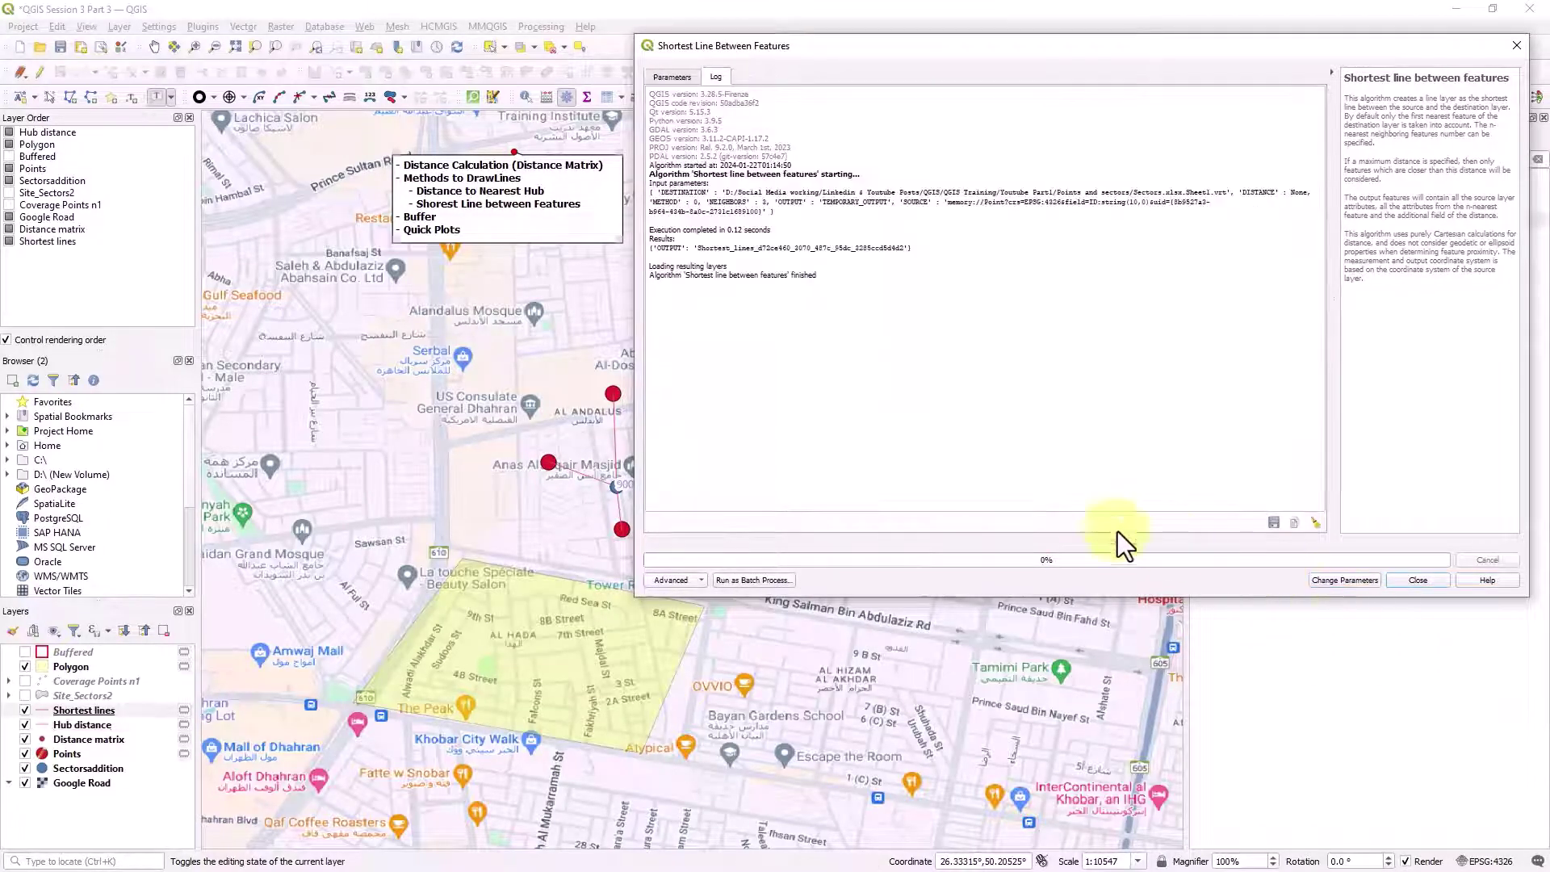
click(1515, 47)
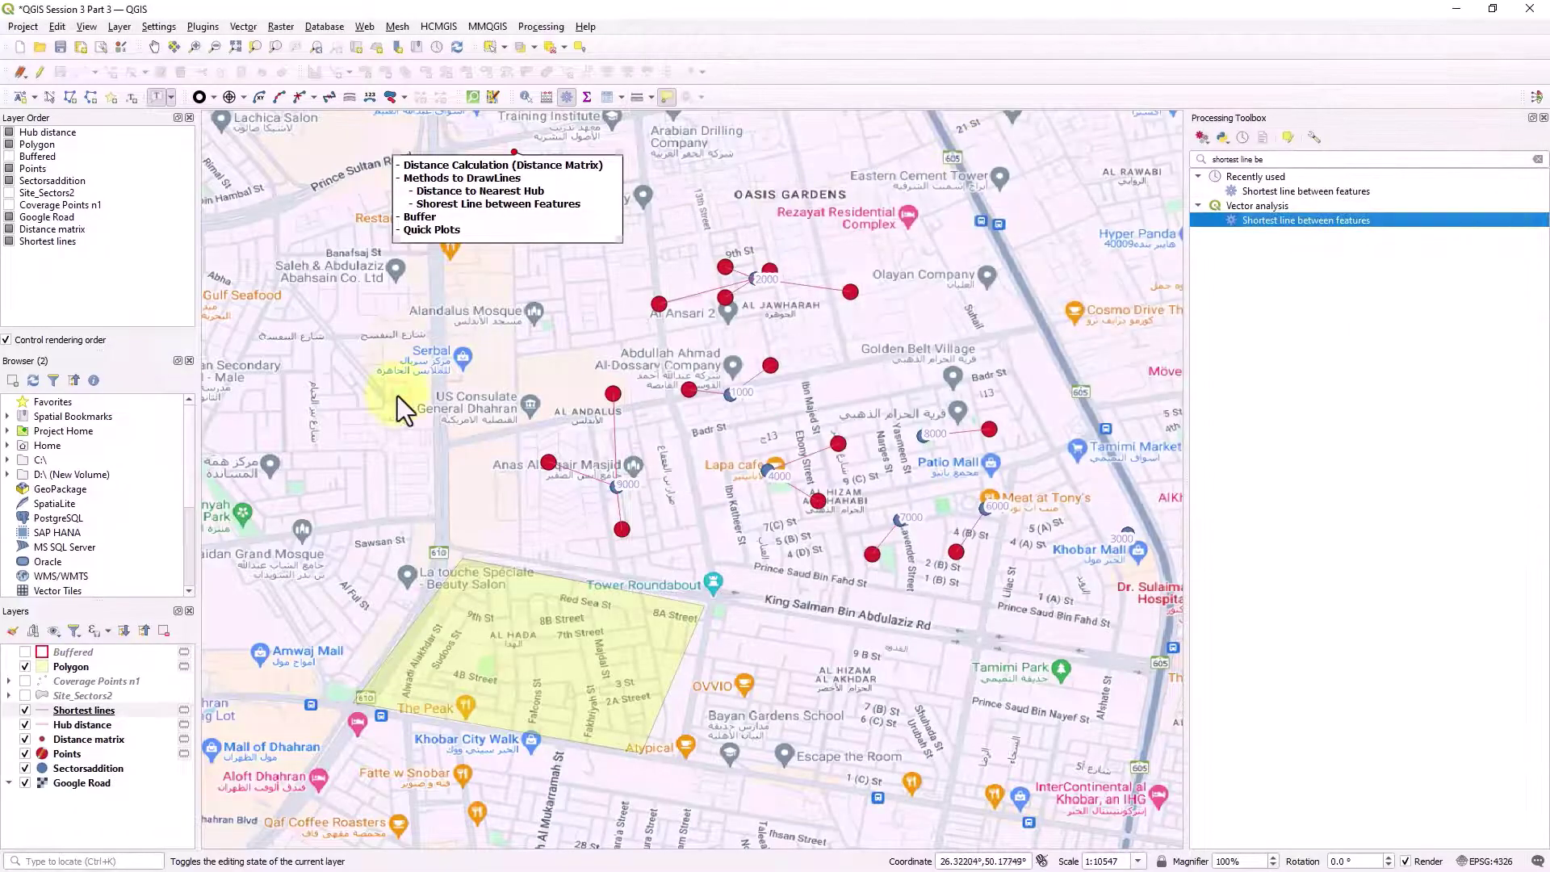
Untick Hub distance and move Shortest lines above every other layer in Layer Order.
click(24, 724)
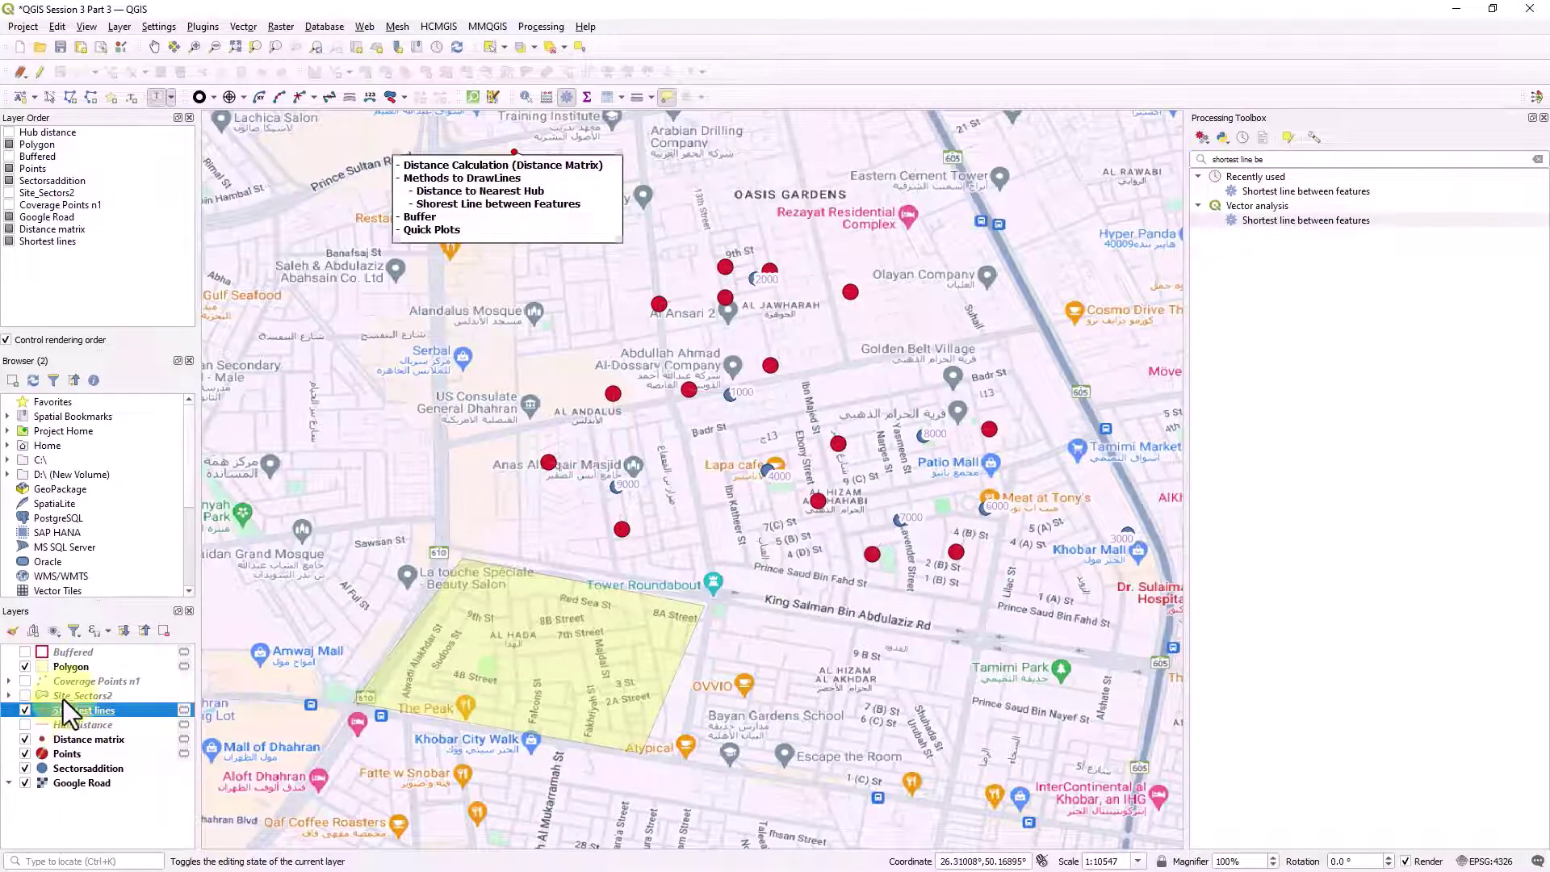
drag(46, 242, 70, 126)
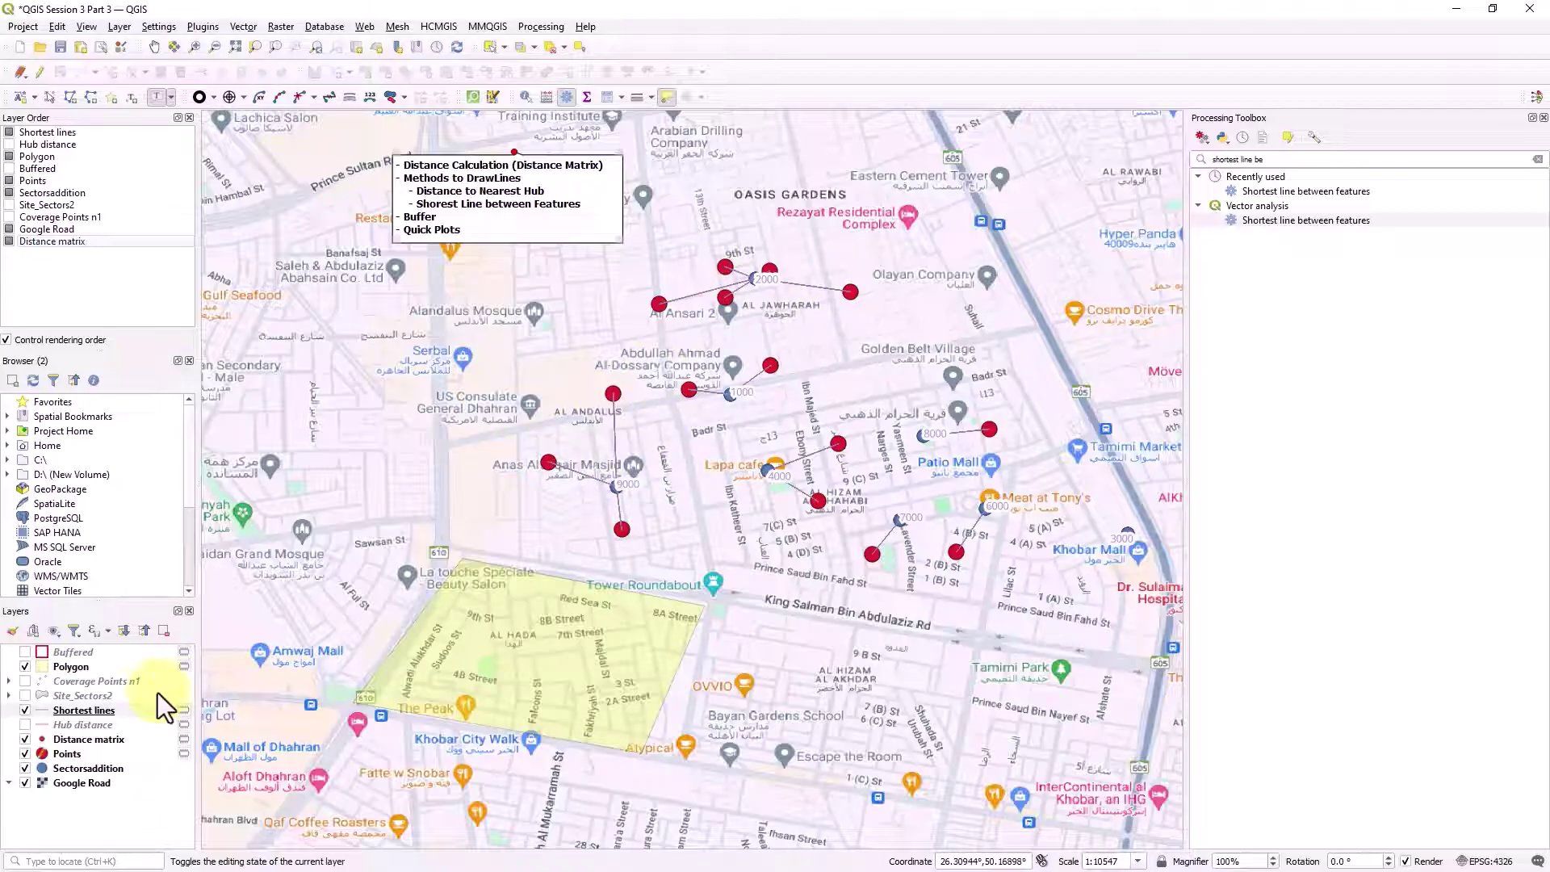
right_click(127, 714)
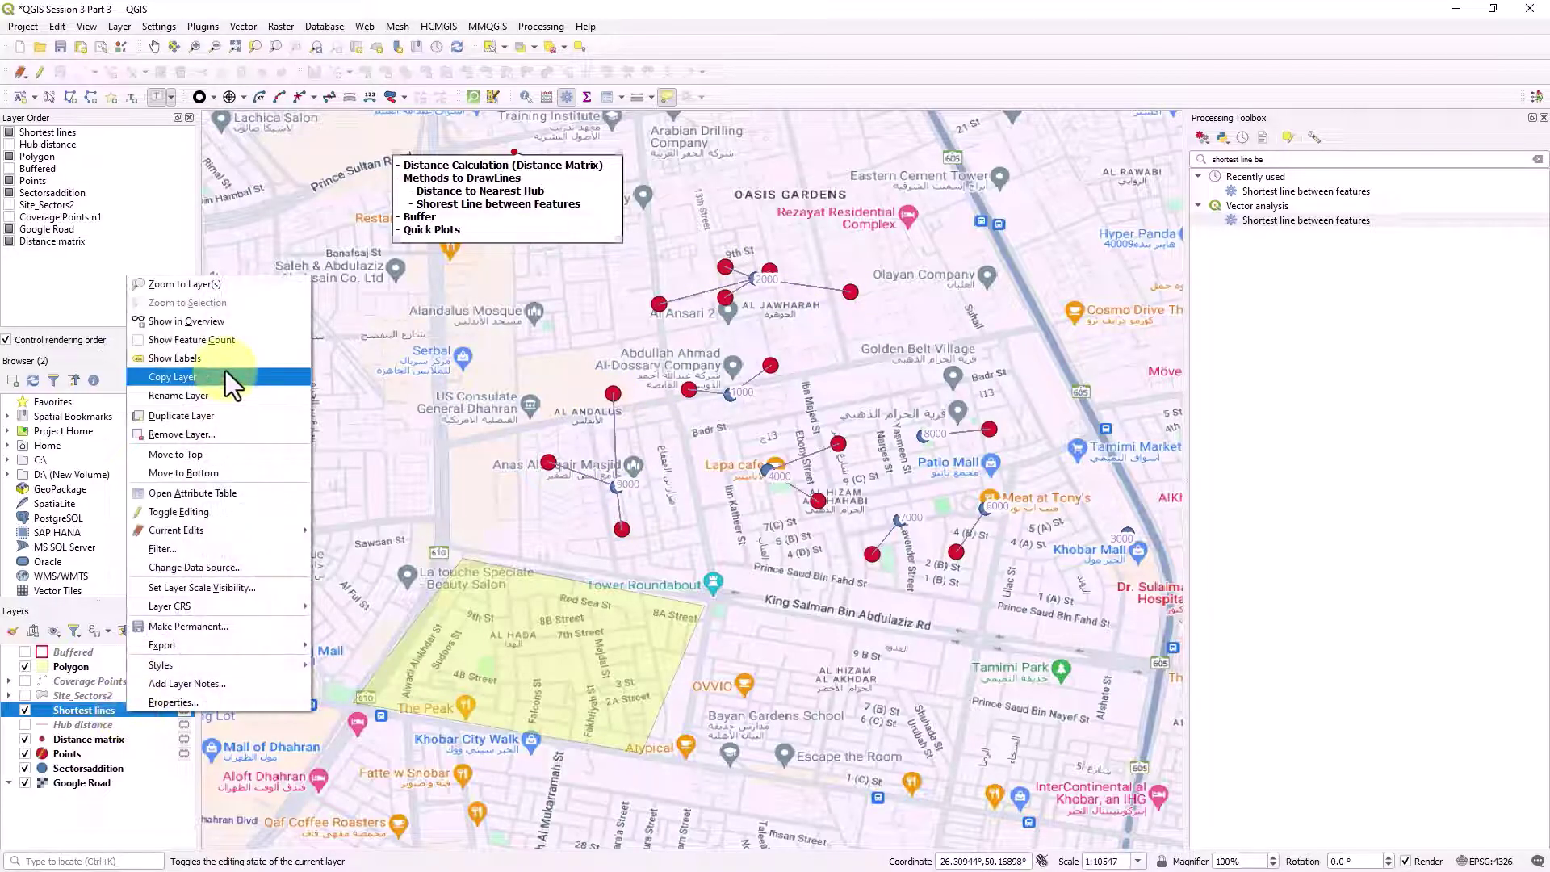
click(220, 494)
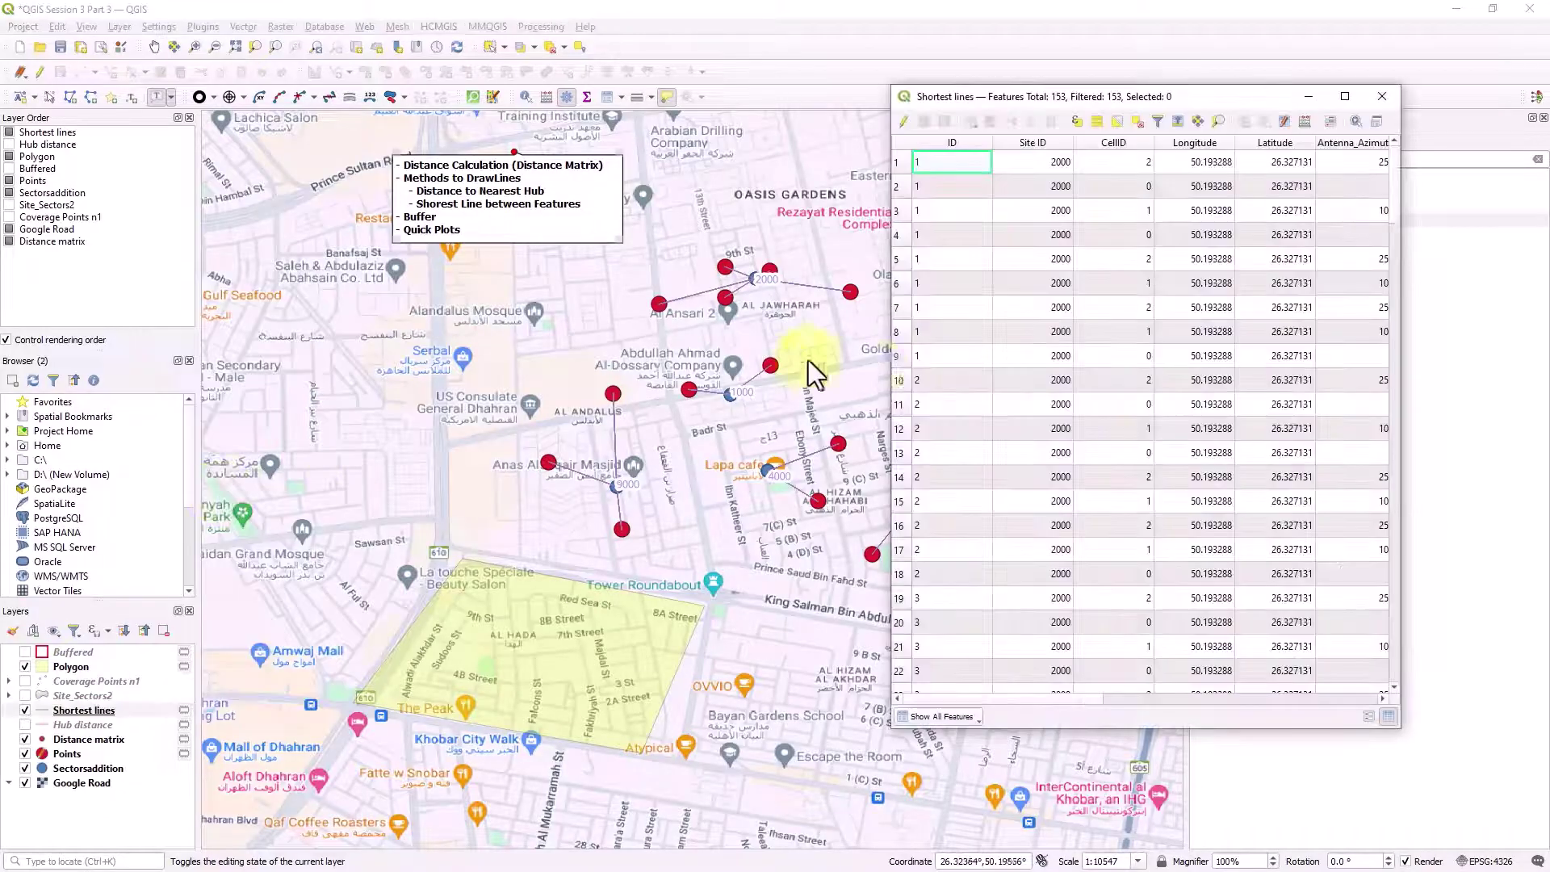
drag(1168, 101, 789, 106)
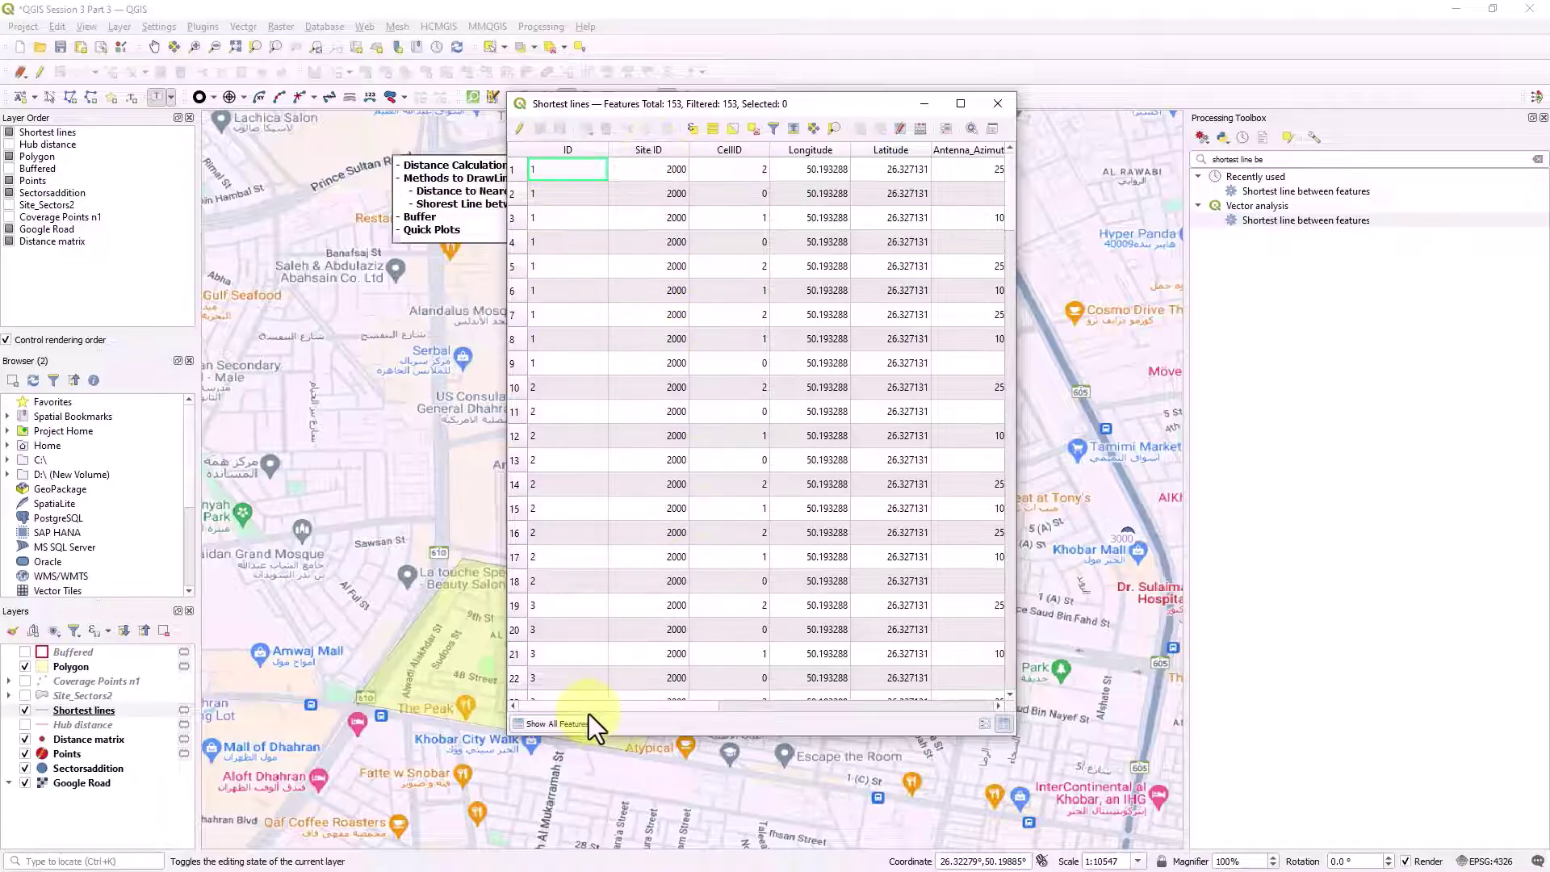
drag(588, 714, 936, 705)
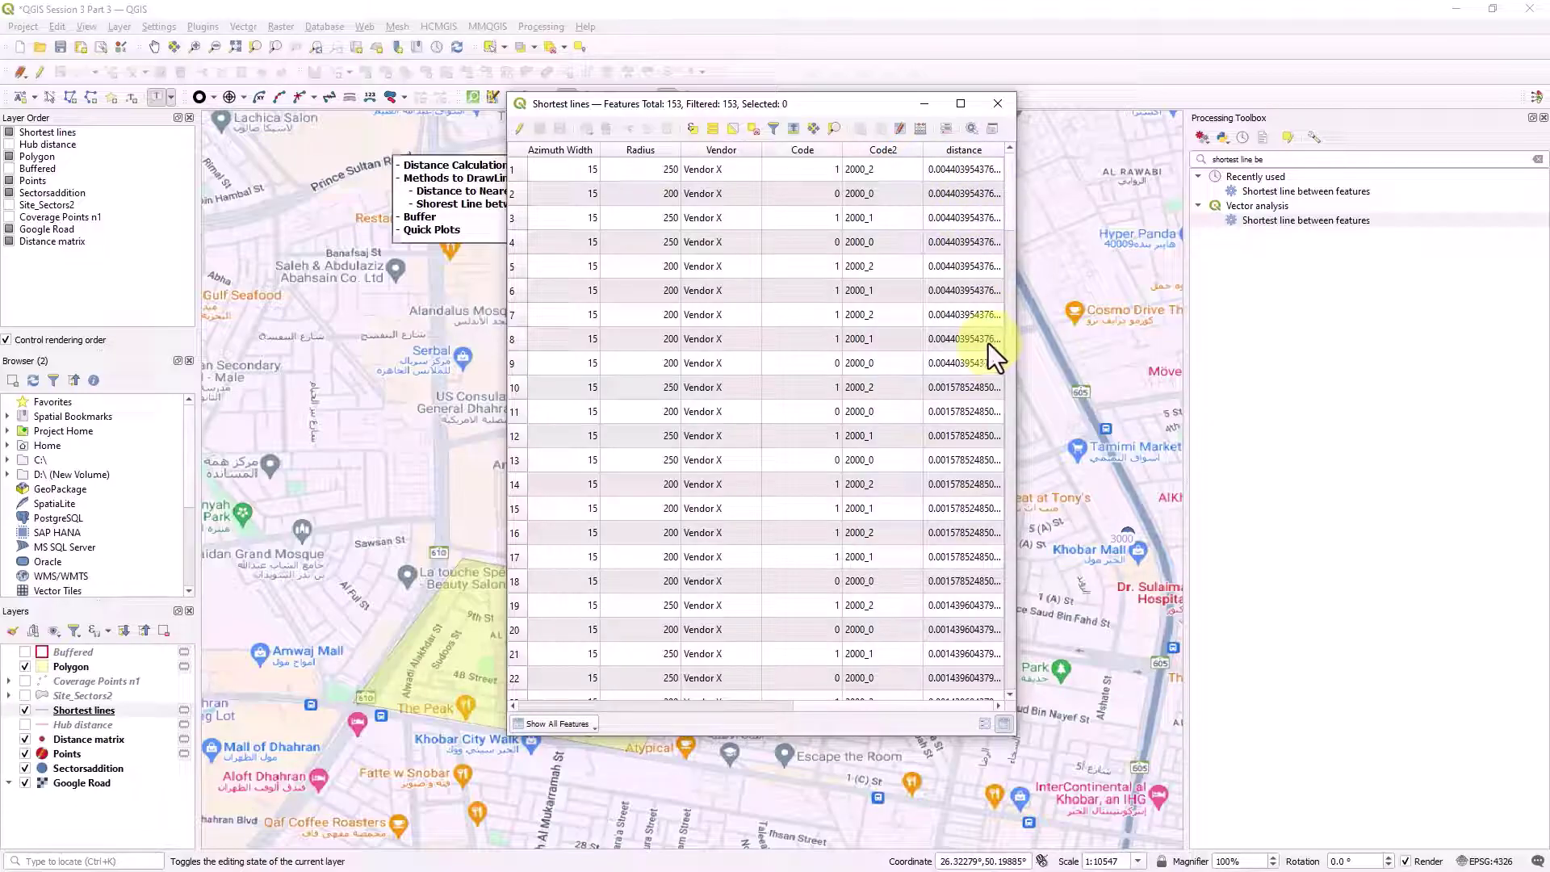
click(997, 104)
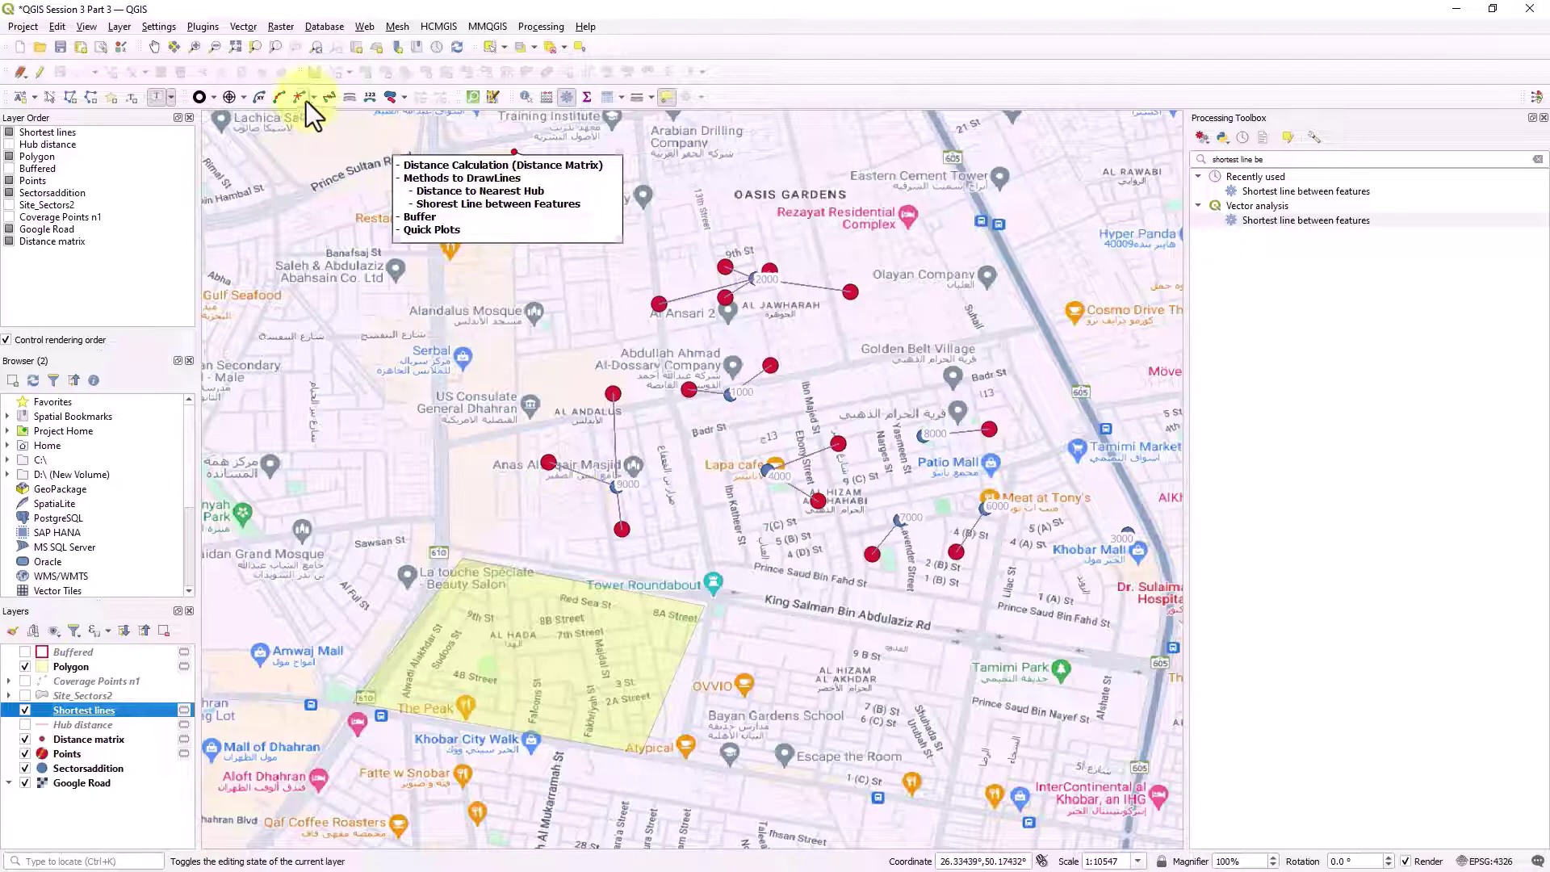
Centre the yellow sector polygon on the map and show the Buffered layer outline.
click(155, 51)
drag(461, 485, 552, 353)
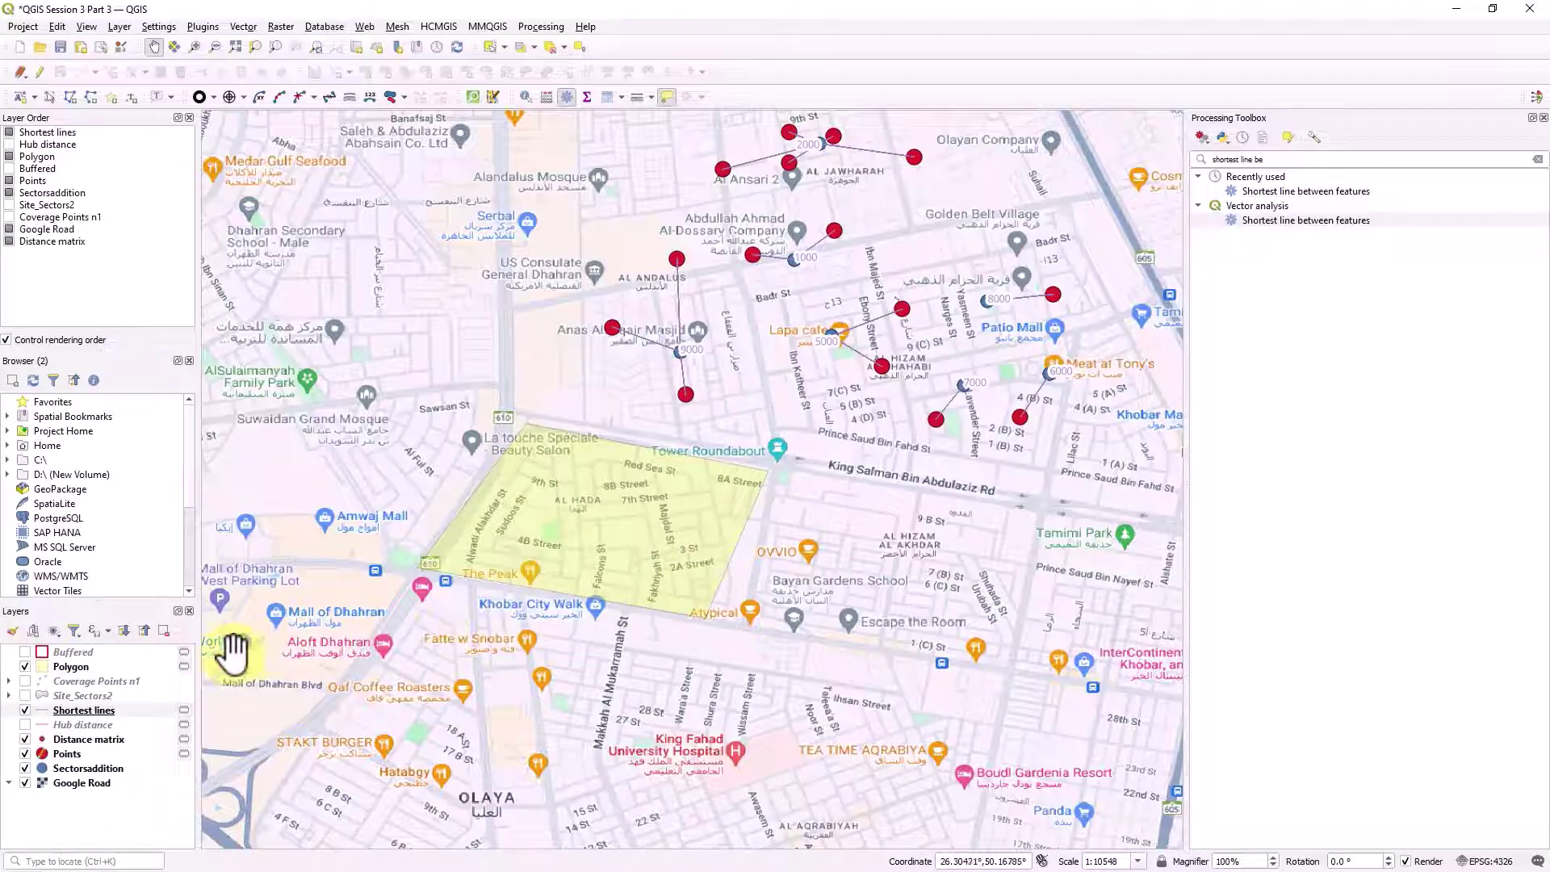
click(24, 652)
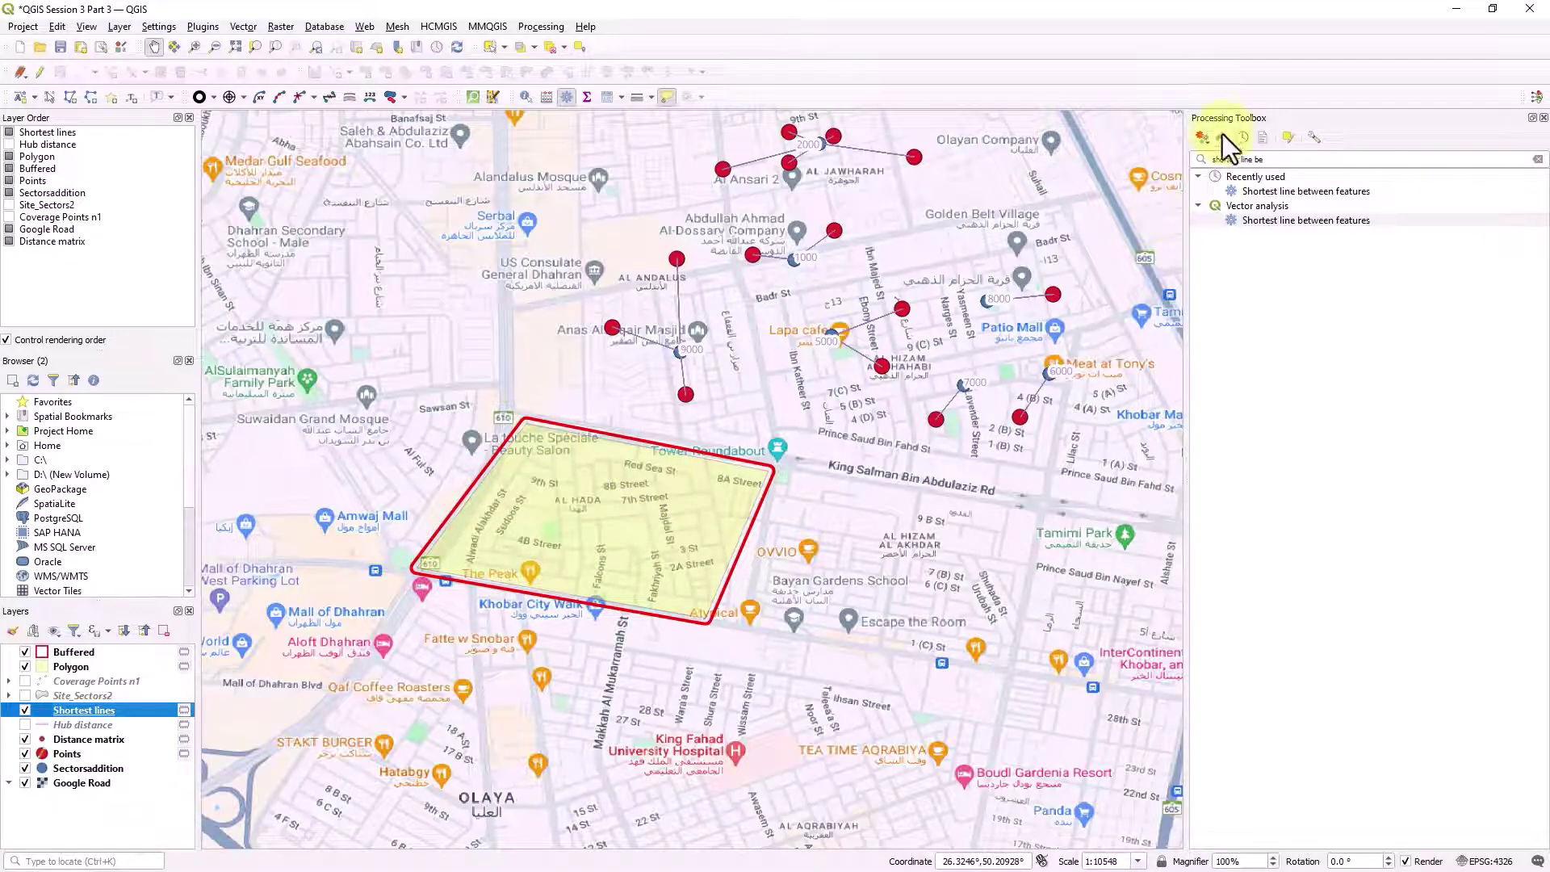
Search 'buffer' in the Processing Toolbox and launch the Buffer tool.
drag(1266, 159, 1132, 176)
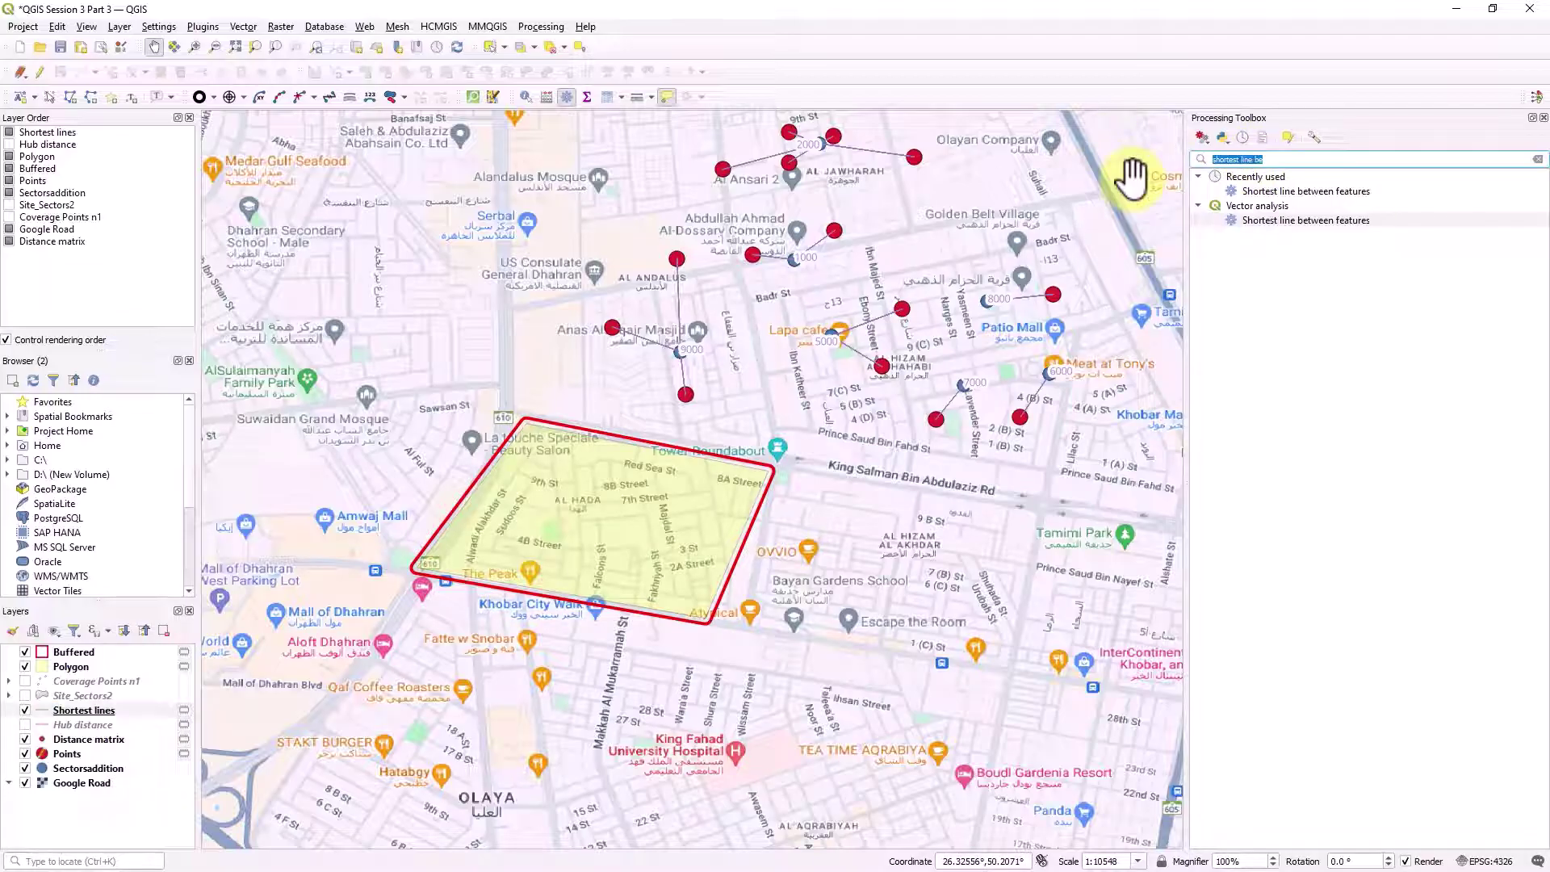
text(bugg)
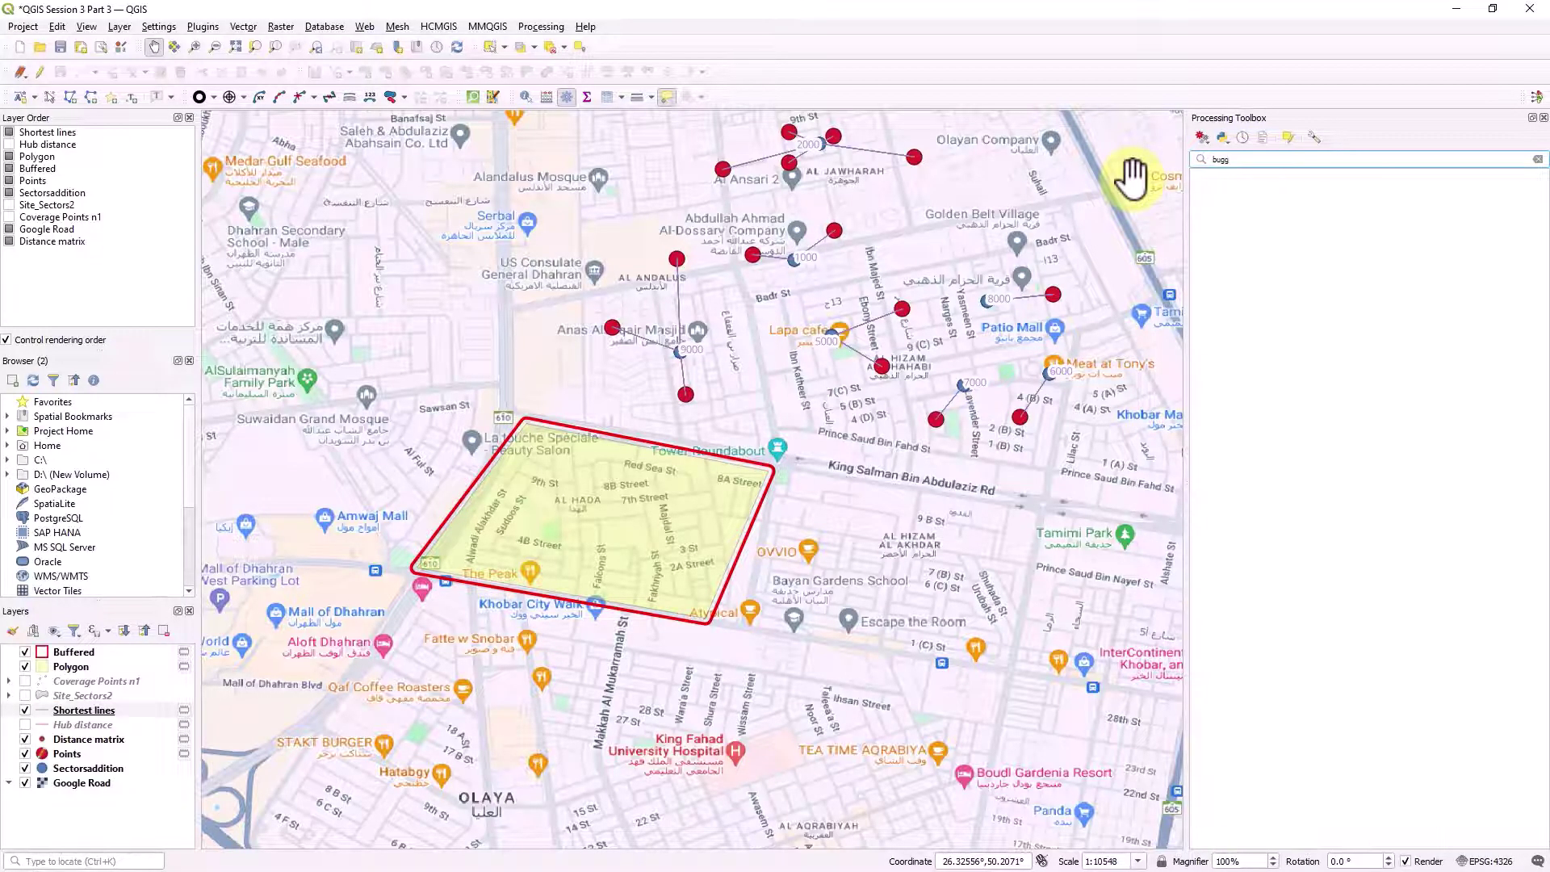
key(BackSpace)
key(BackSpace)
text(ffer)
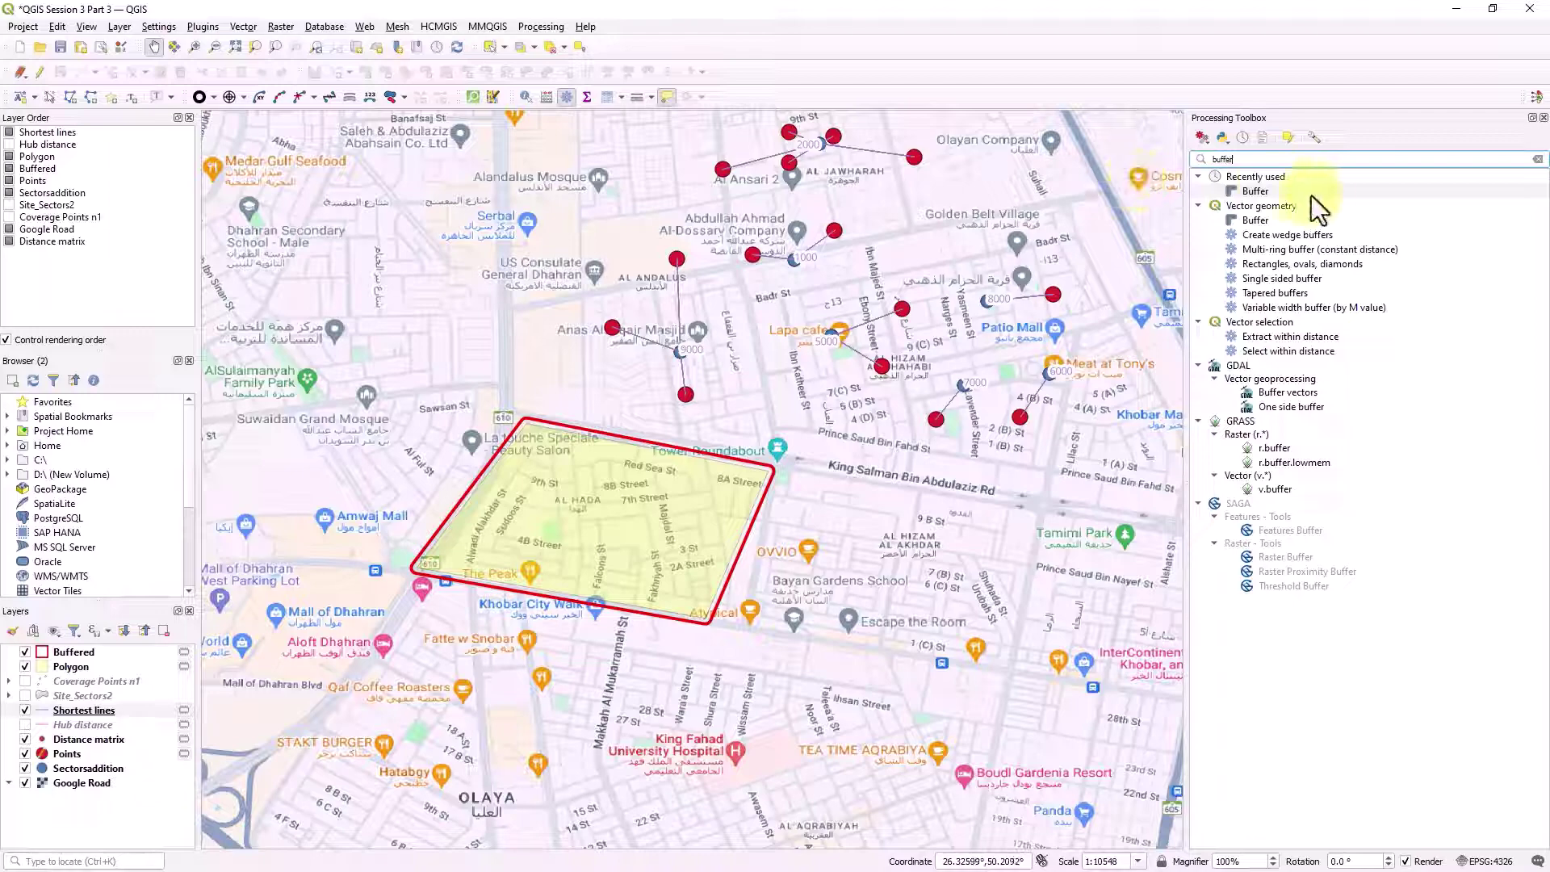
double_click(1247, 191)
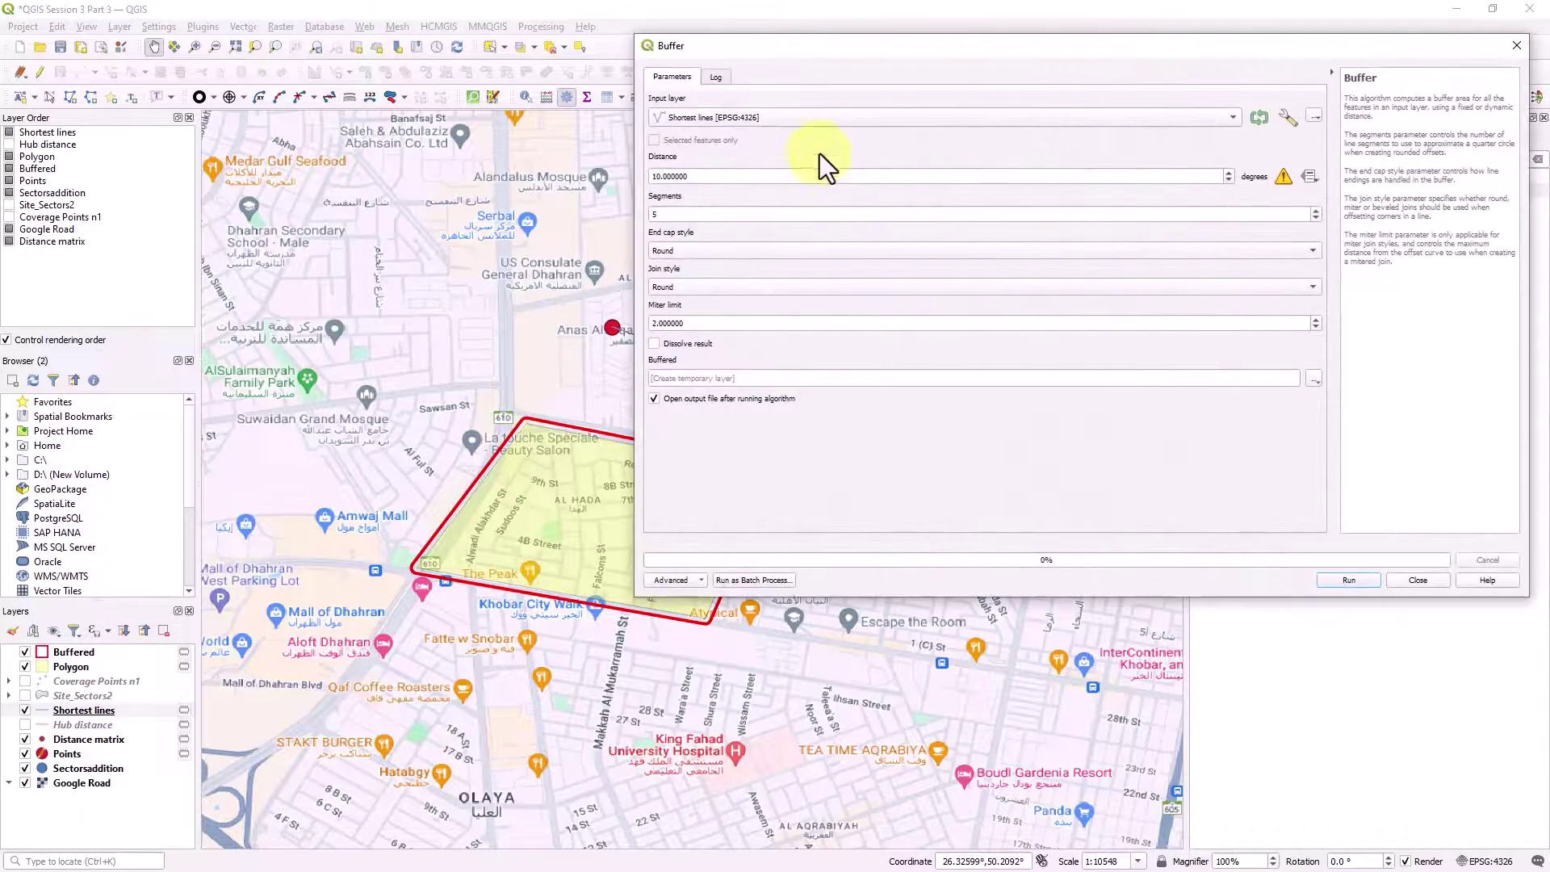
Run Buffer on the Polygon layer with distance 0.0002 and Square end caps.
drag(831, 56, 903, 134)
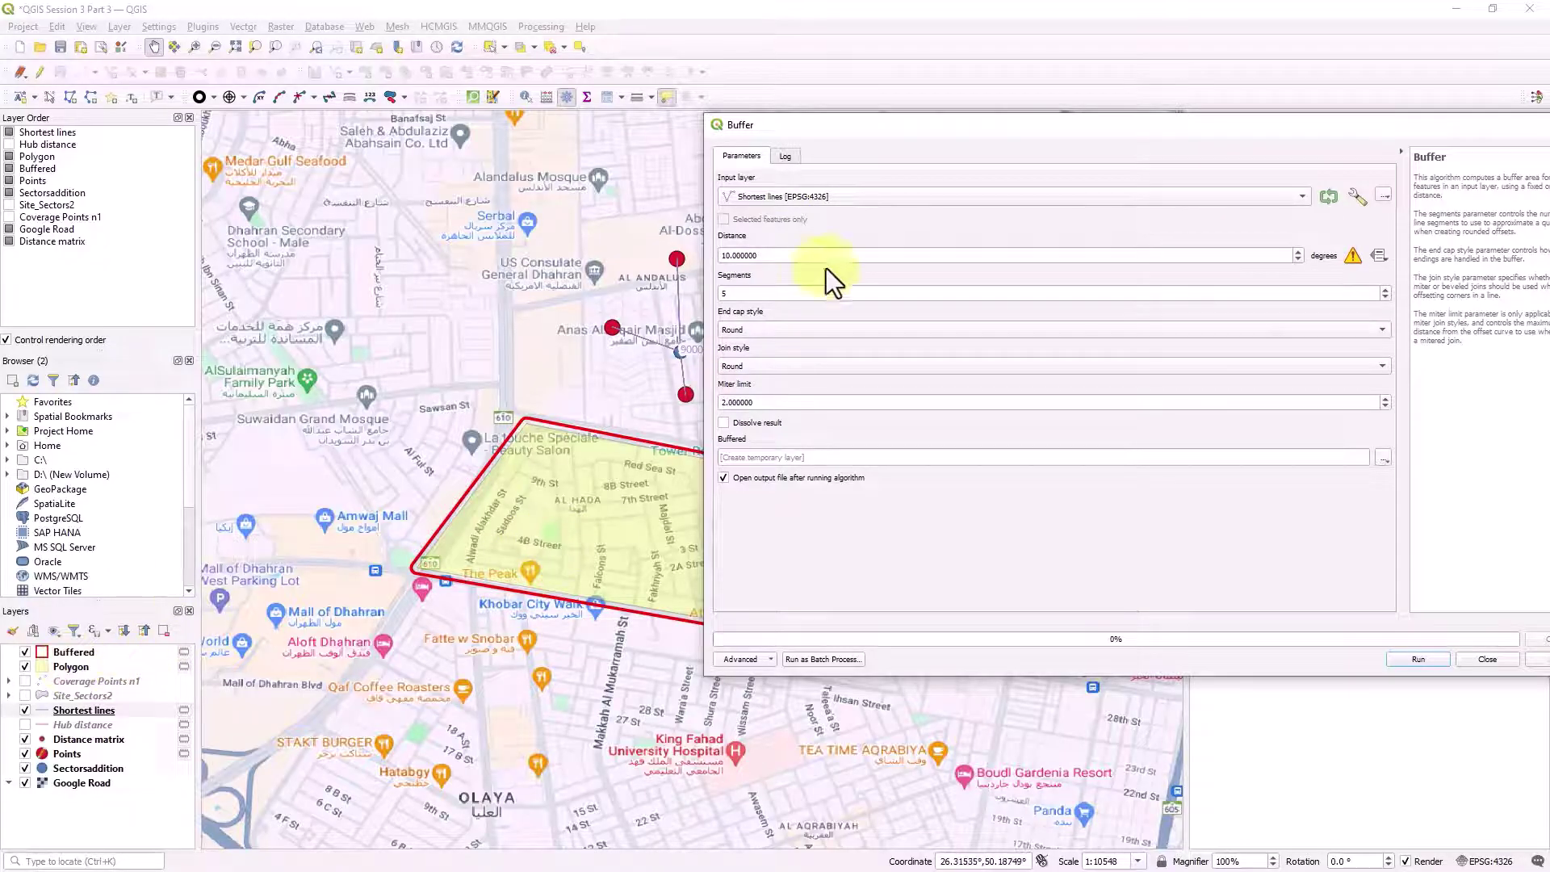
click(837, 202)
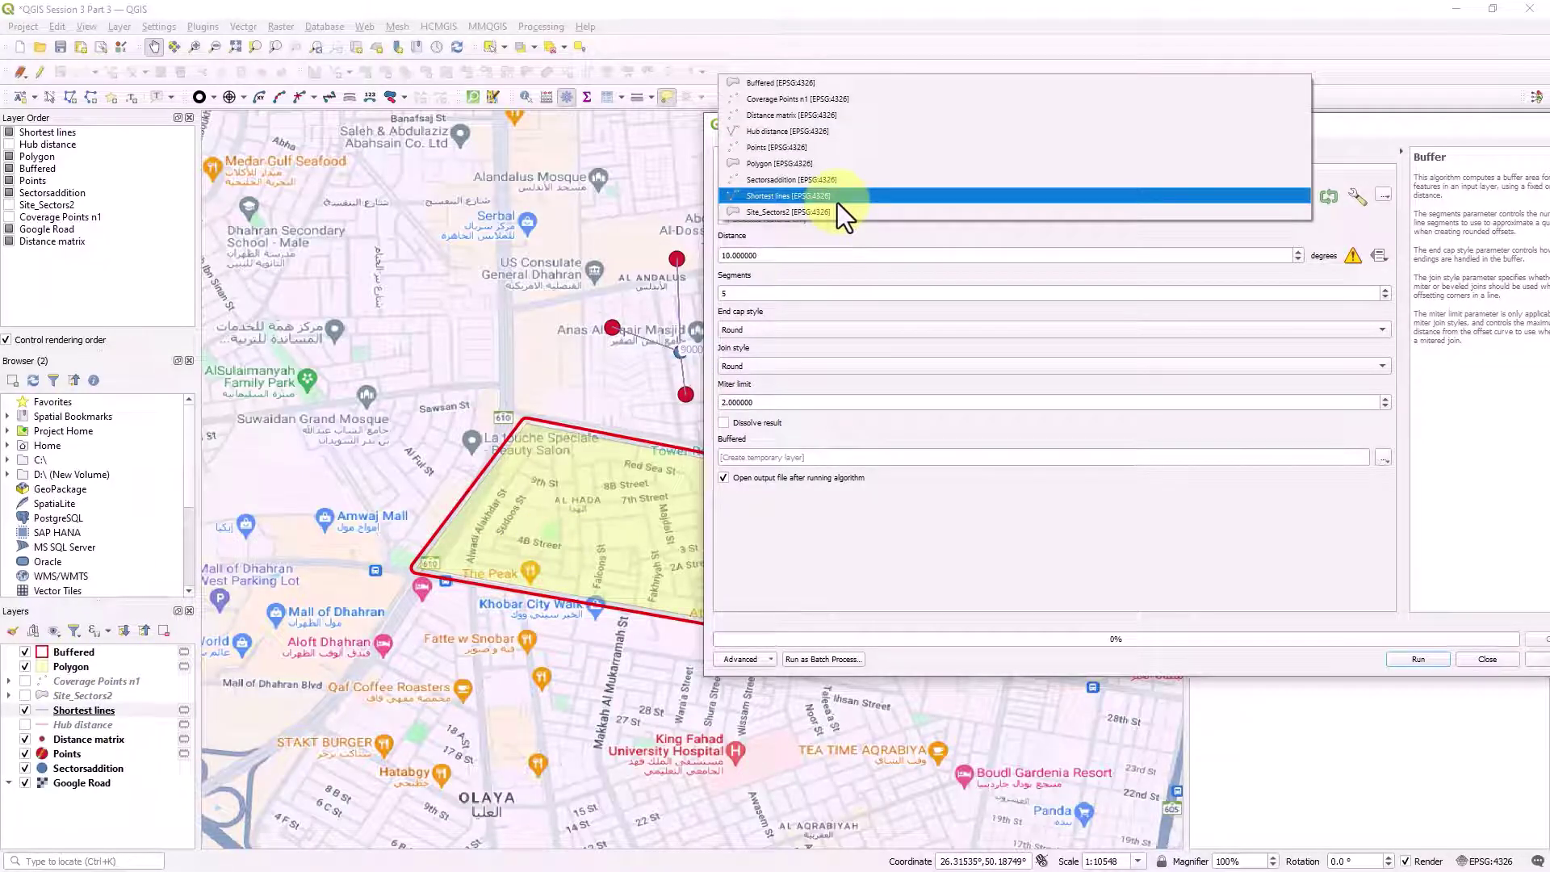
click(776, 161)
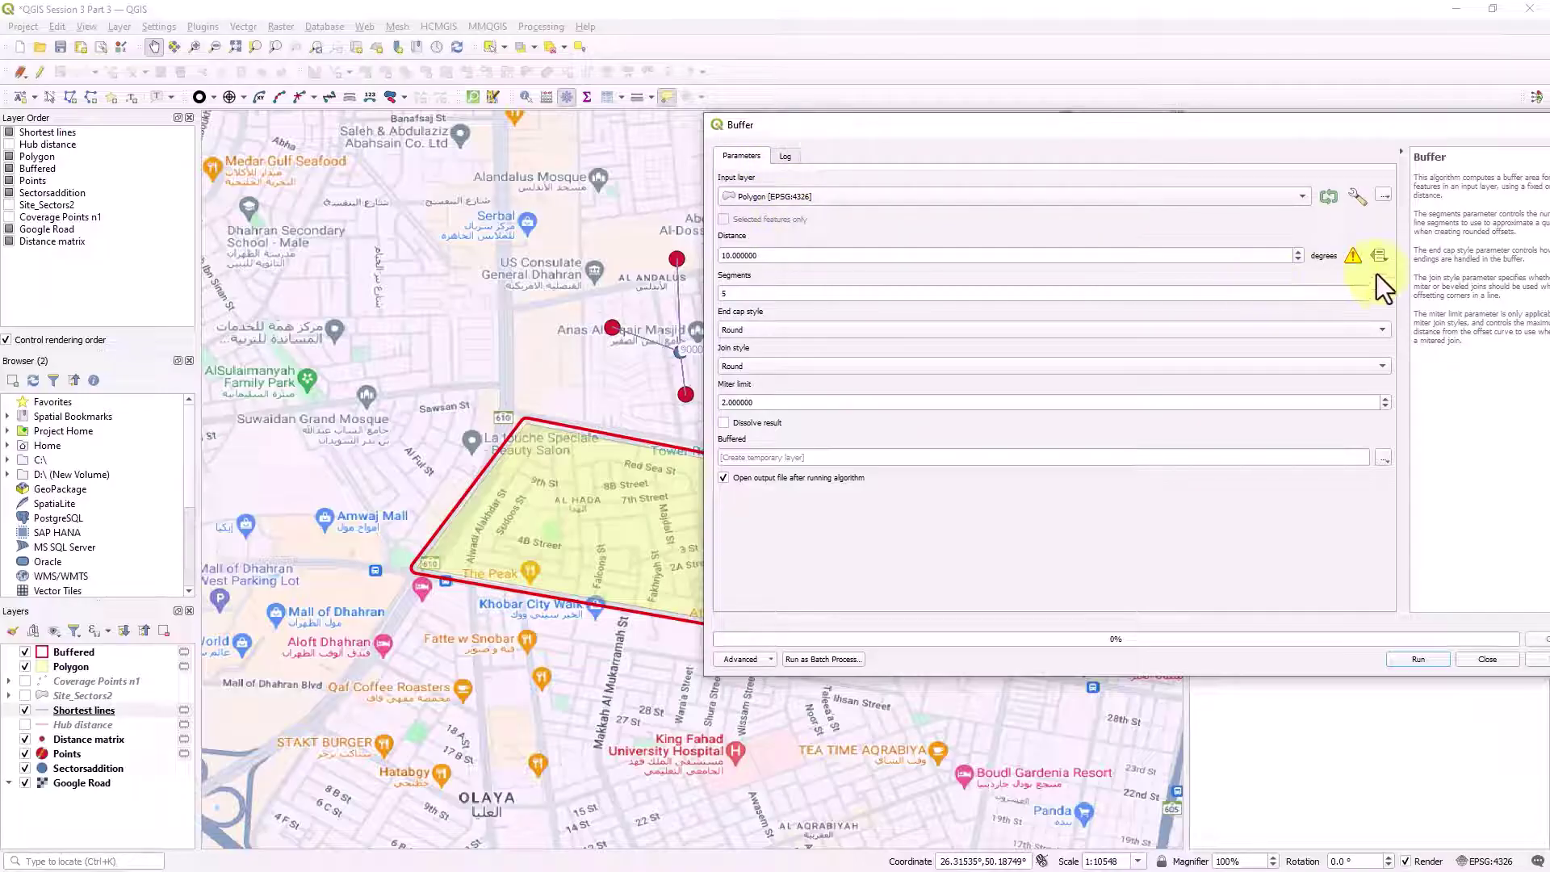
double_click(880, 254)
text(0.00)
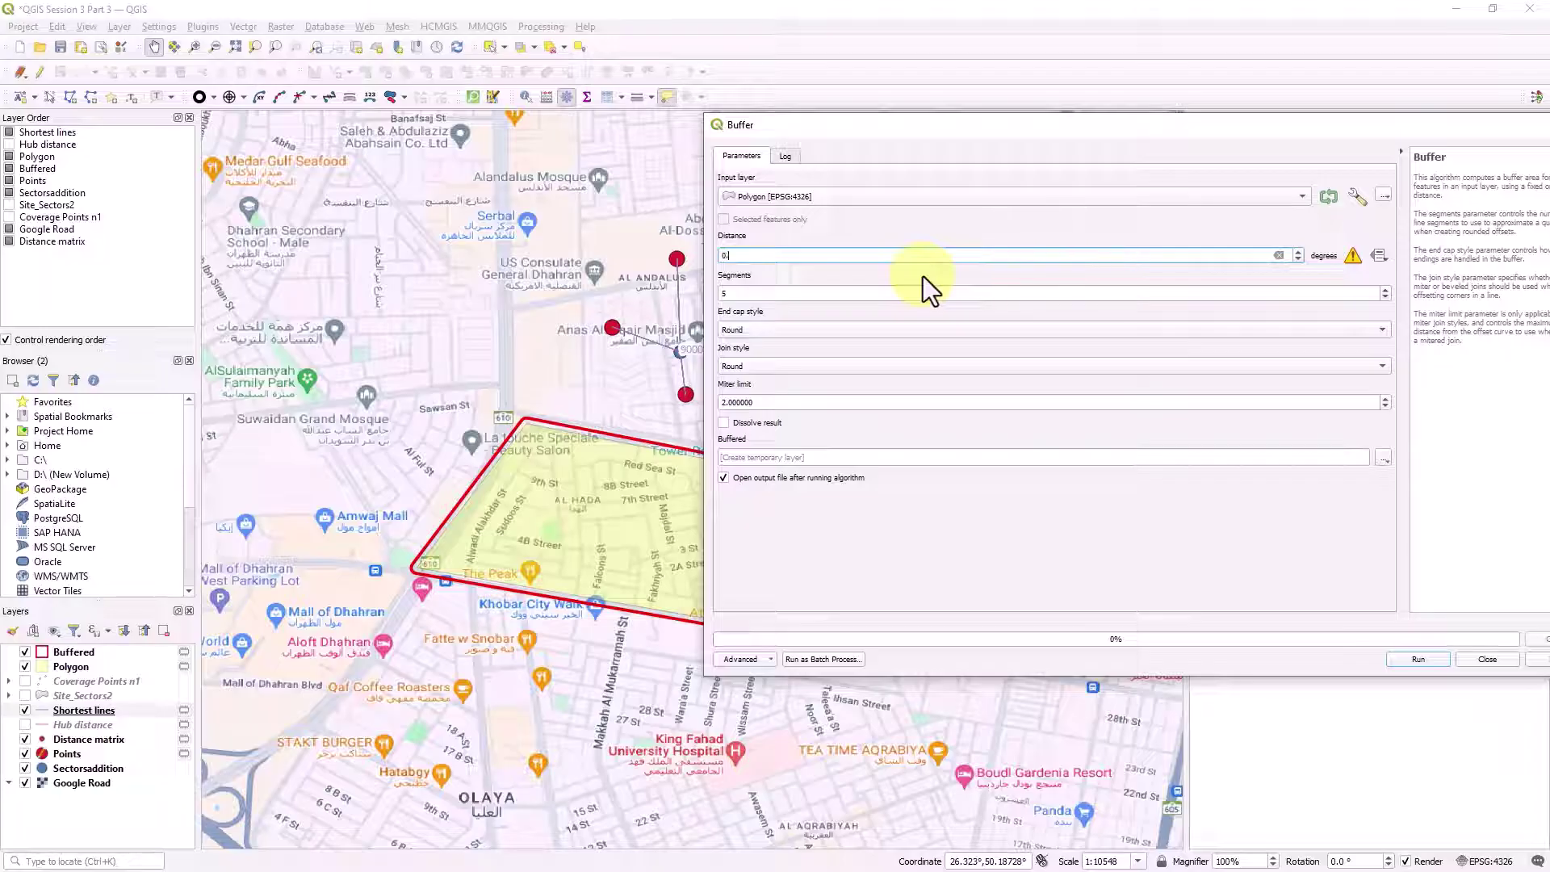
text(02)
click(751, 329)
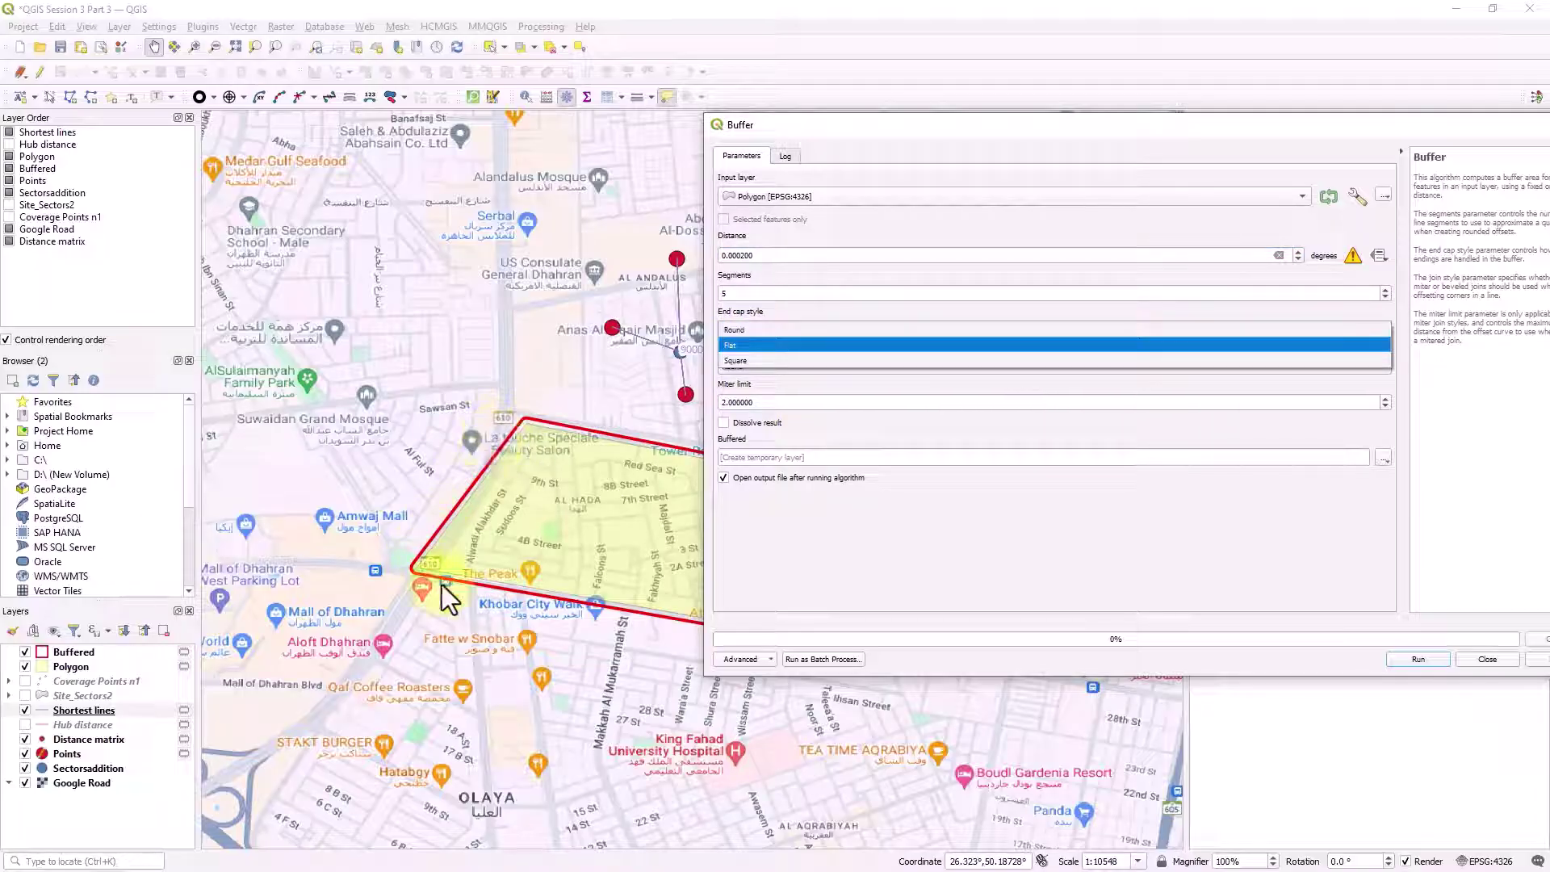
click(762, 361)
click(1409, 659)
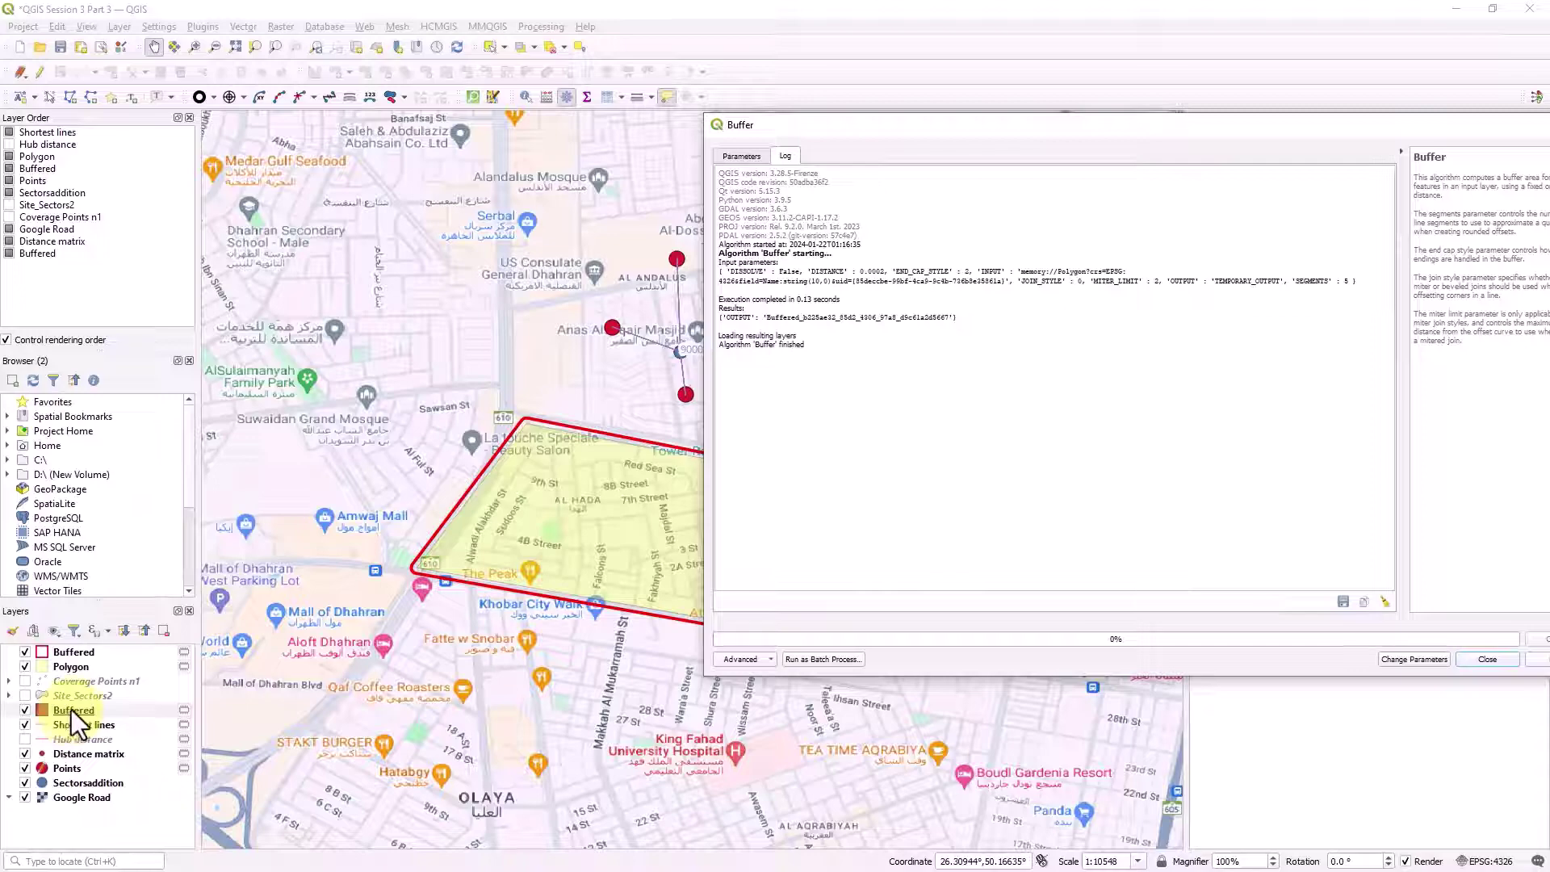
Move the new Buffered layer to the top of Layer Order and untick the older Buffered layer.
click(50, 256)
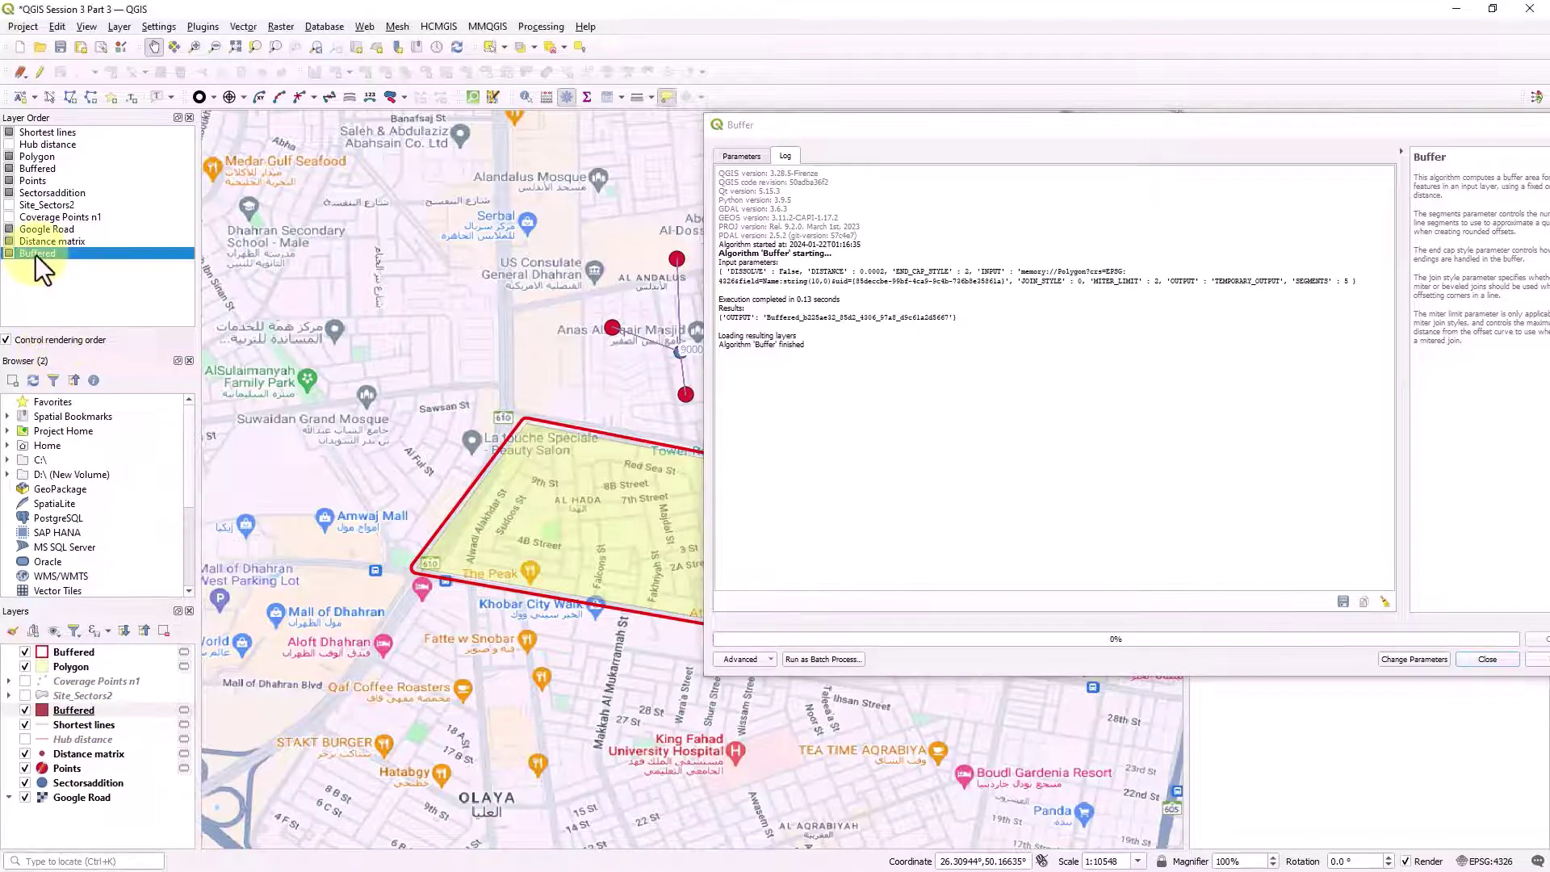
drag(35, 256, 53, 134)
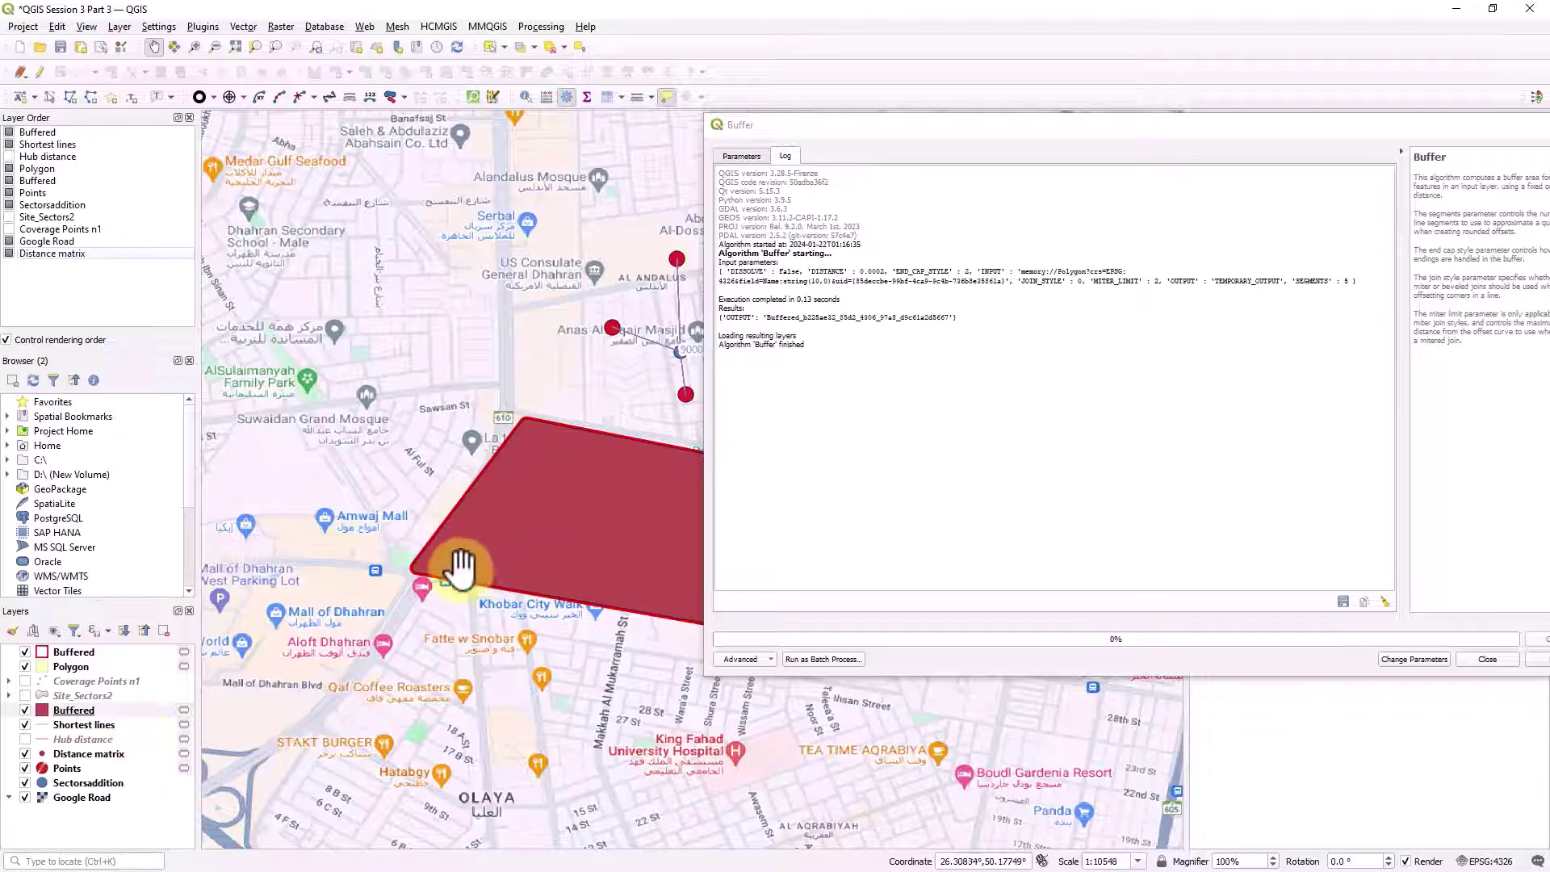
click(24, 651)
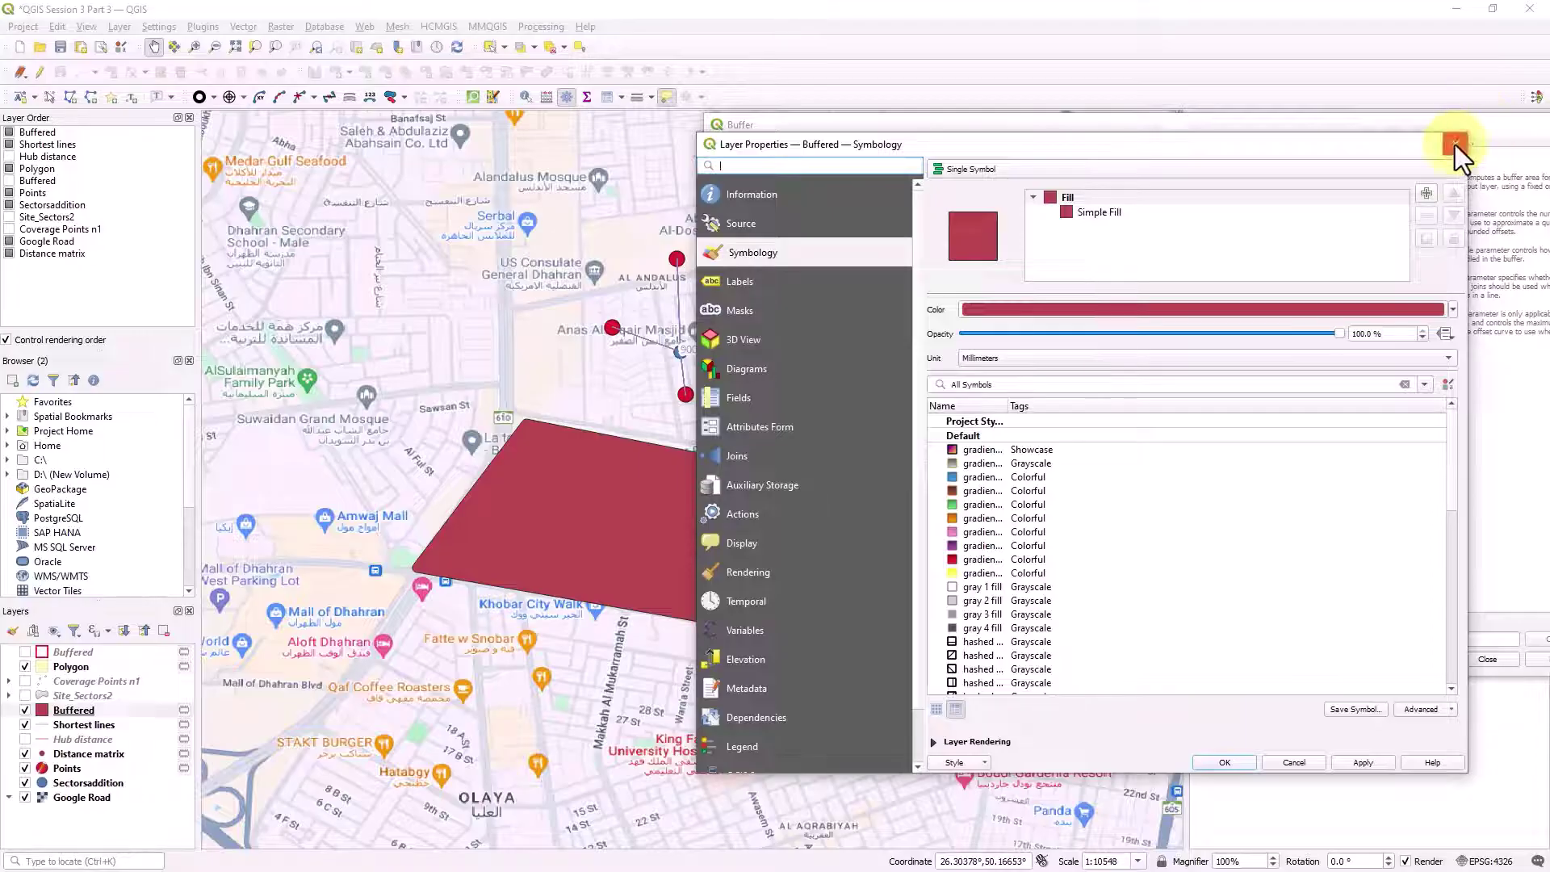
Give the Buffered layer a No Brush fill with a 1.86 mm stroke, applied and confirmed.
click(1455, 144)
click(1448, 128)
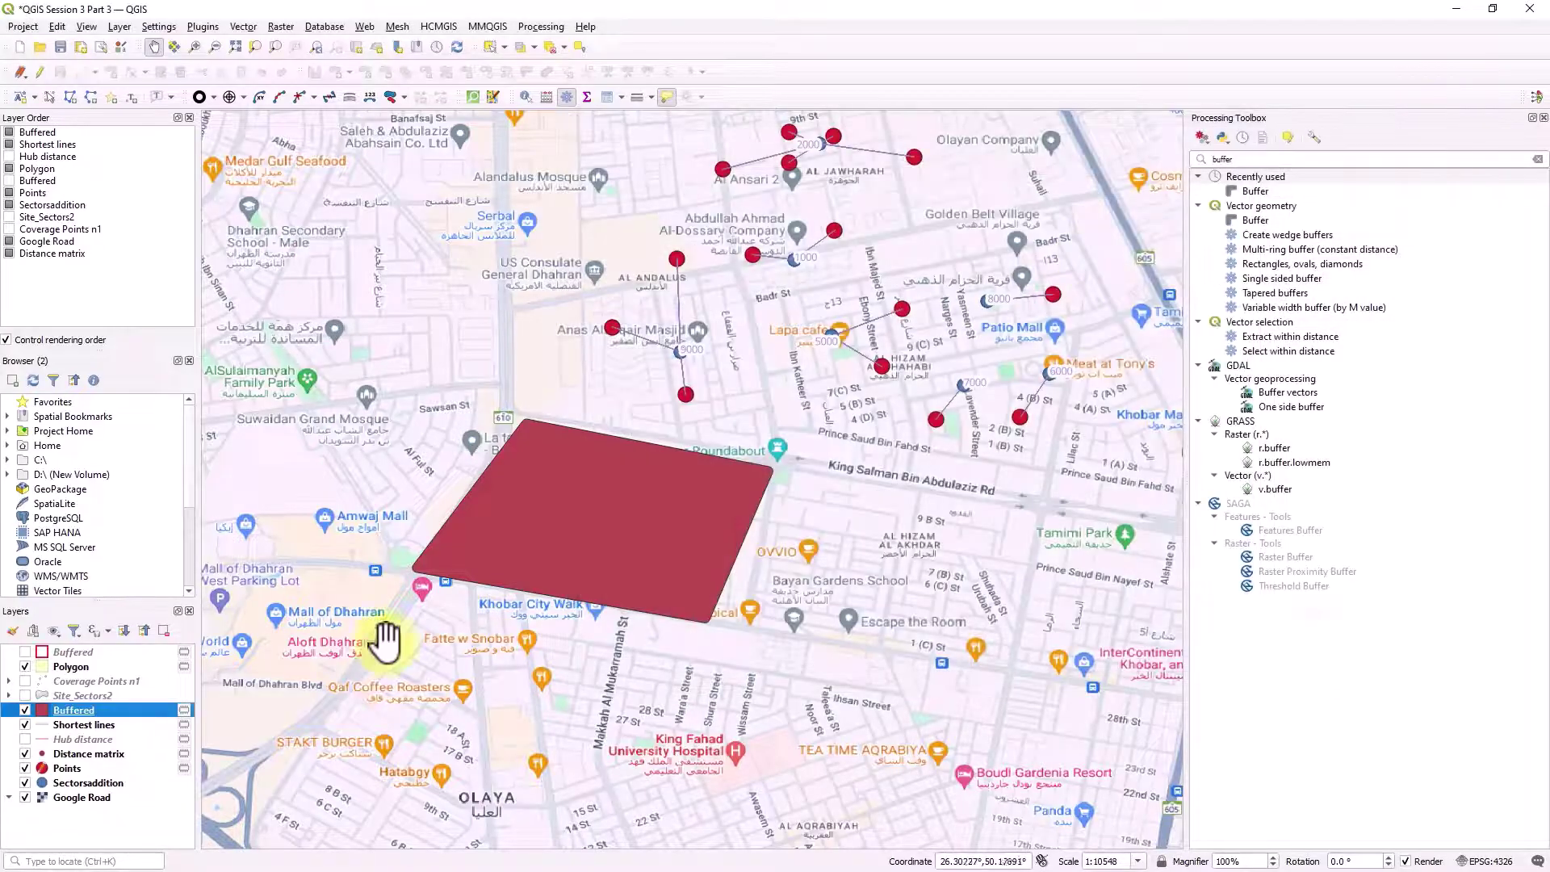
double_click(122, 710)
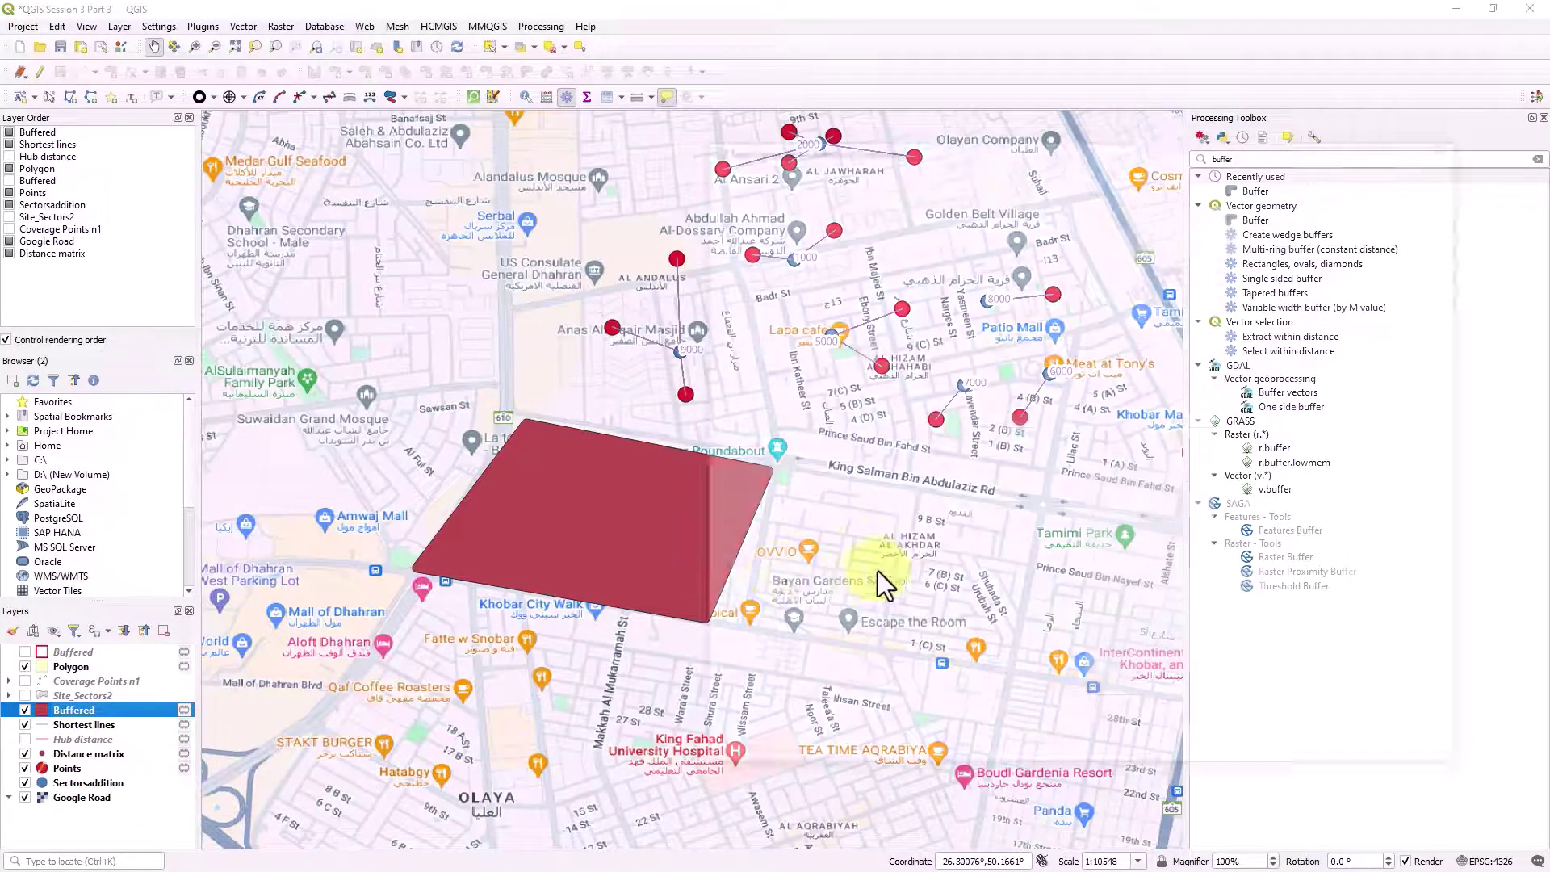
click(1108, 209)
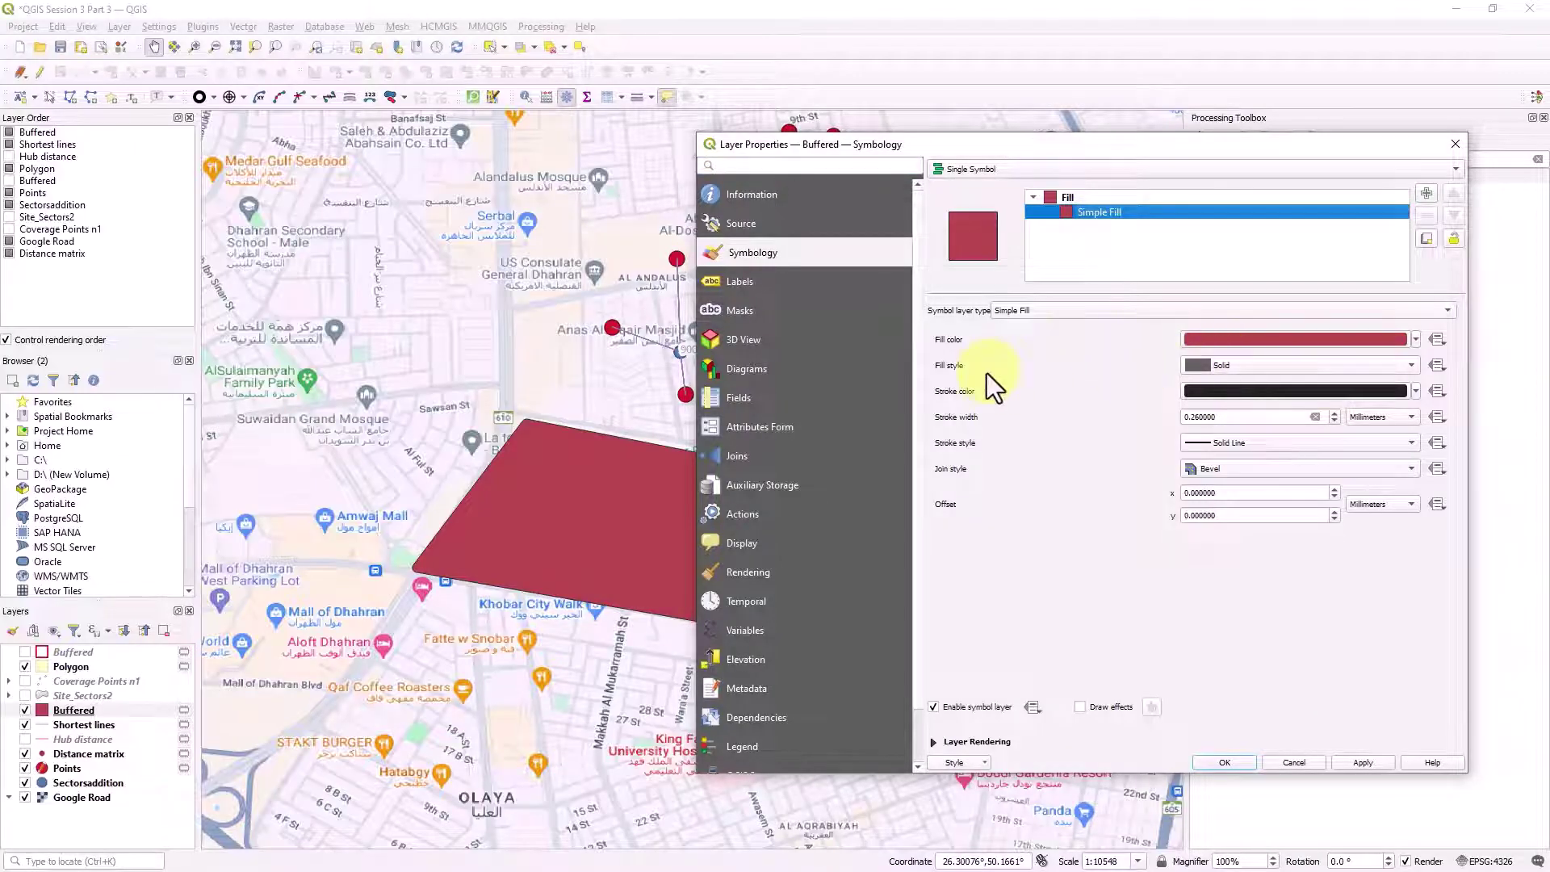
click(1221, 368)
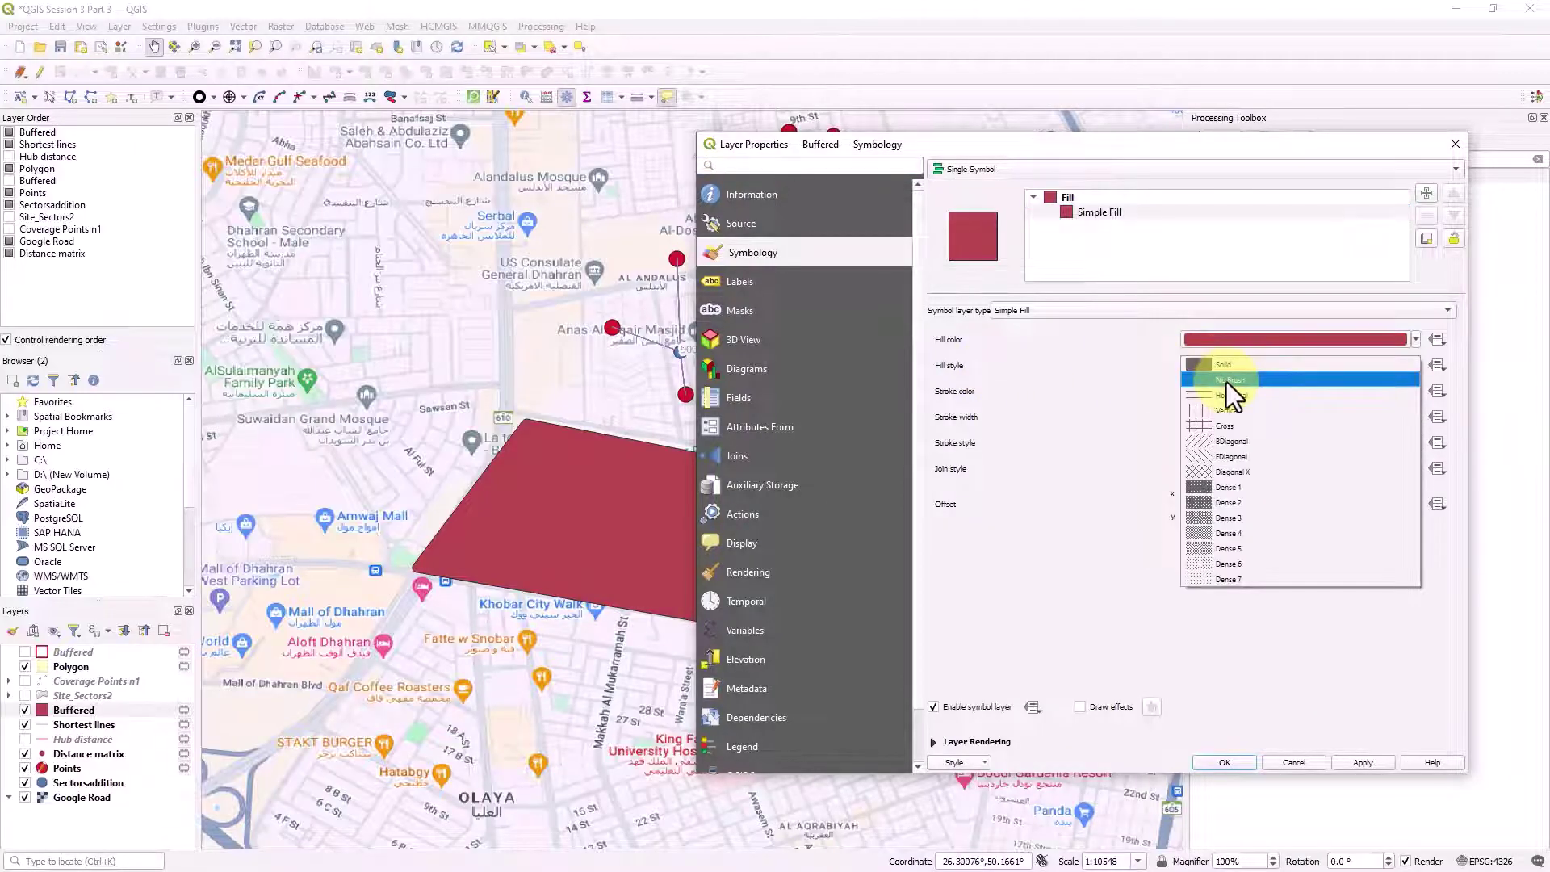
click(1228, 381)
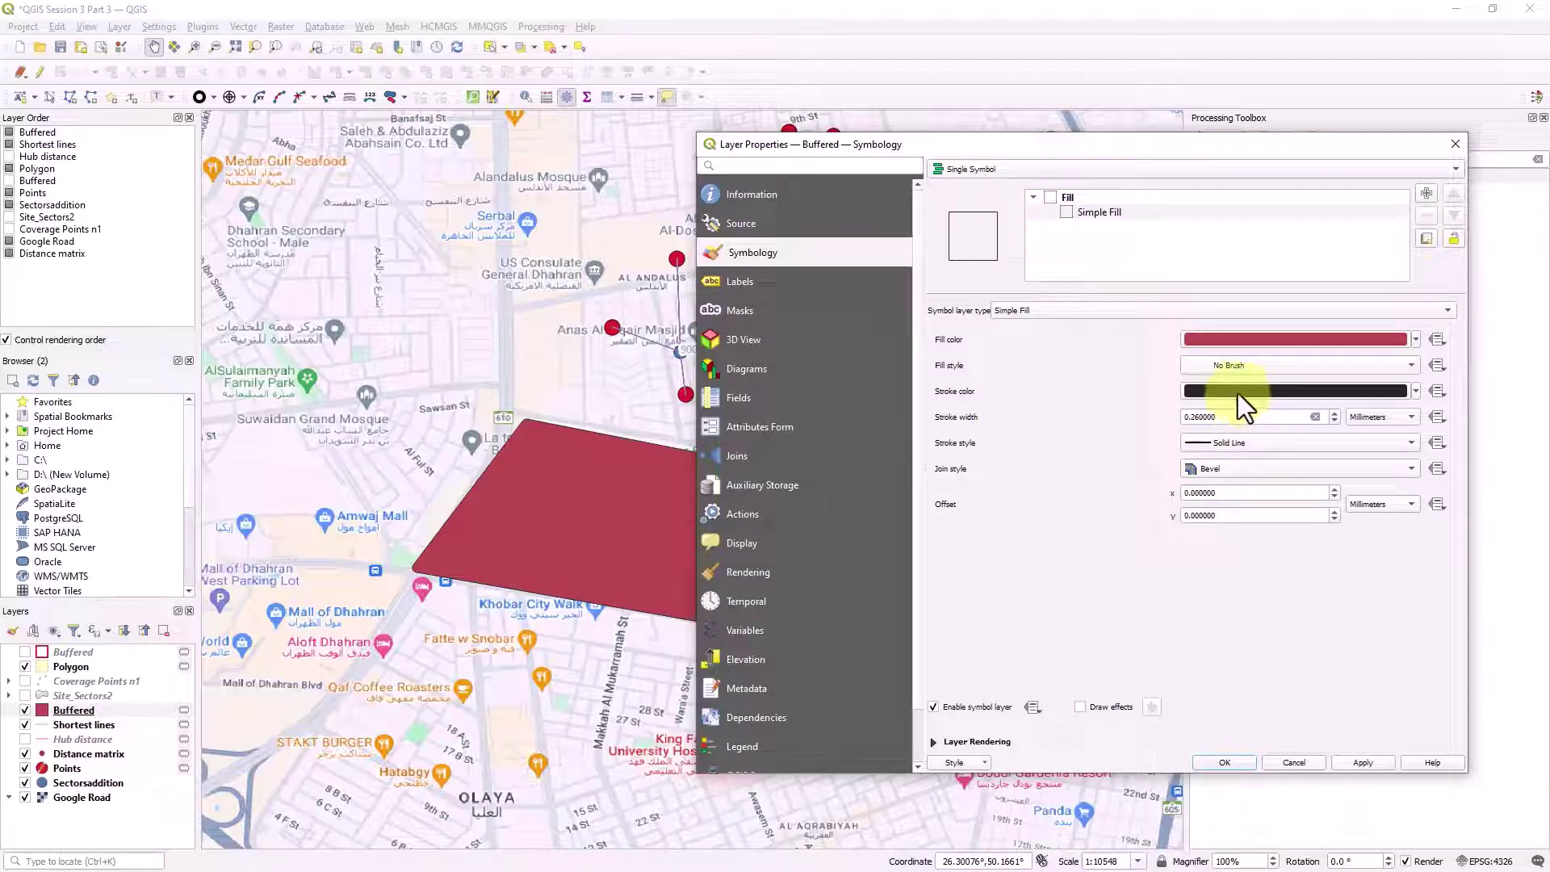
click(1335, 414)
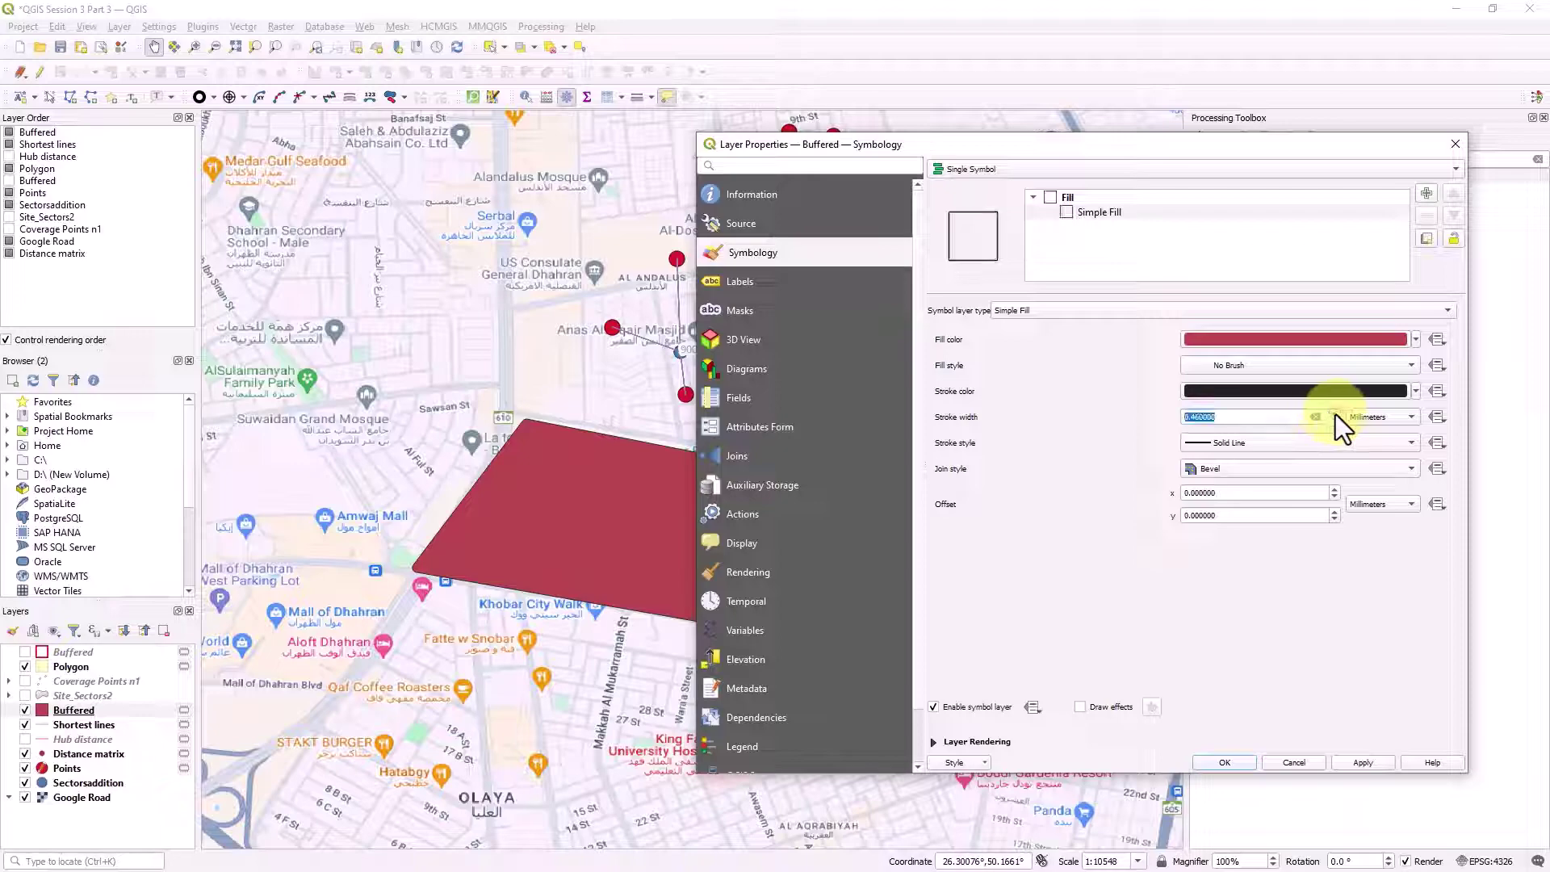
click(1335, 414)
click(1336, 414)
click(1335, 415)
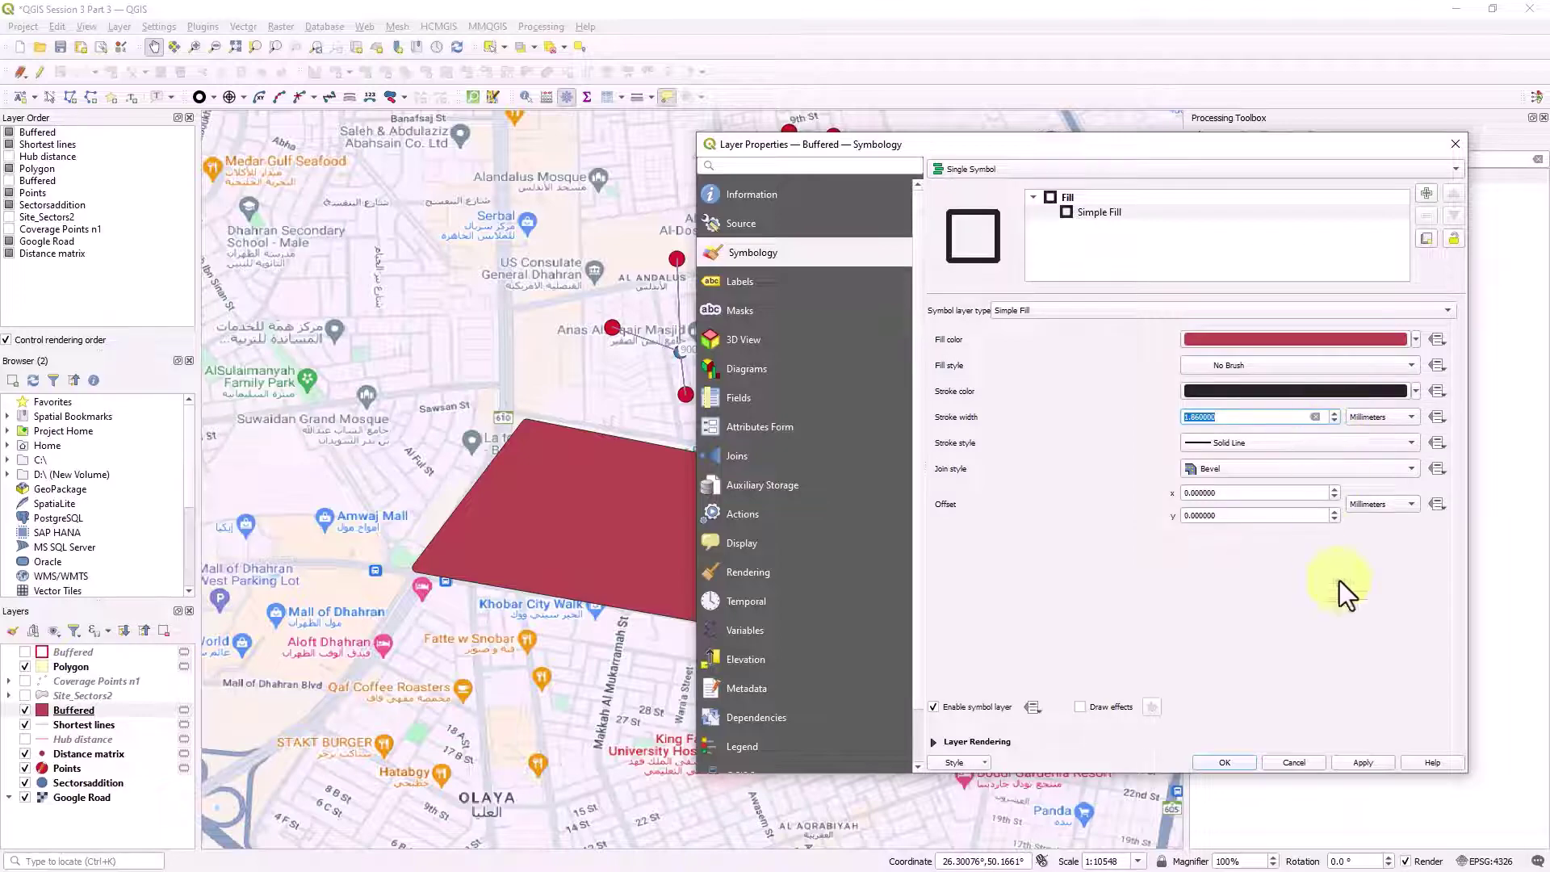
click(1364, 764)
click(1207, 764)
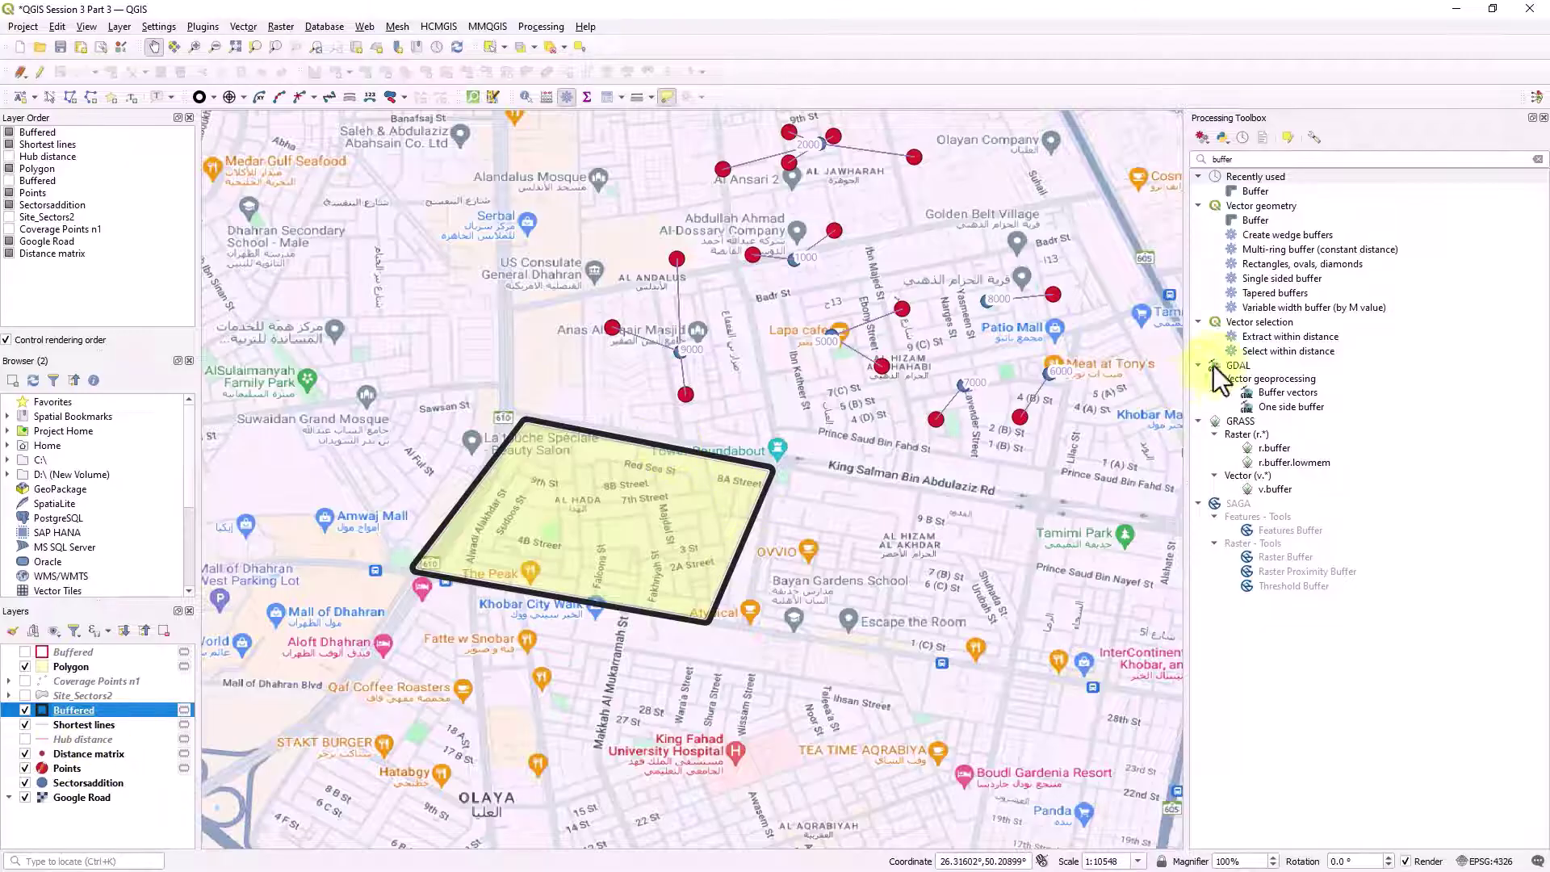
Buffer the Buffered layer with distance 0.003 and 10 segments.
double_click(1256, 191)
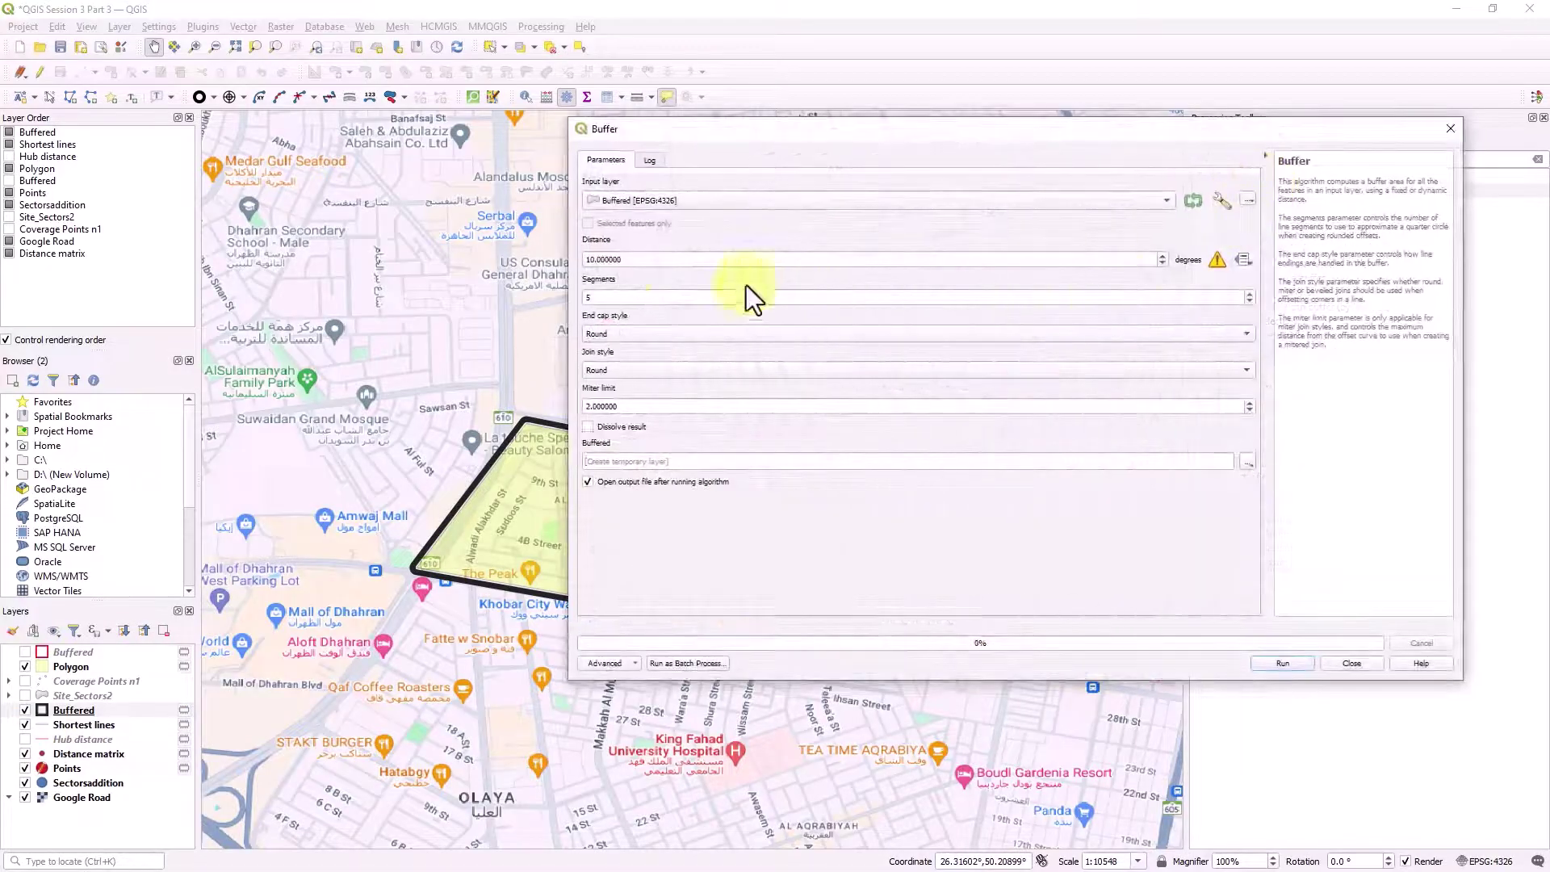
double_click(676, 259)
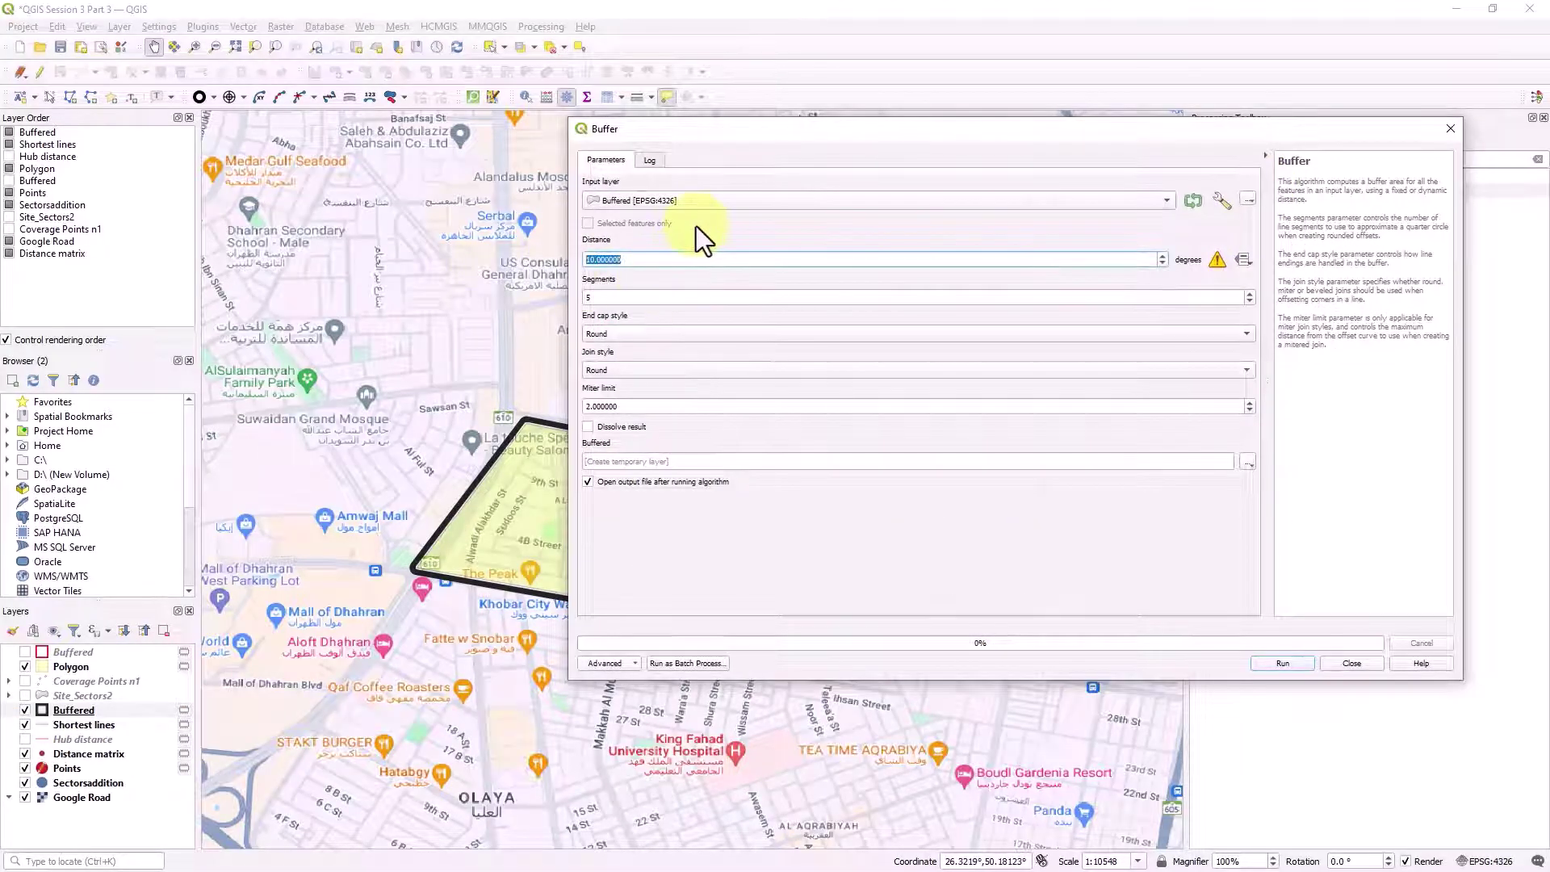
text(0.003)
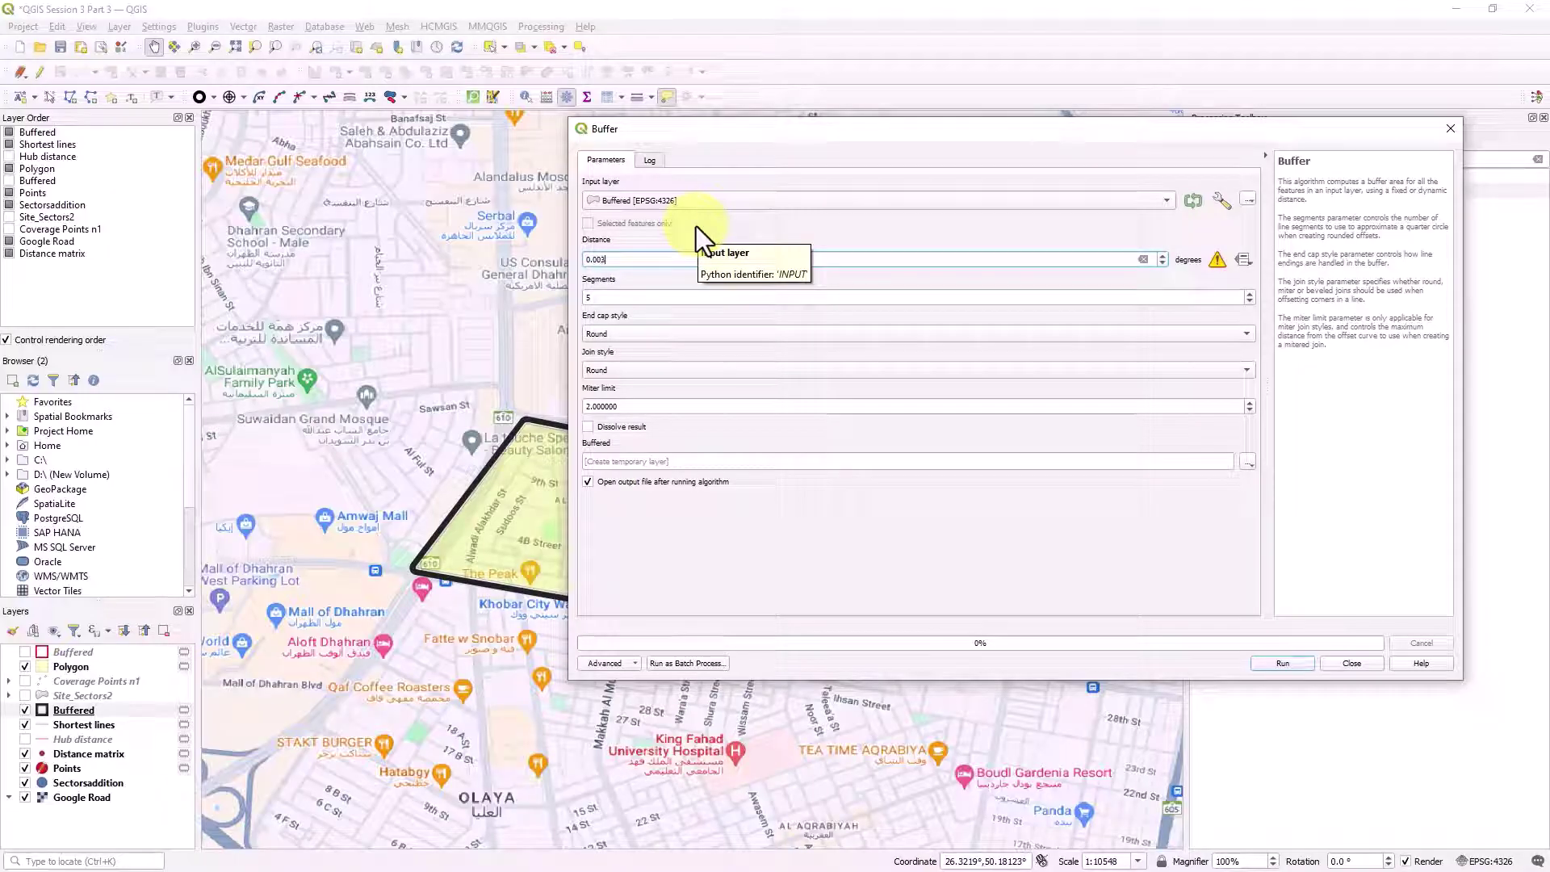
click(573, 299)
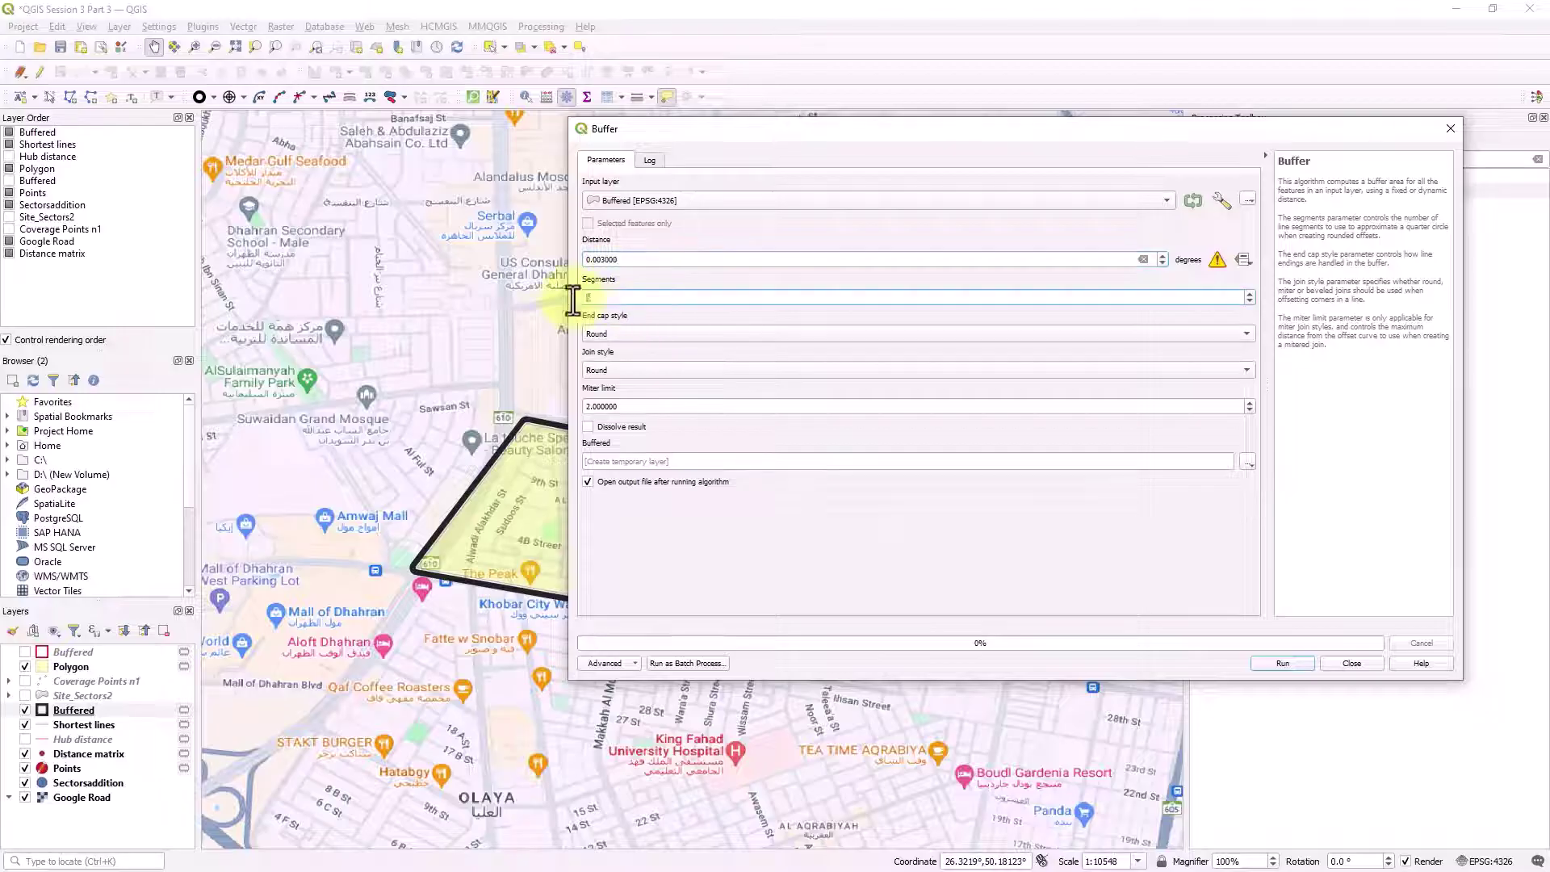
text(10)
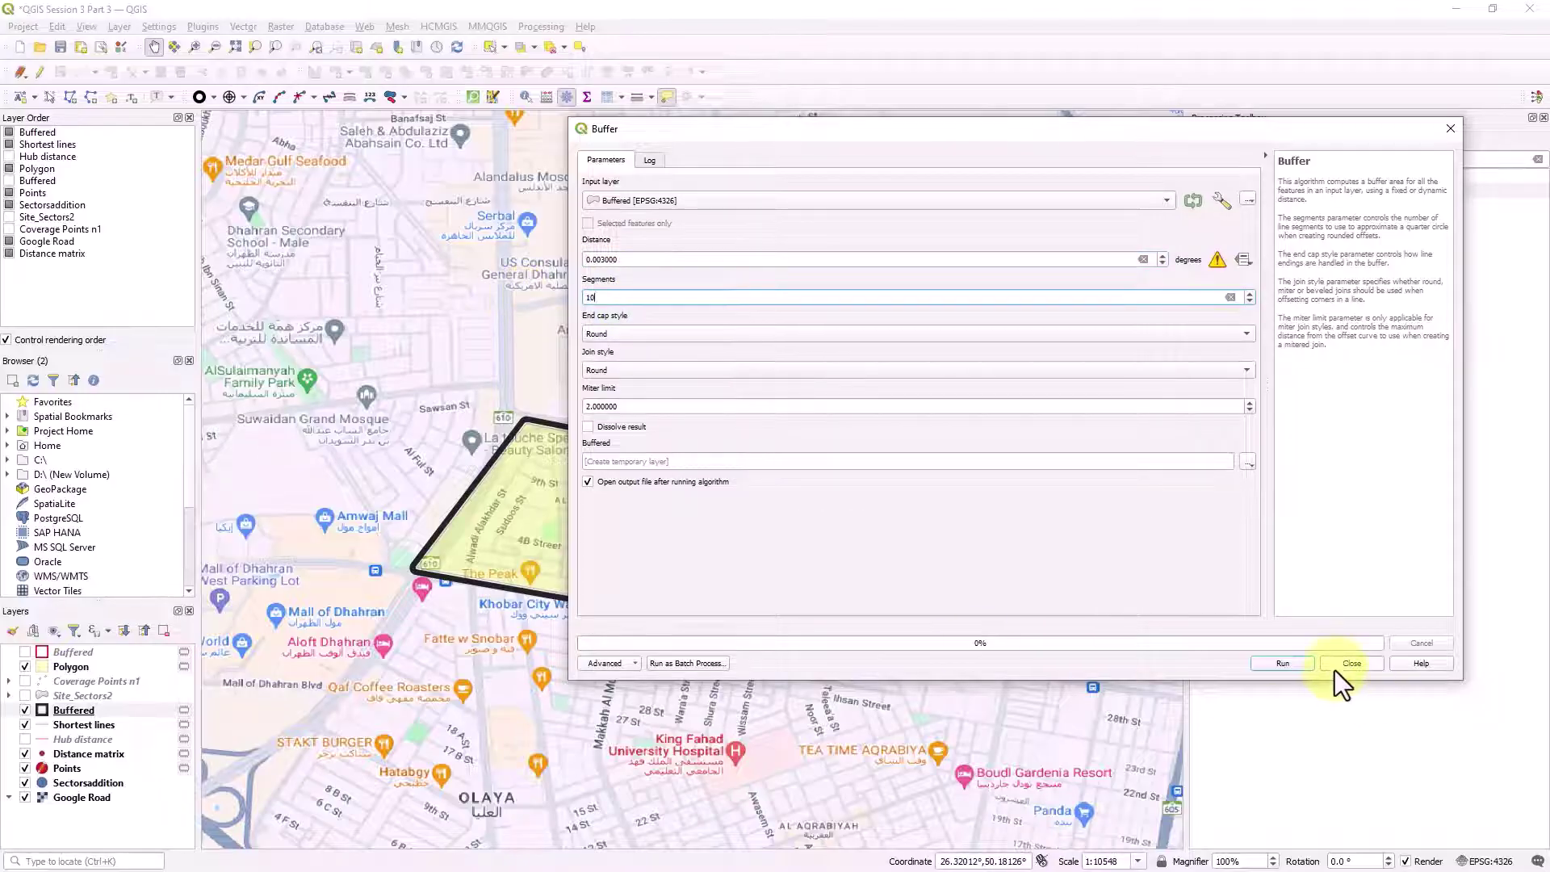
key(Return)
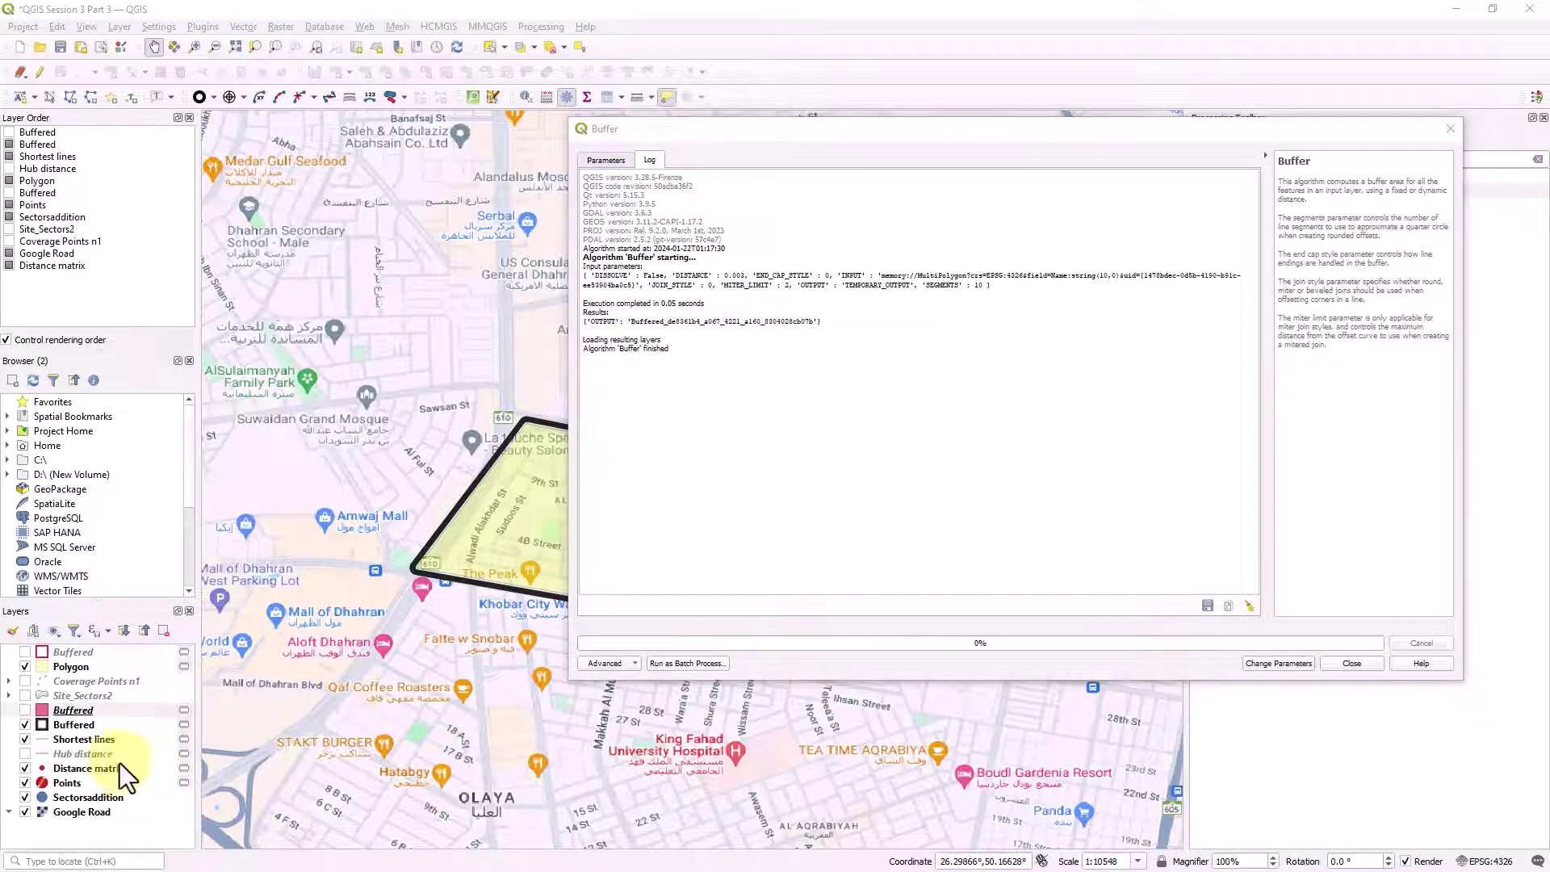
drag(1102, 136, 1342, 237)
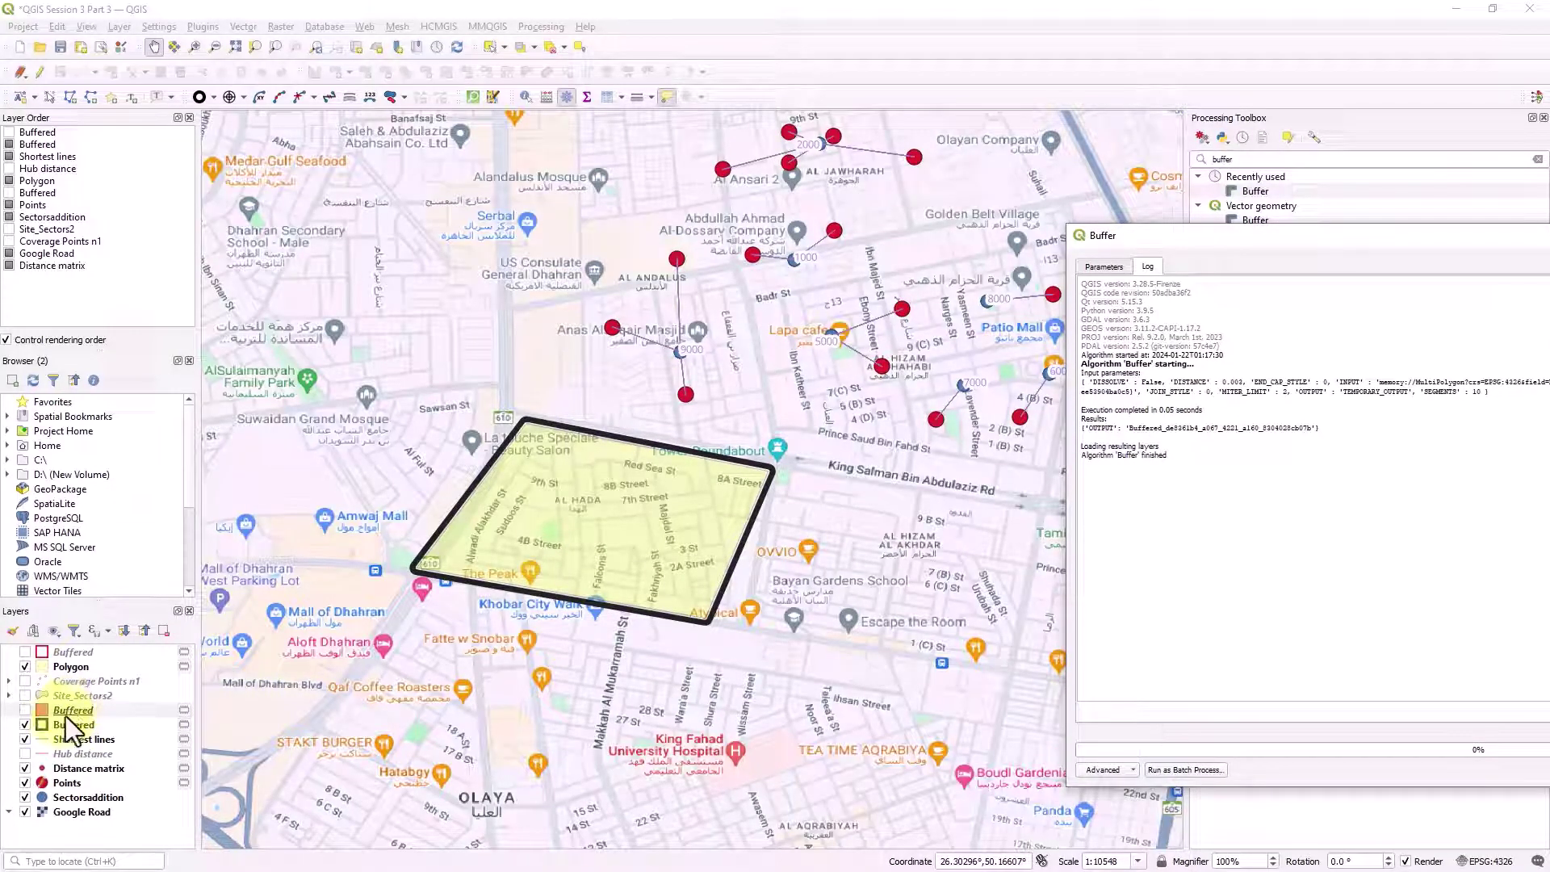
Rename the newest Buffered layer to Buffered1 and show the other Buffered layer.
click(84, 725)
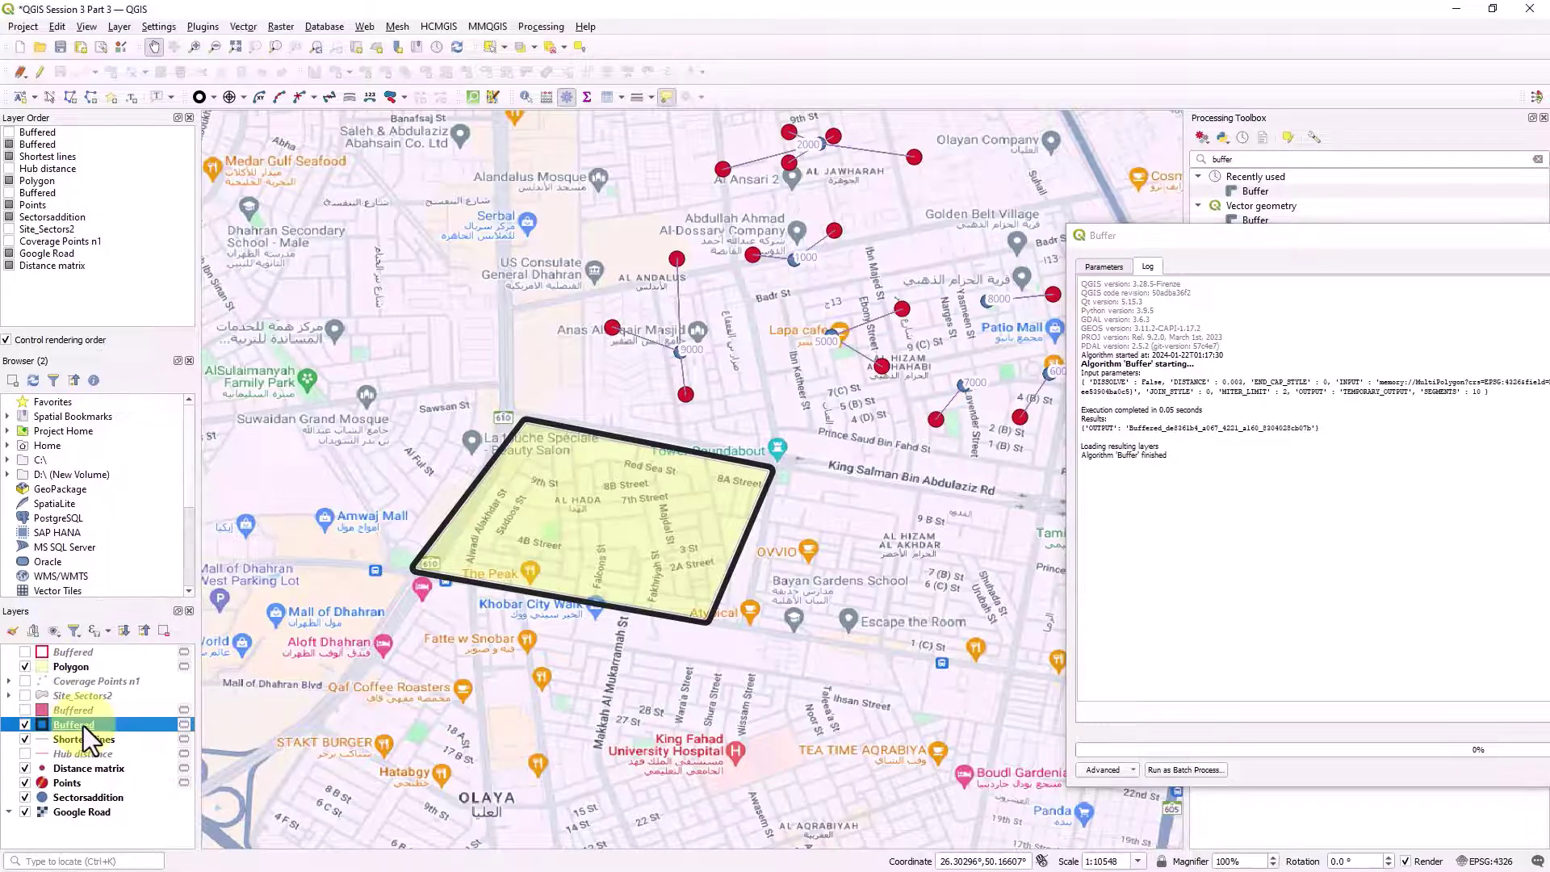
right_click(84, 725)
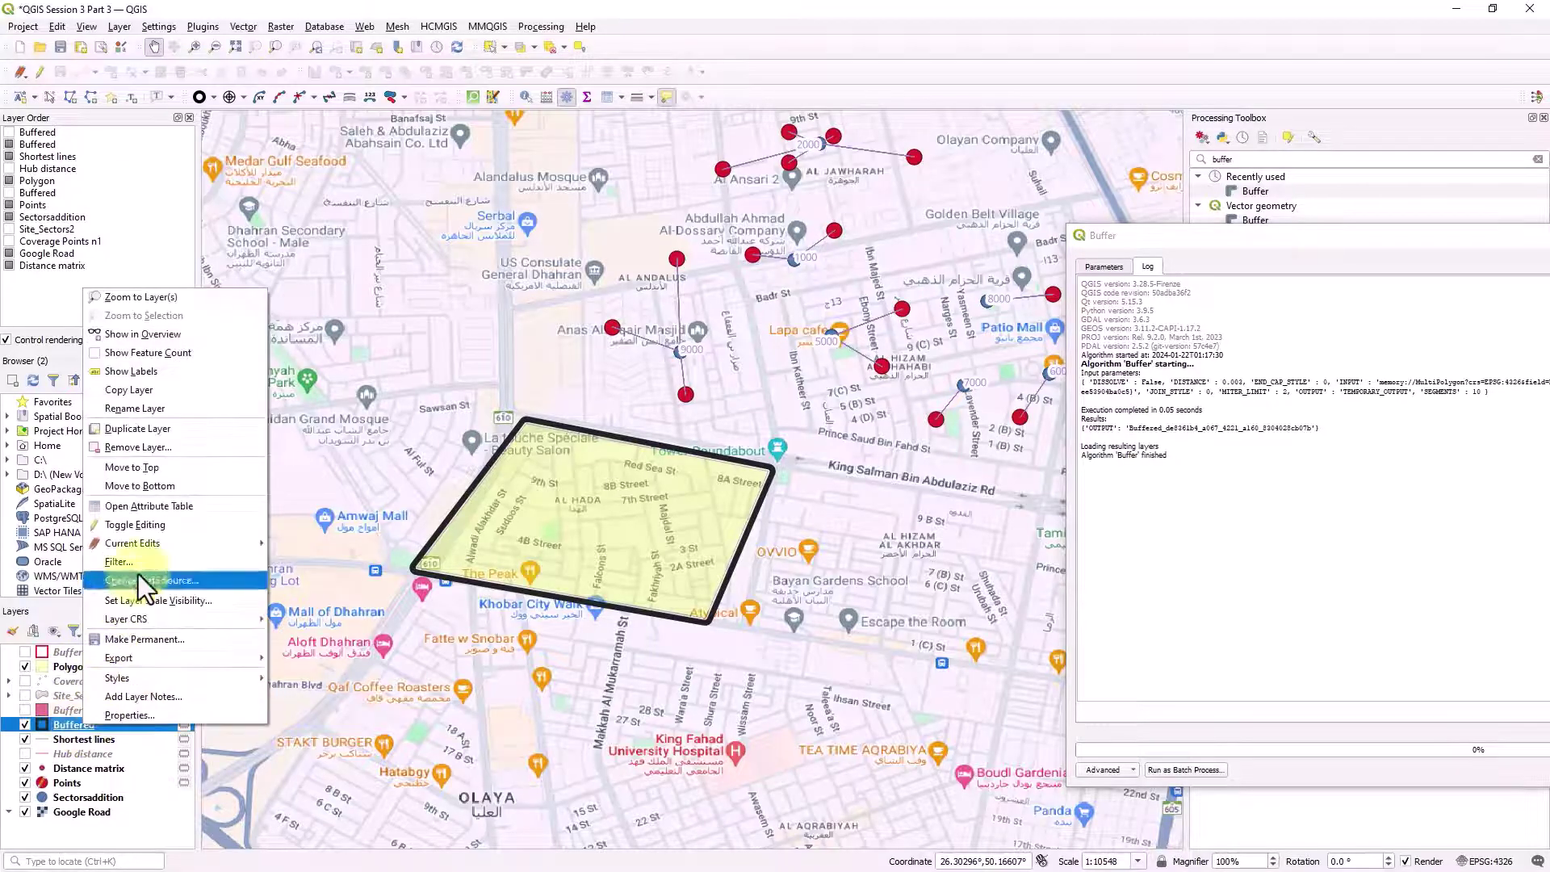
click(166, 407)
key(Return)
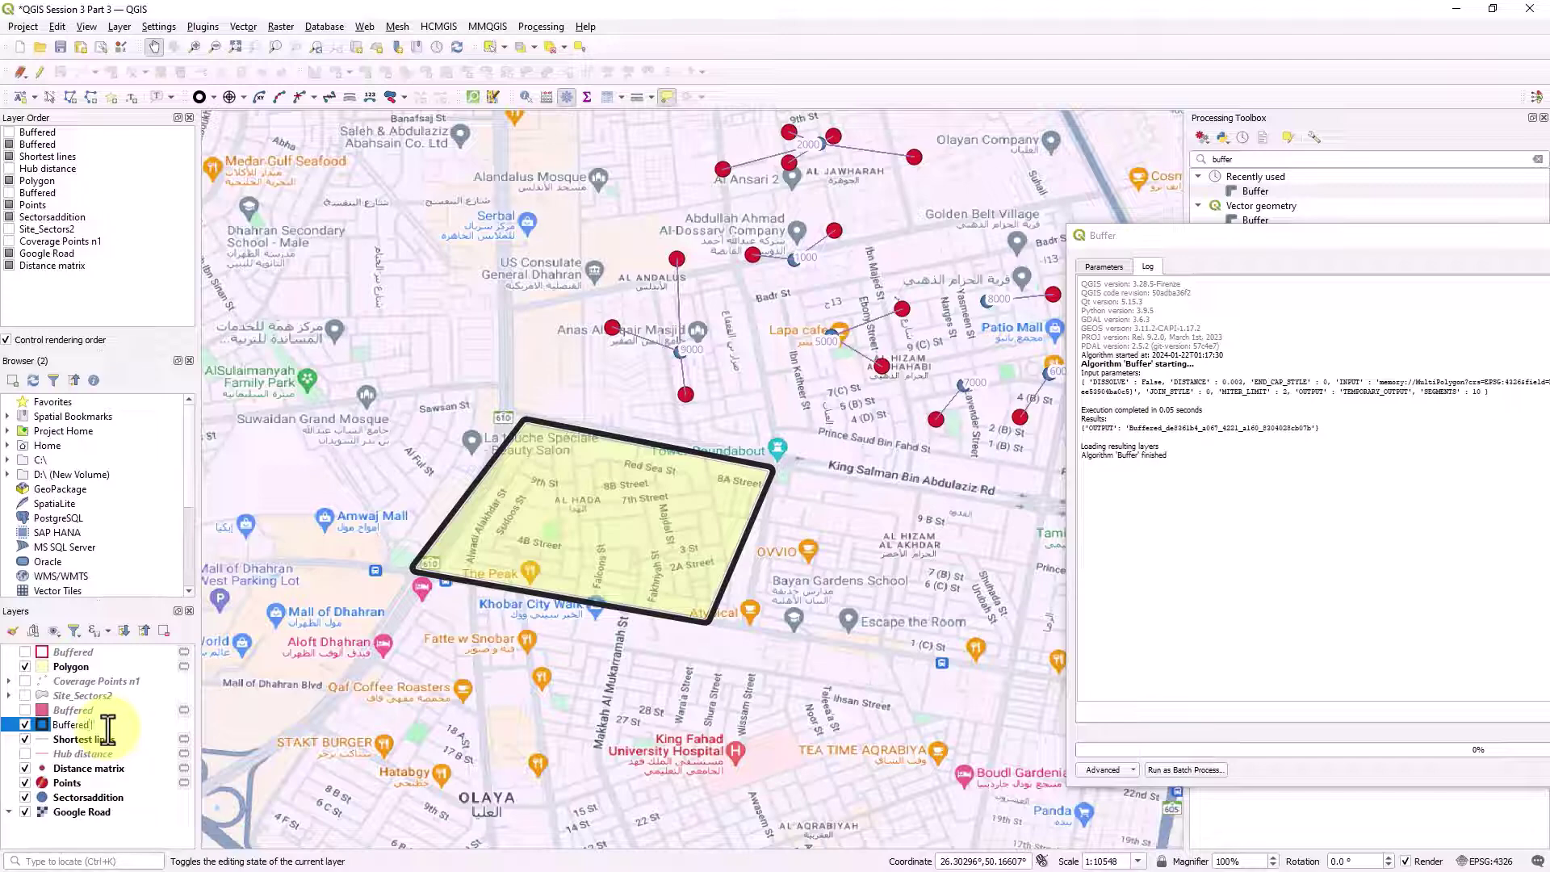
click(88, 710)
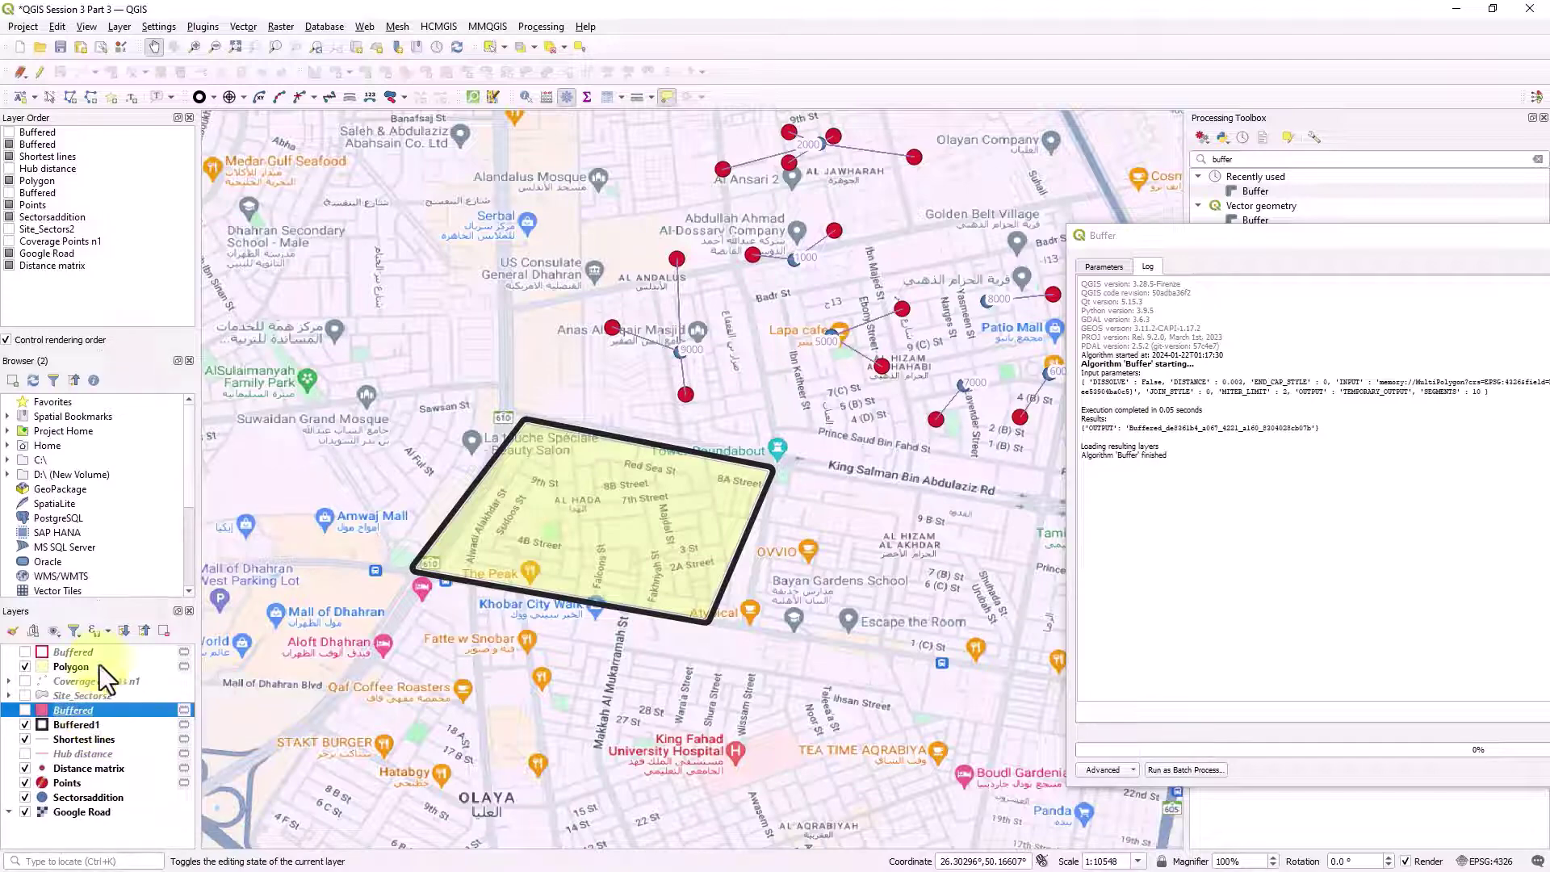
click(25, 710)
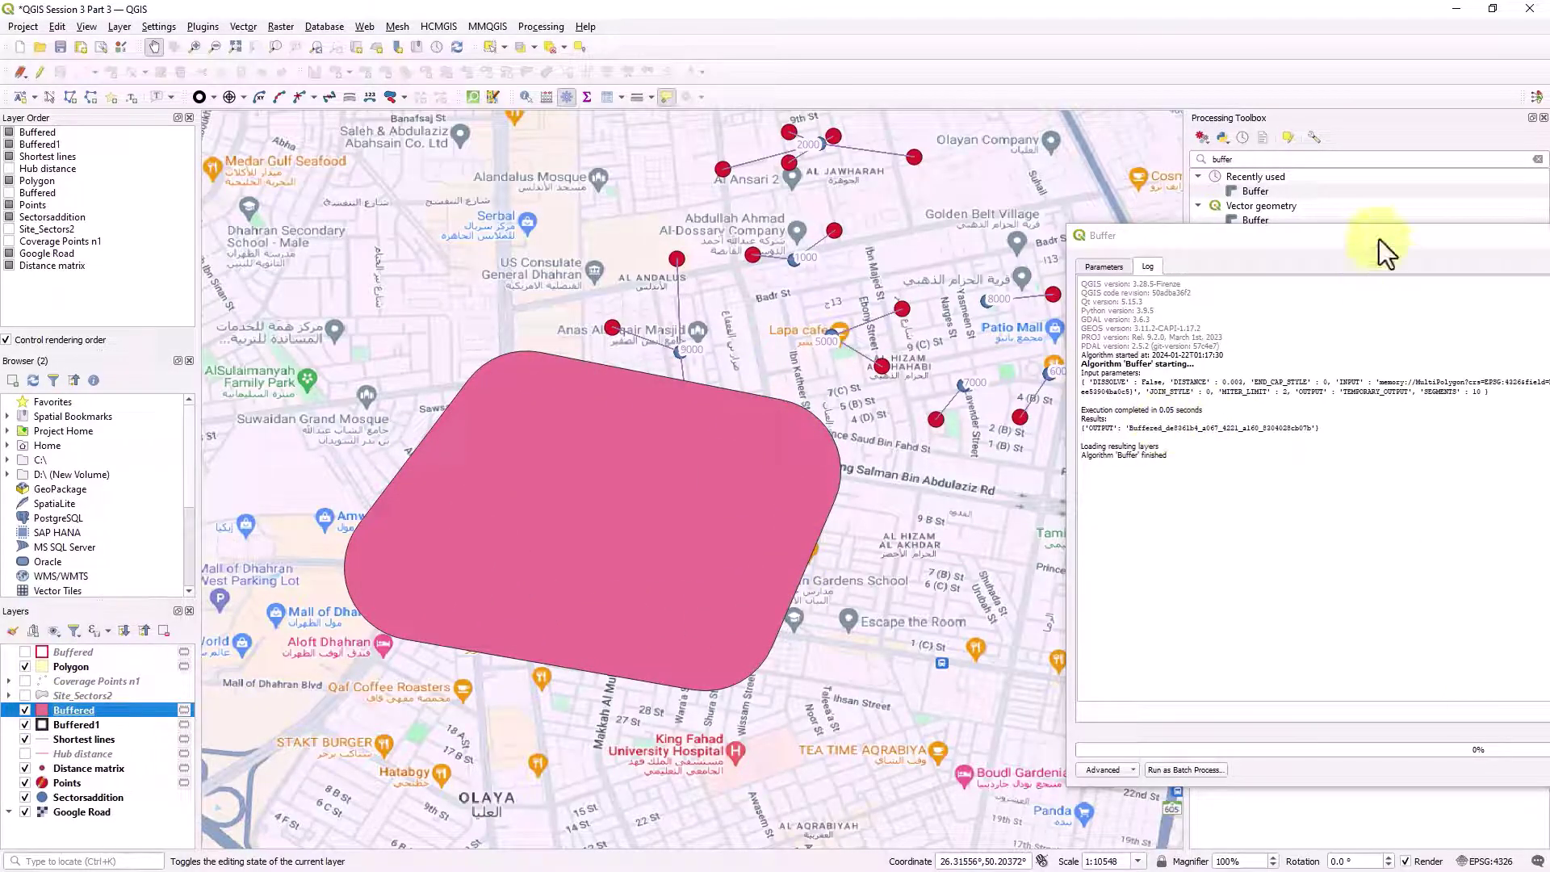
Enable 'Open output file after running', close the Buffer dialog, and hide the Buffered layer.
drag(1379, 239, 1155, 167)
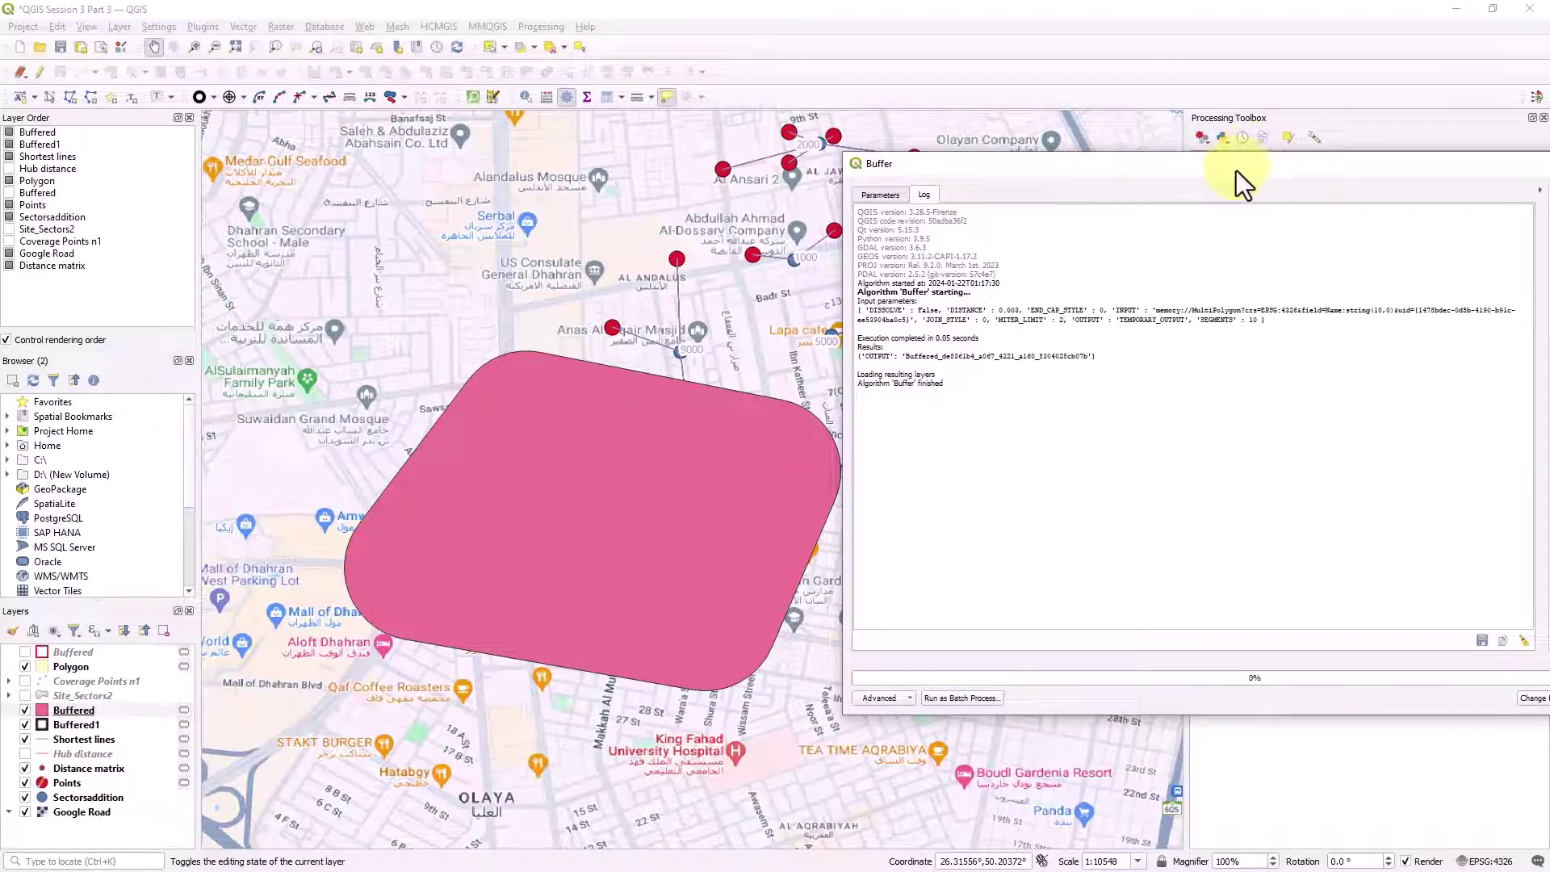
click(1384, 682)
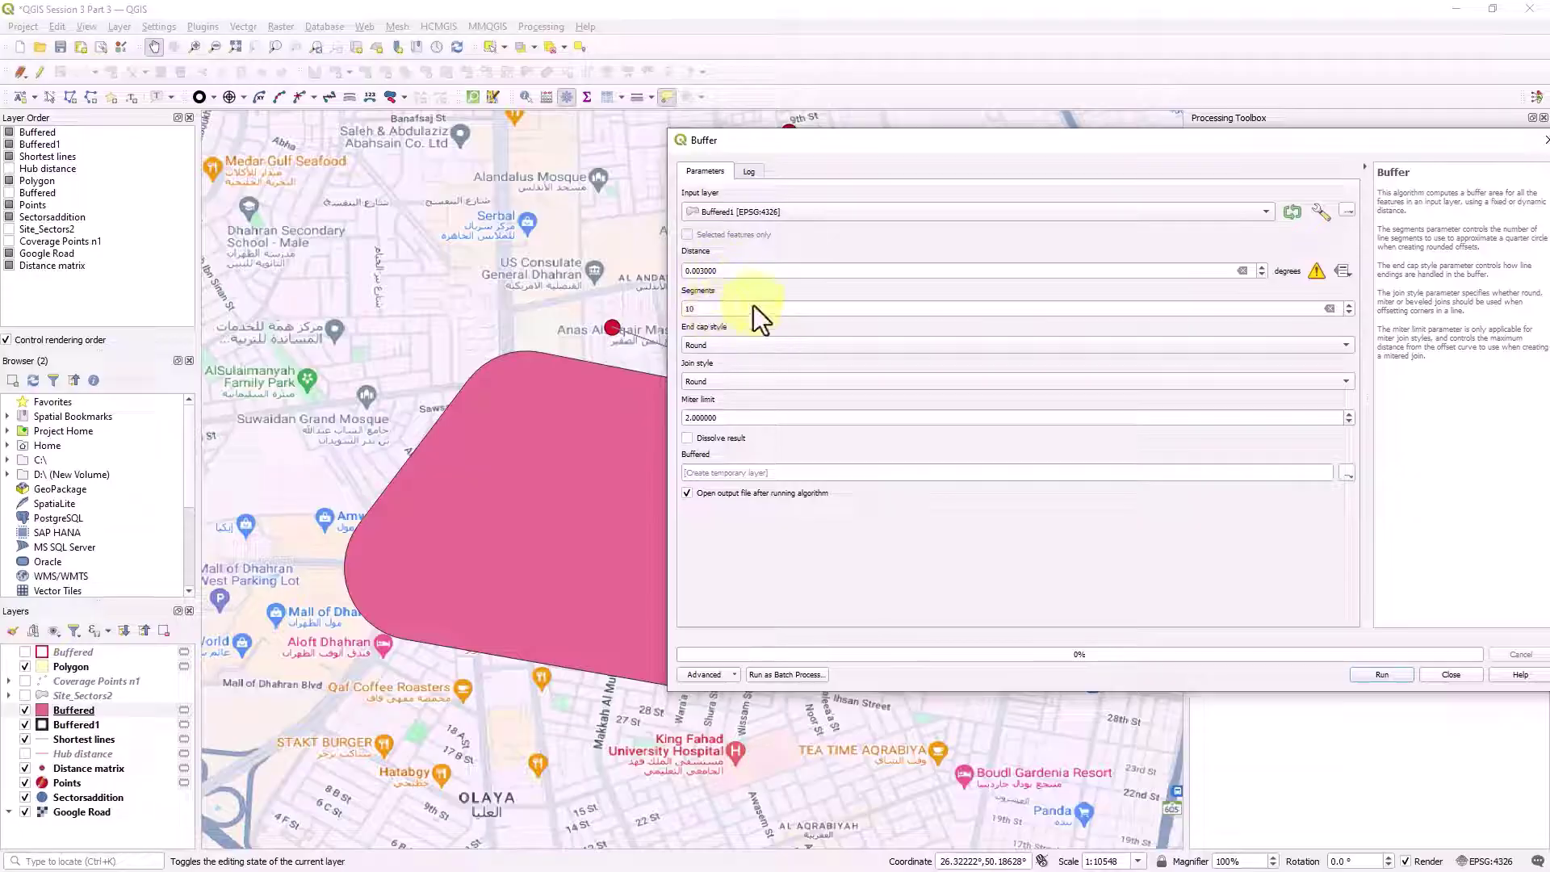
click(686, 491)
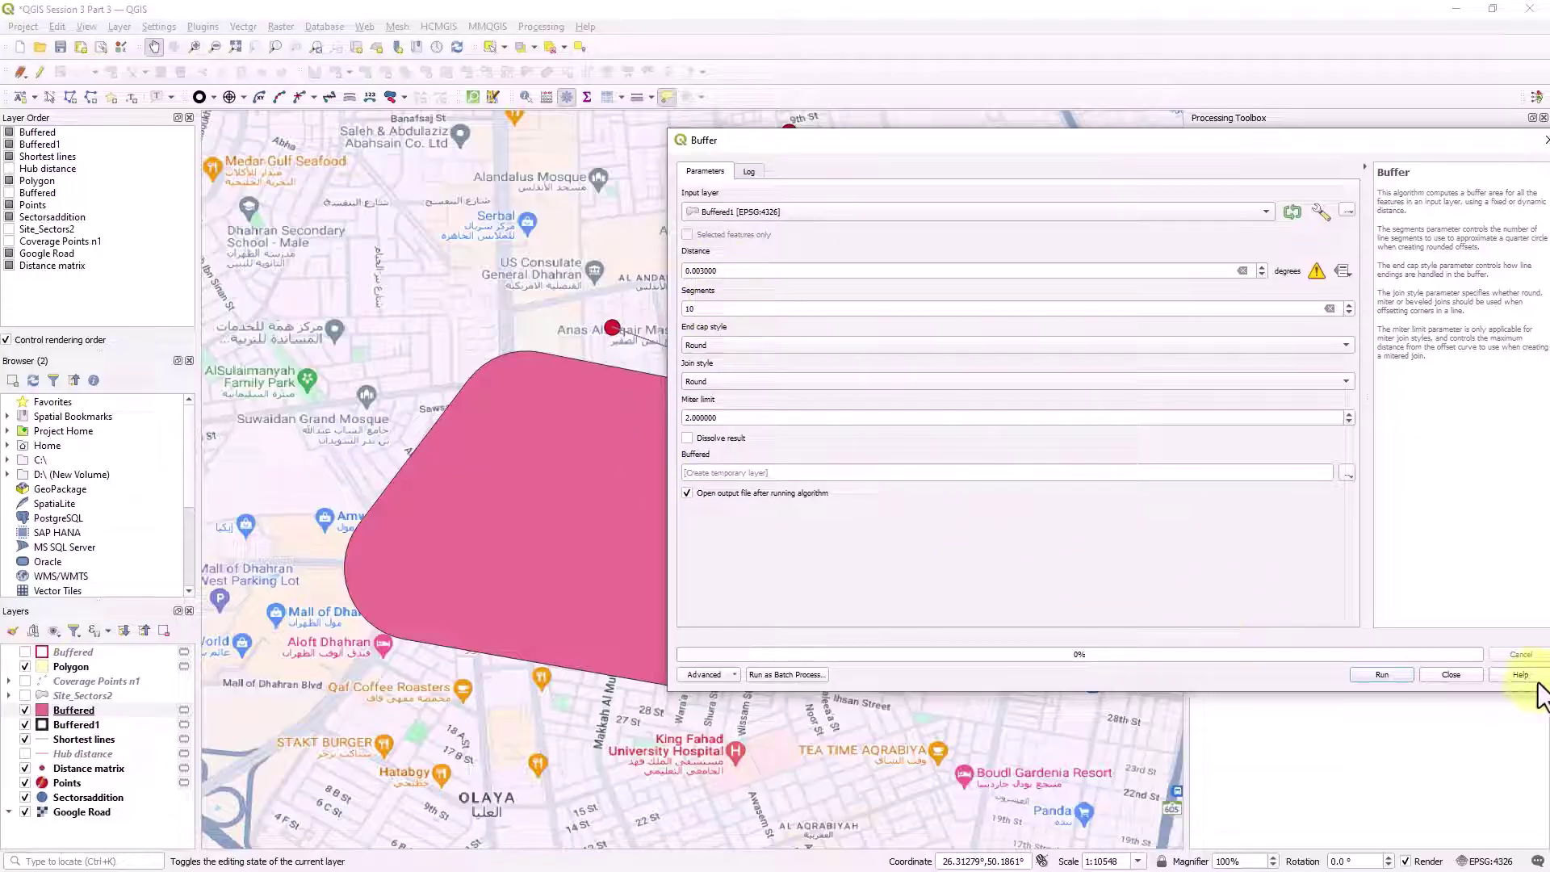
click(1447, 676)
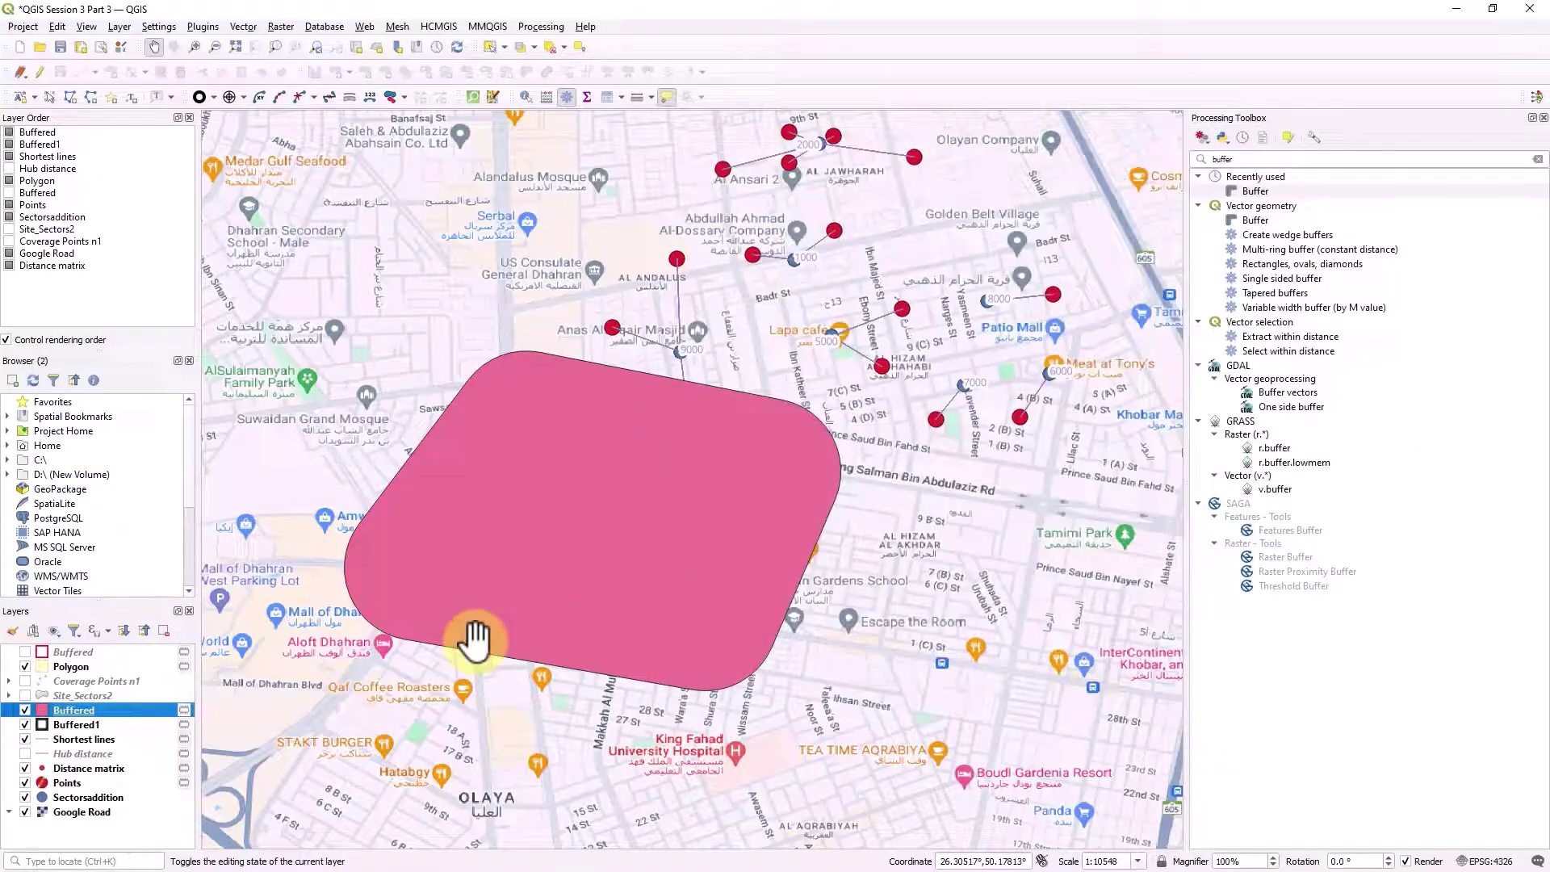
click(25, 711)
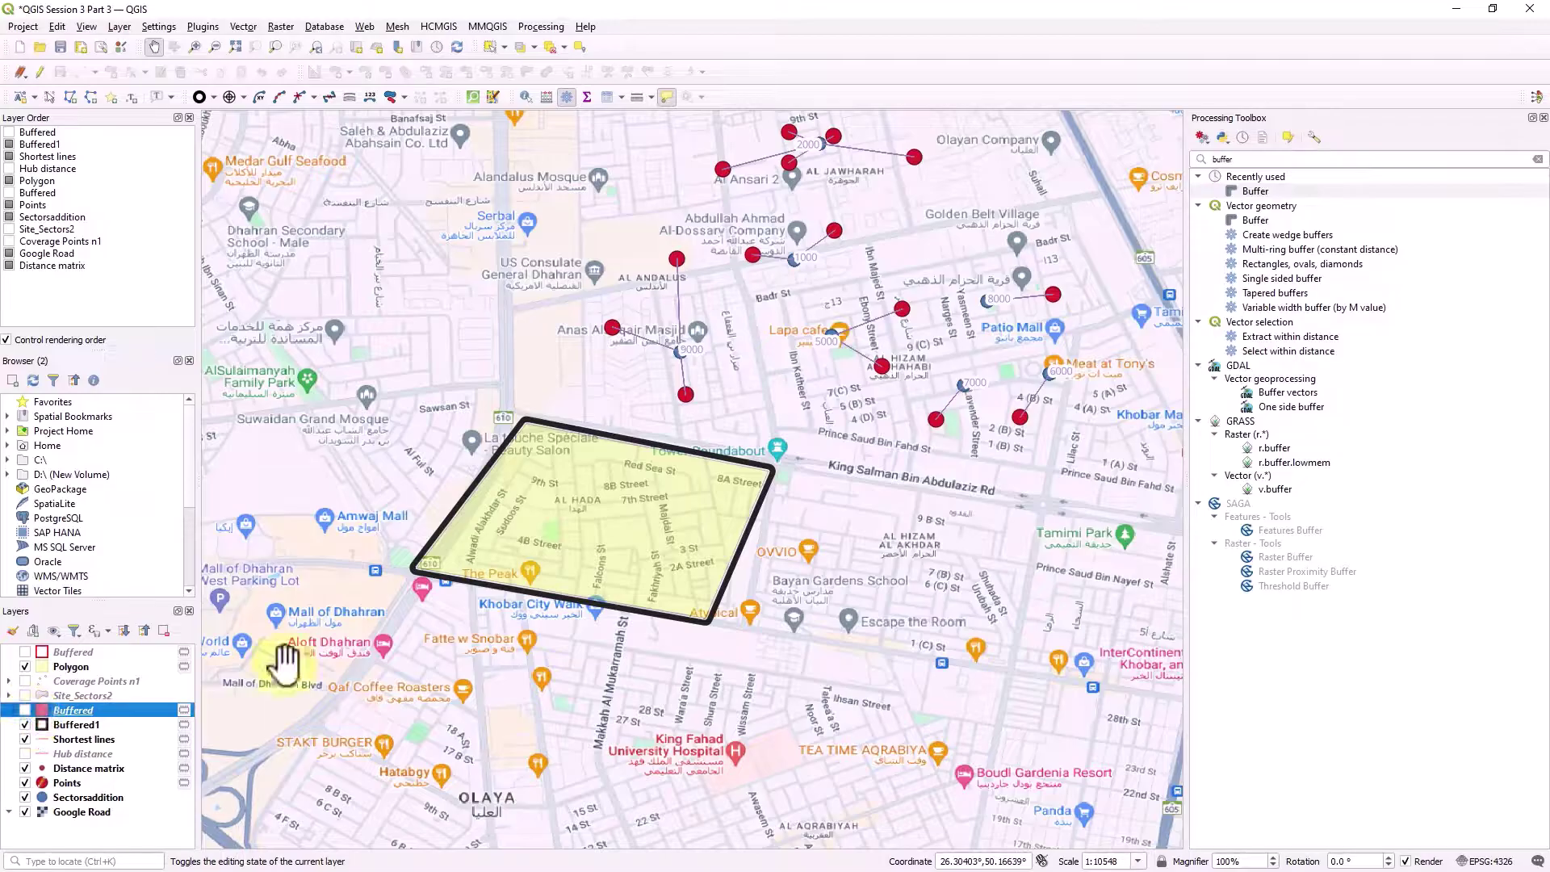
Zoom out, recentre the map, and search 'plot' in the Processing Toolbox.
scroll(469, 610, down, 1)
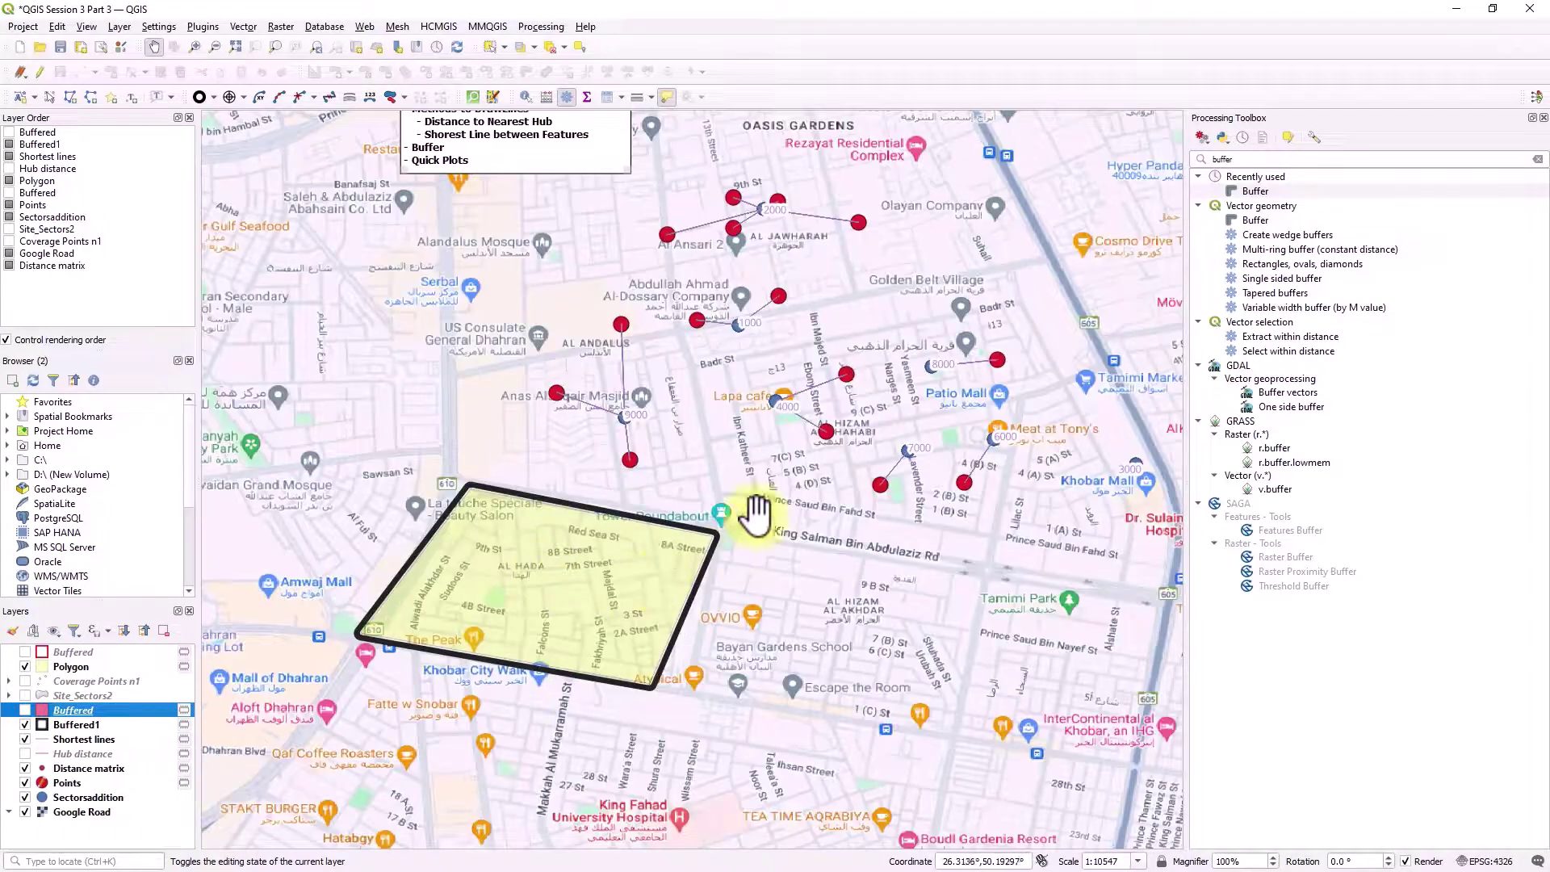
drag(751, 512, 783, 558)
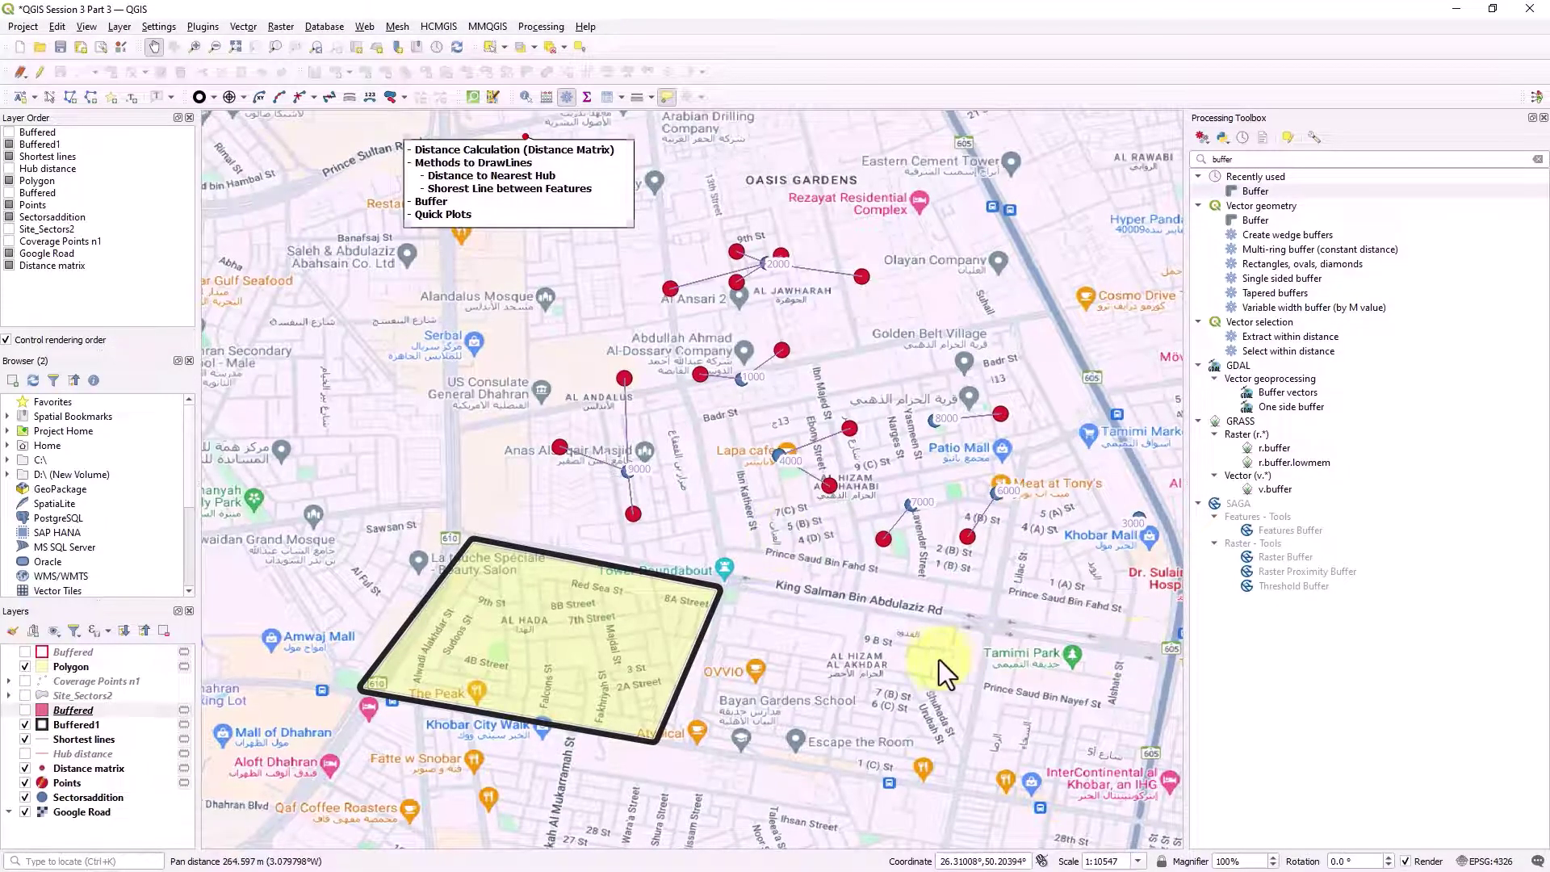
double_click(1256, 161)
text(plot)
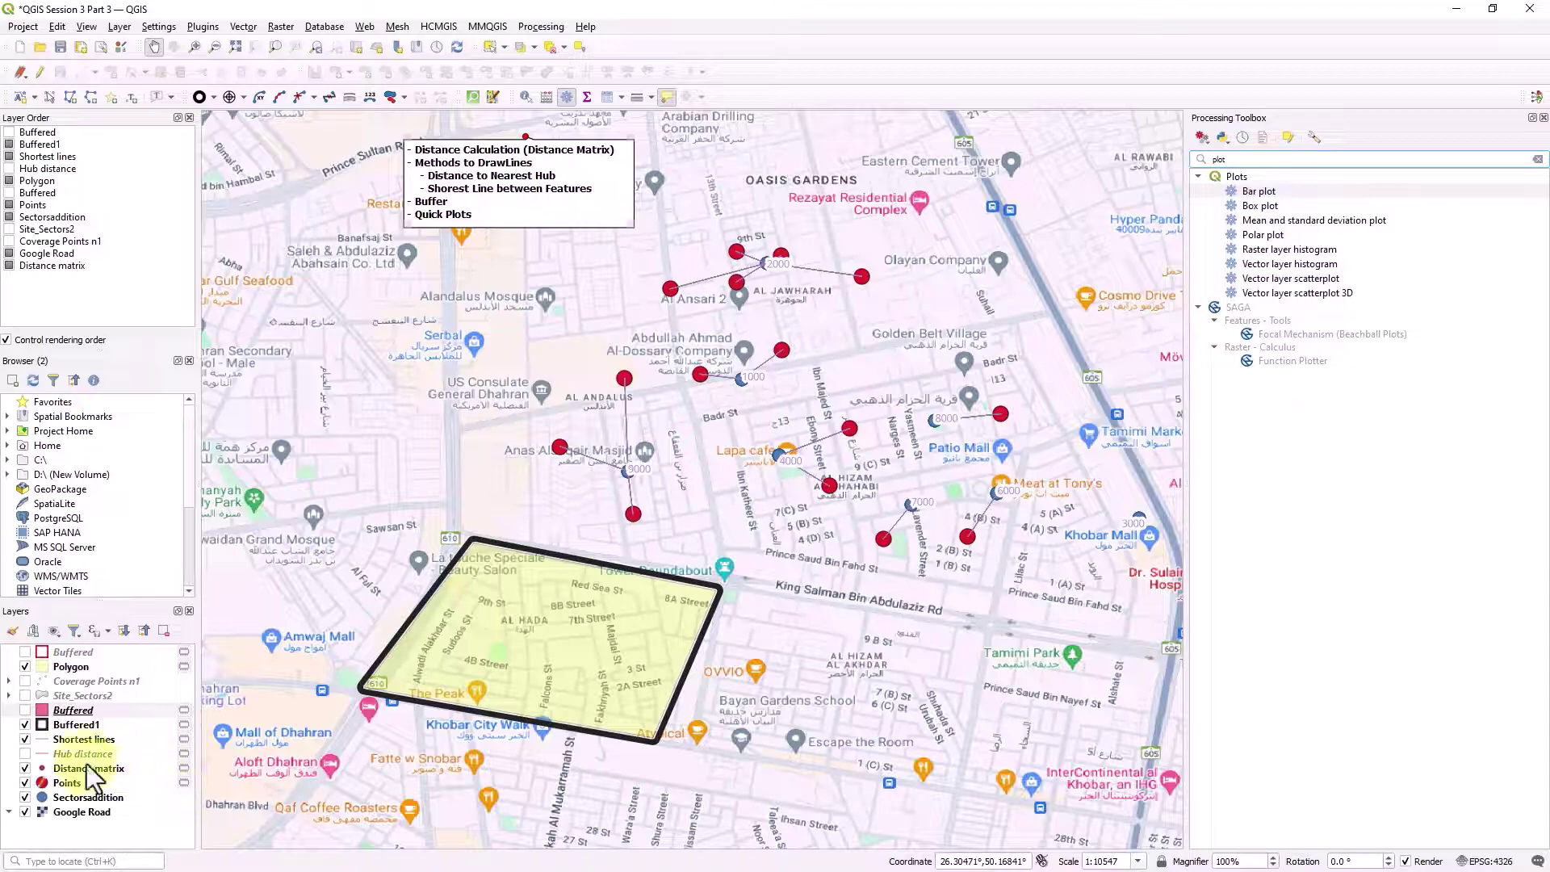
Tick Coverage Points n1 in the Layers panel so its points appear on the map.
click(104, 730)
click(37, 706)
click(25, 680)
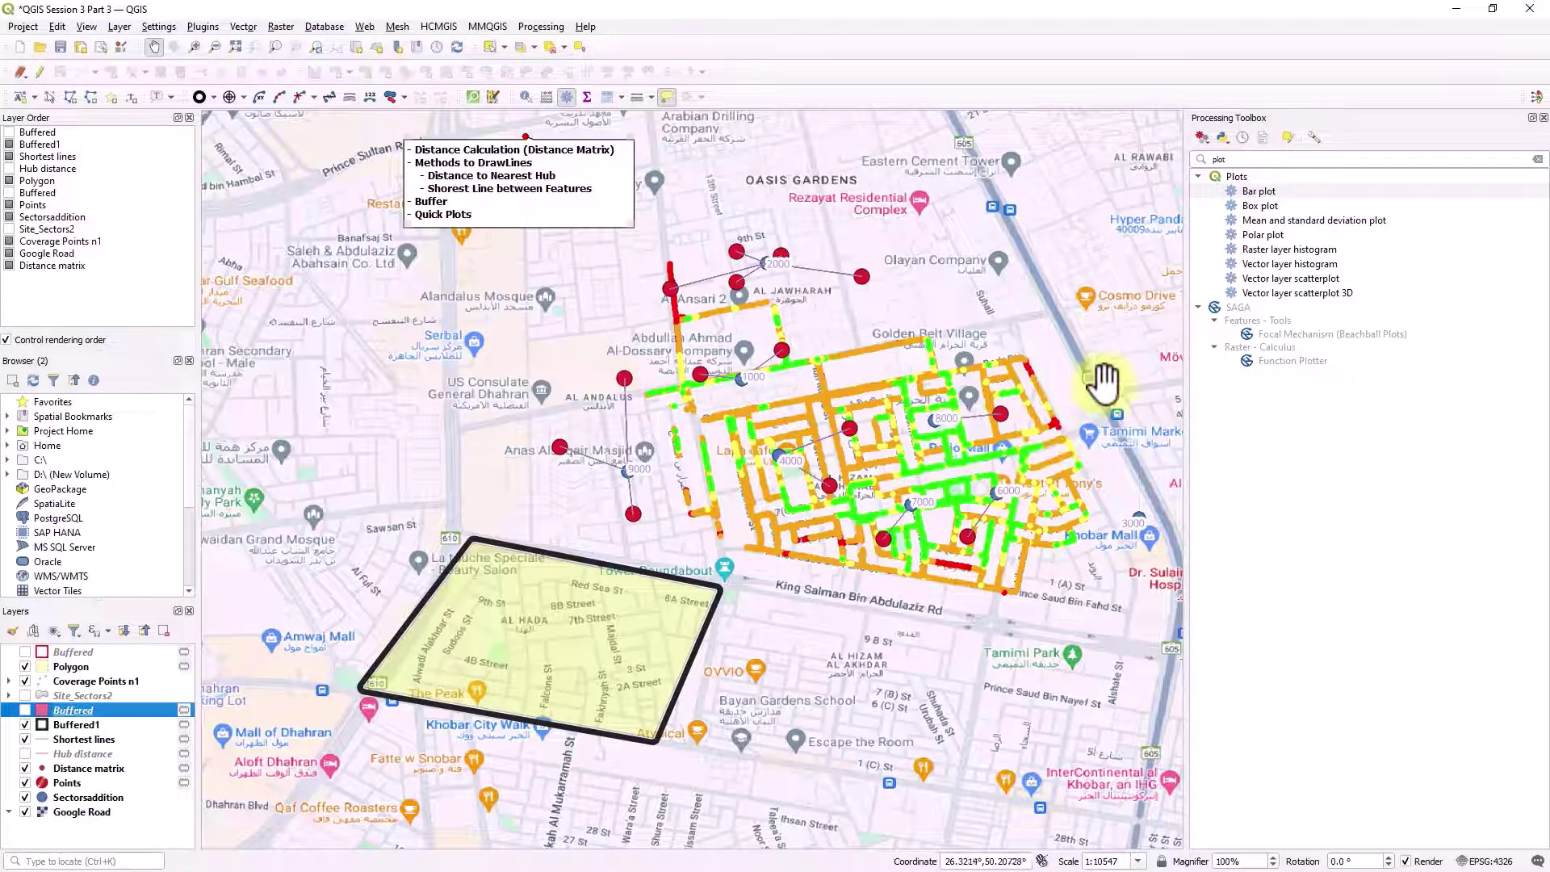
click(1246, 161)
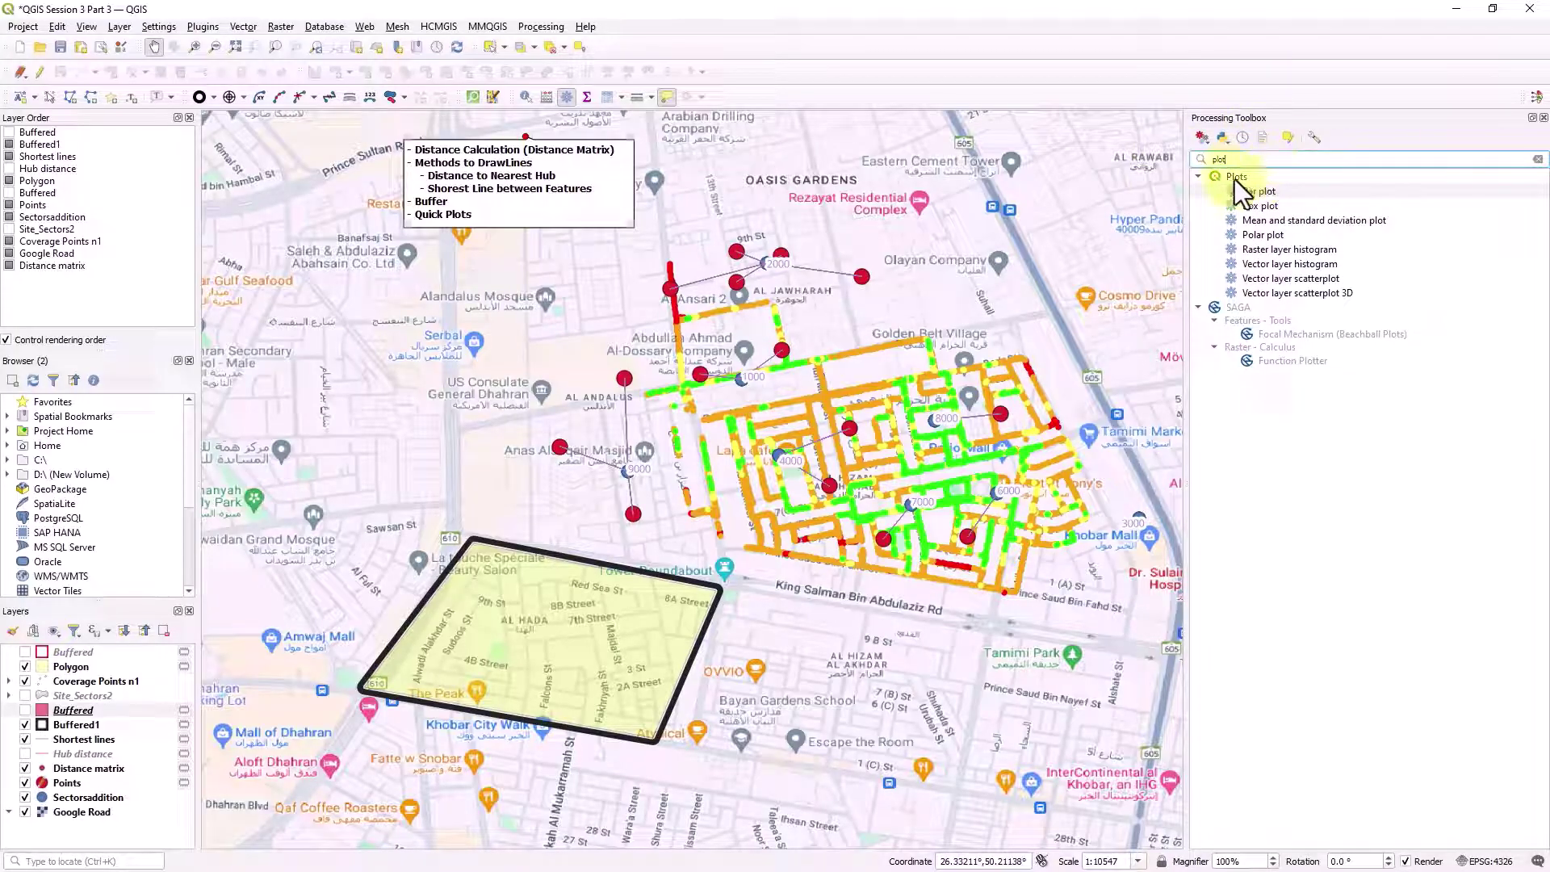
Run Vector layer histogram on Coverage Points n1's 1.2 NR Serving SS-RSRP_All Logs field with 5 bins.
double_click(1301, 264)
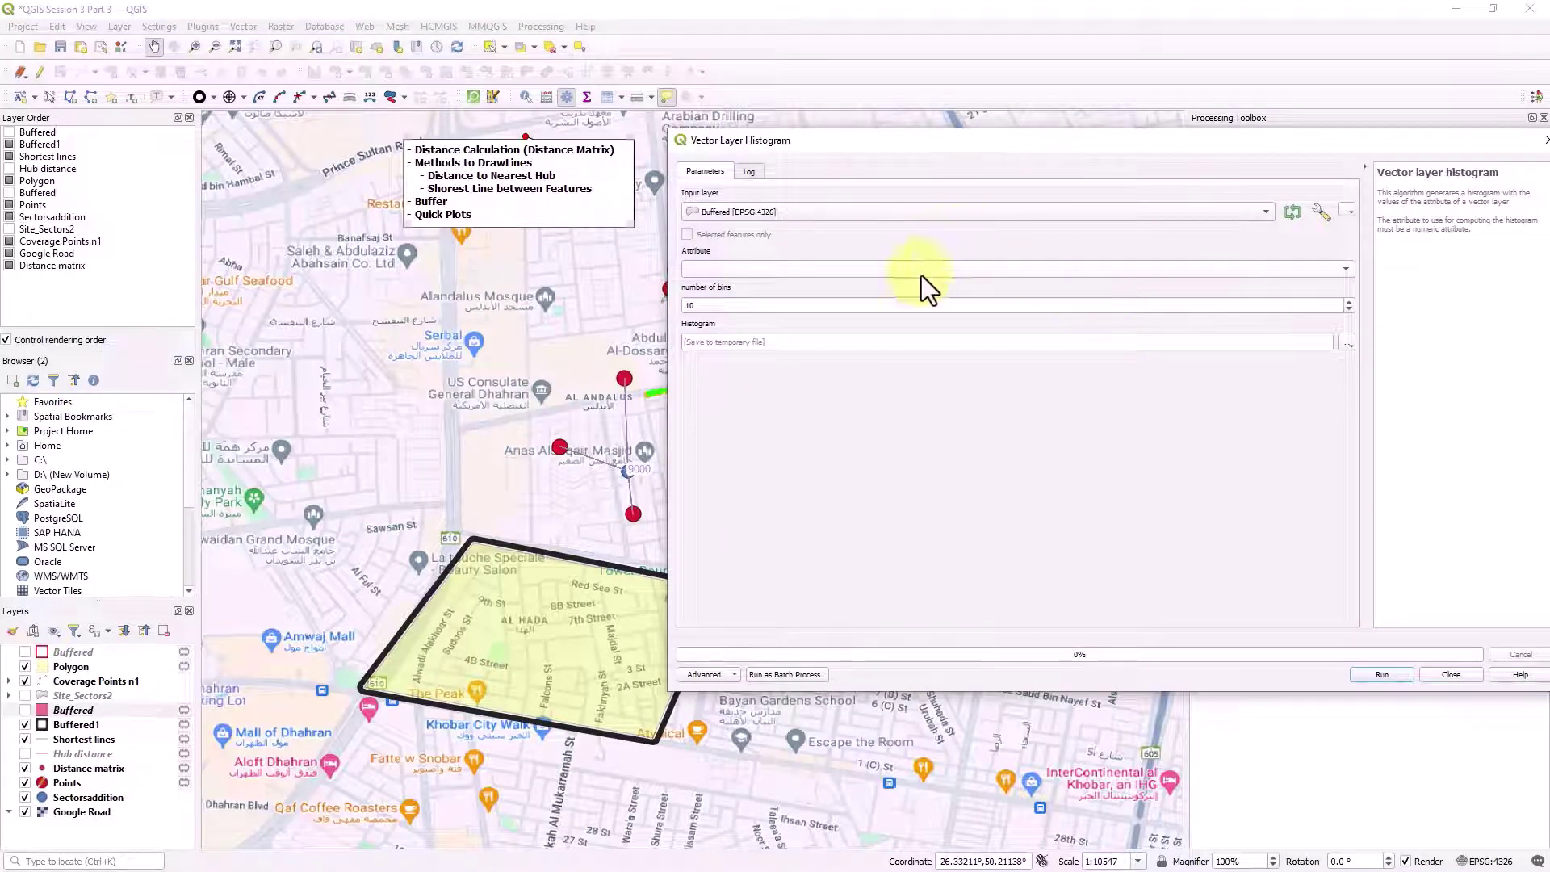
click(520, 303)
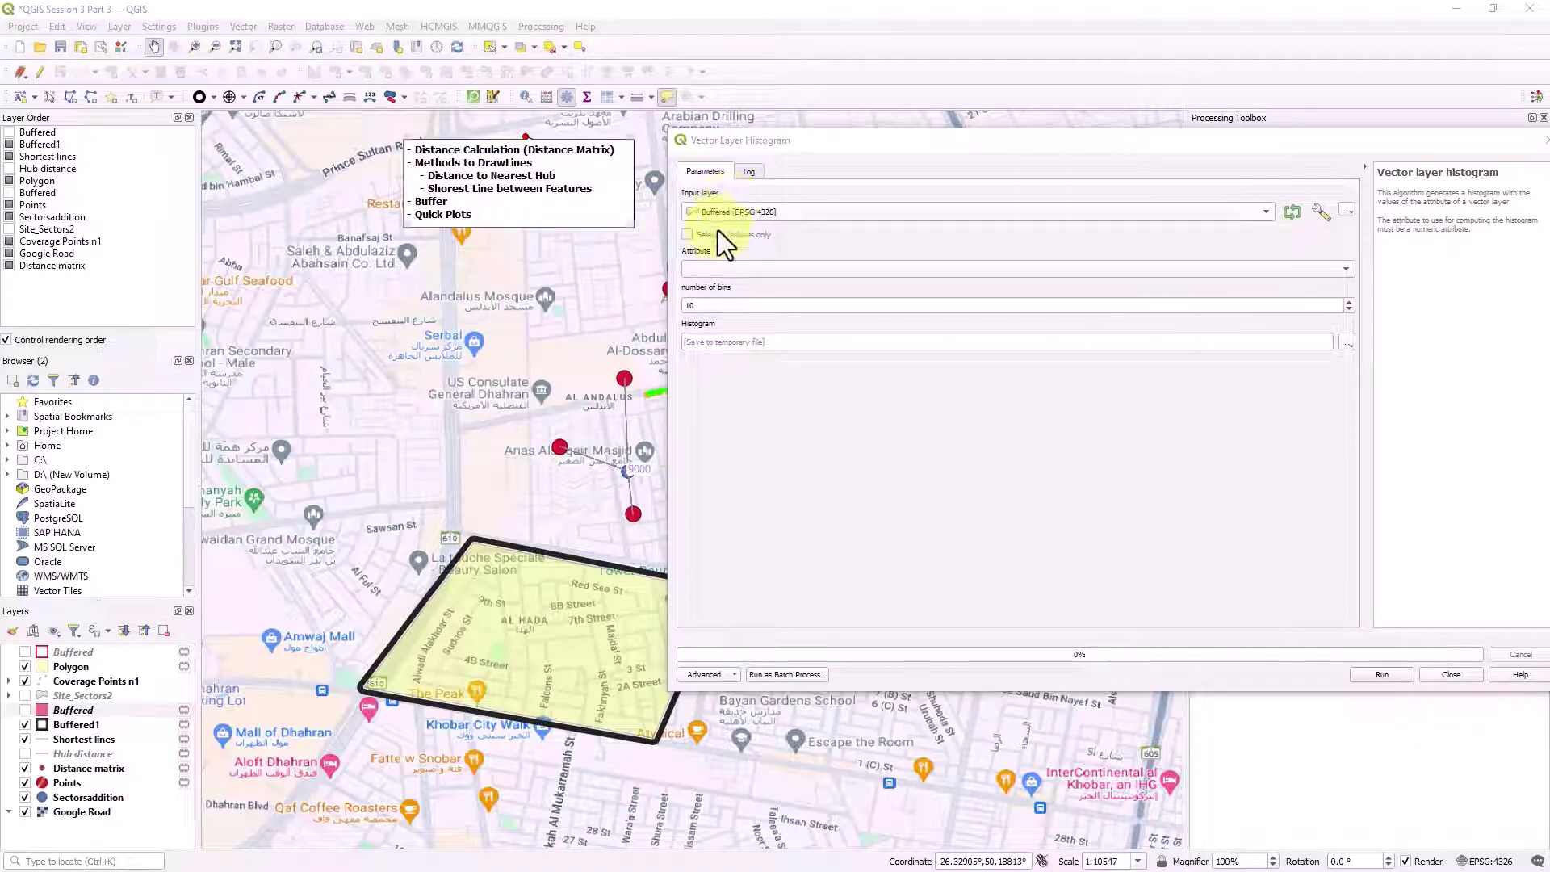
click(769, 216)
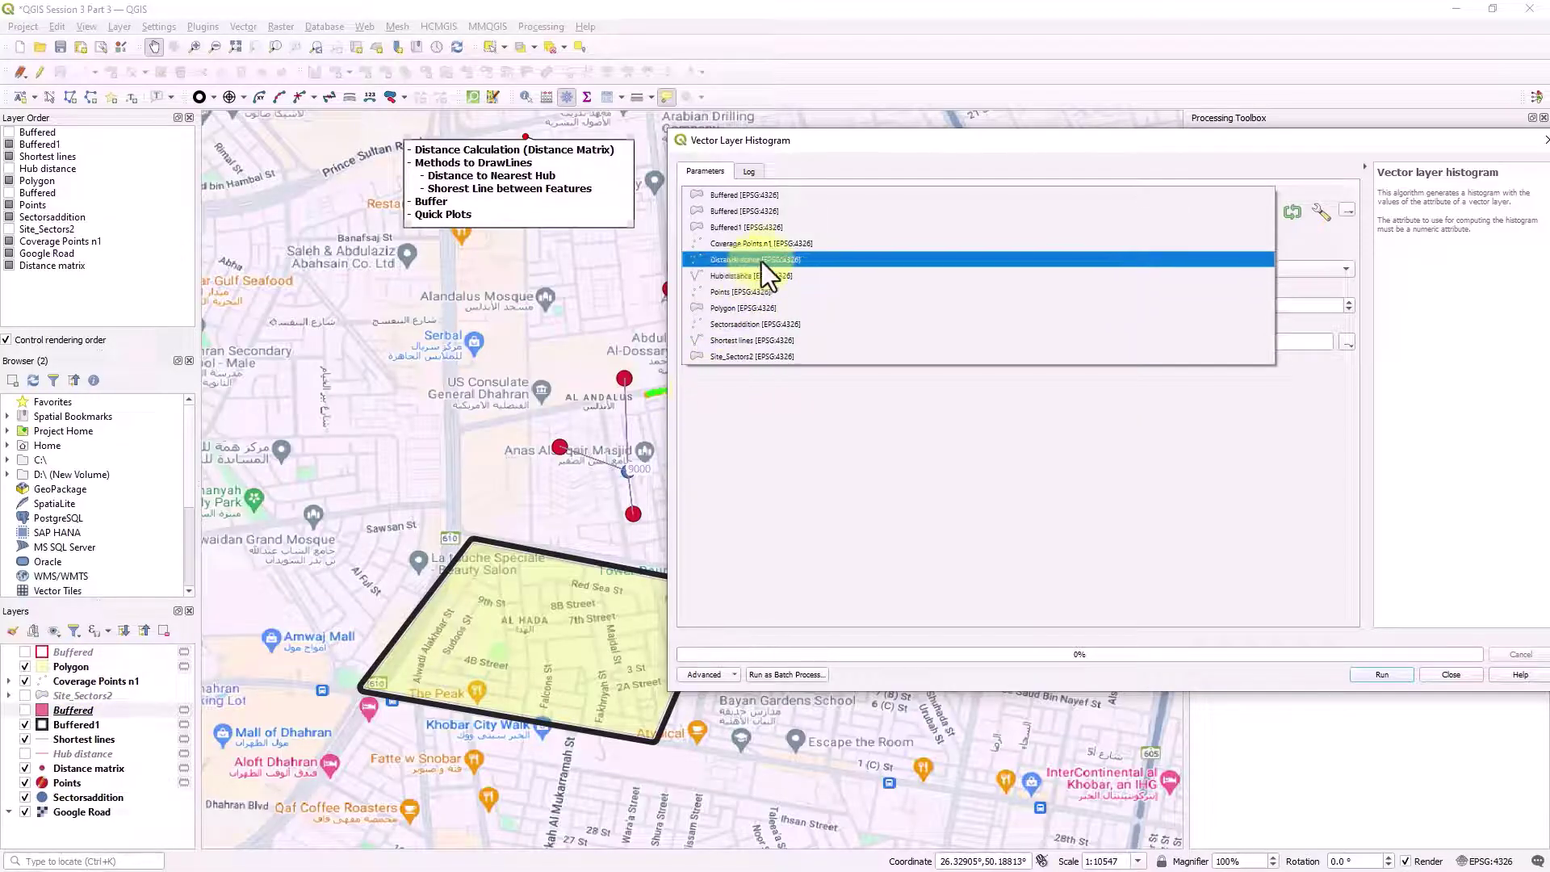
click(772, 244)
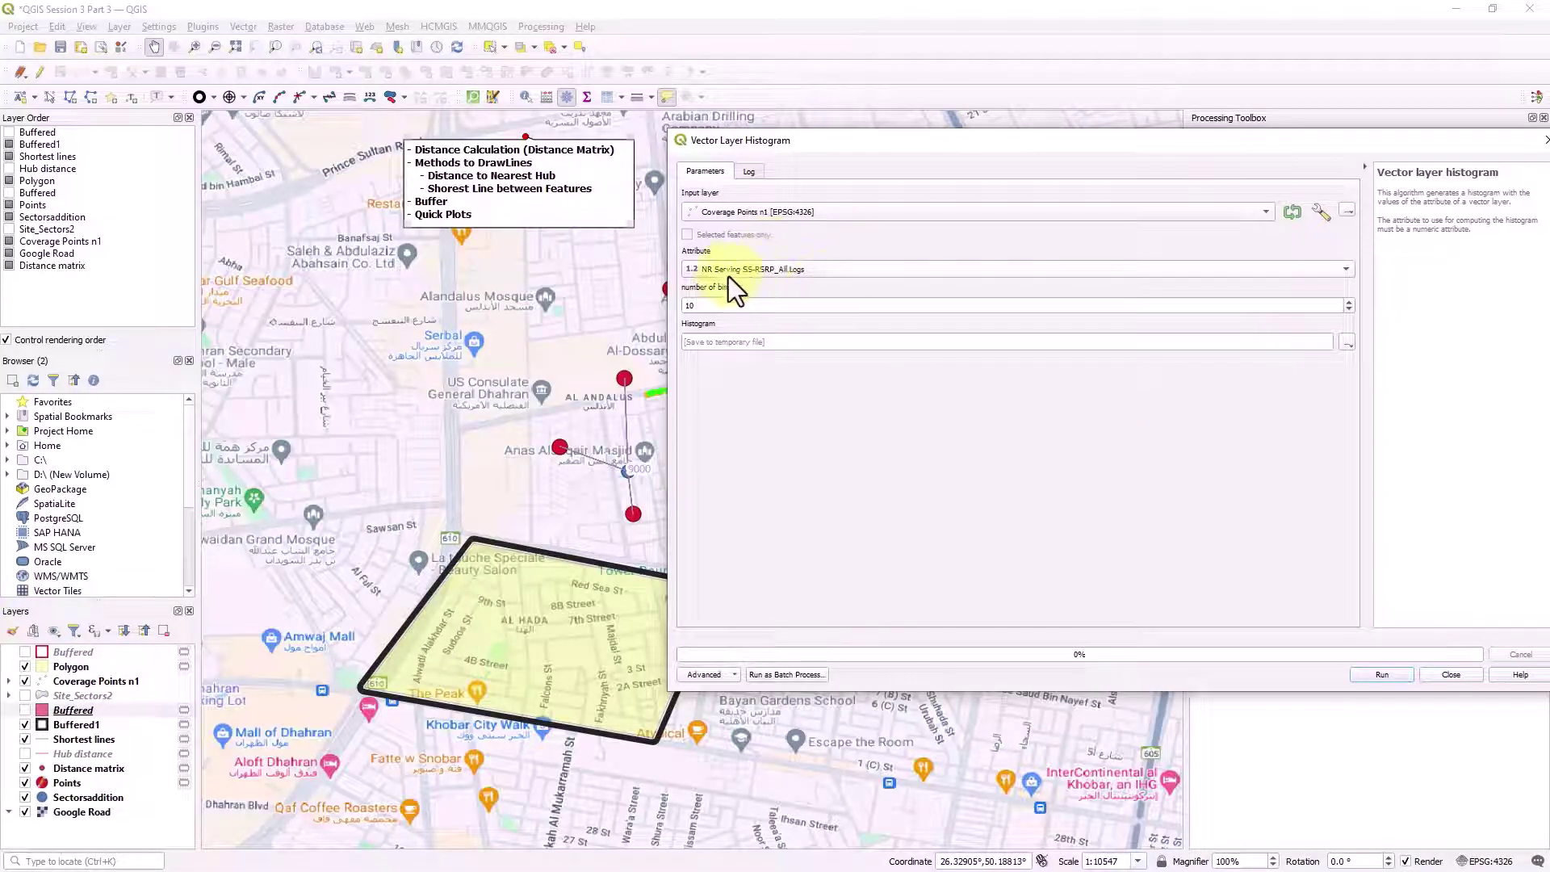
click(790, 267)
click(792, 274)
click(738, 303)
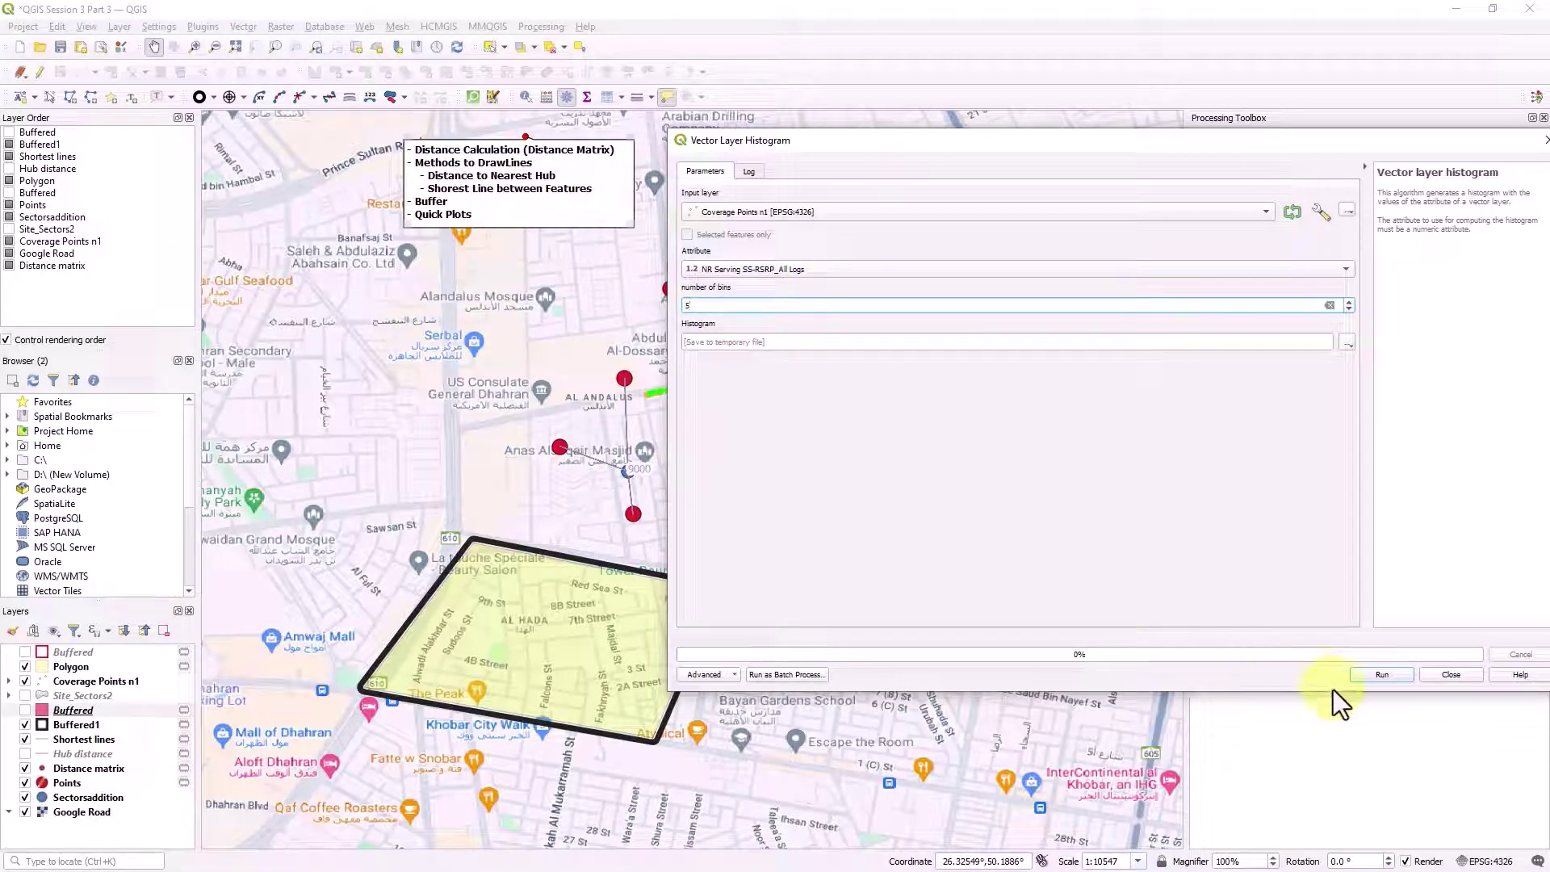
text(5)
click(1356, 677)
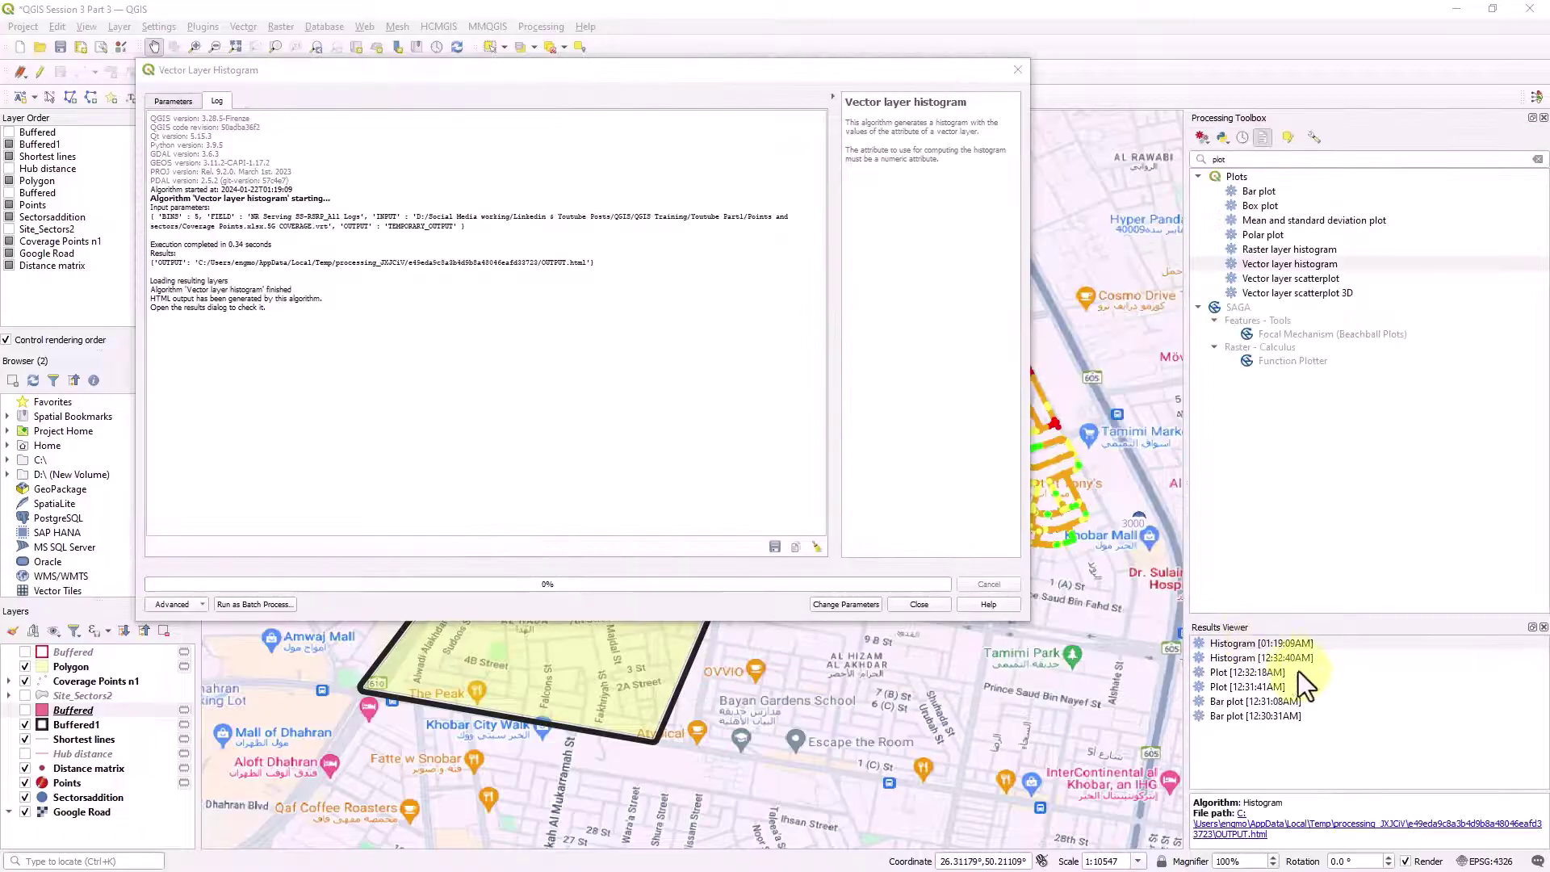
View the 5-bin histogram OUTPUT.html in Edge, then return to QGIS.
double_click(1283, 646)
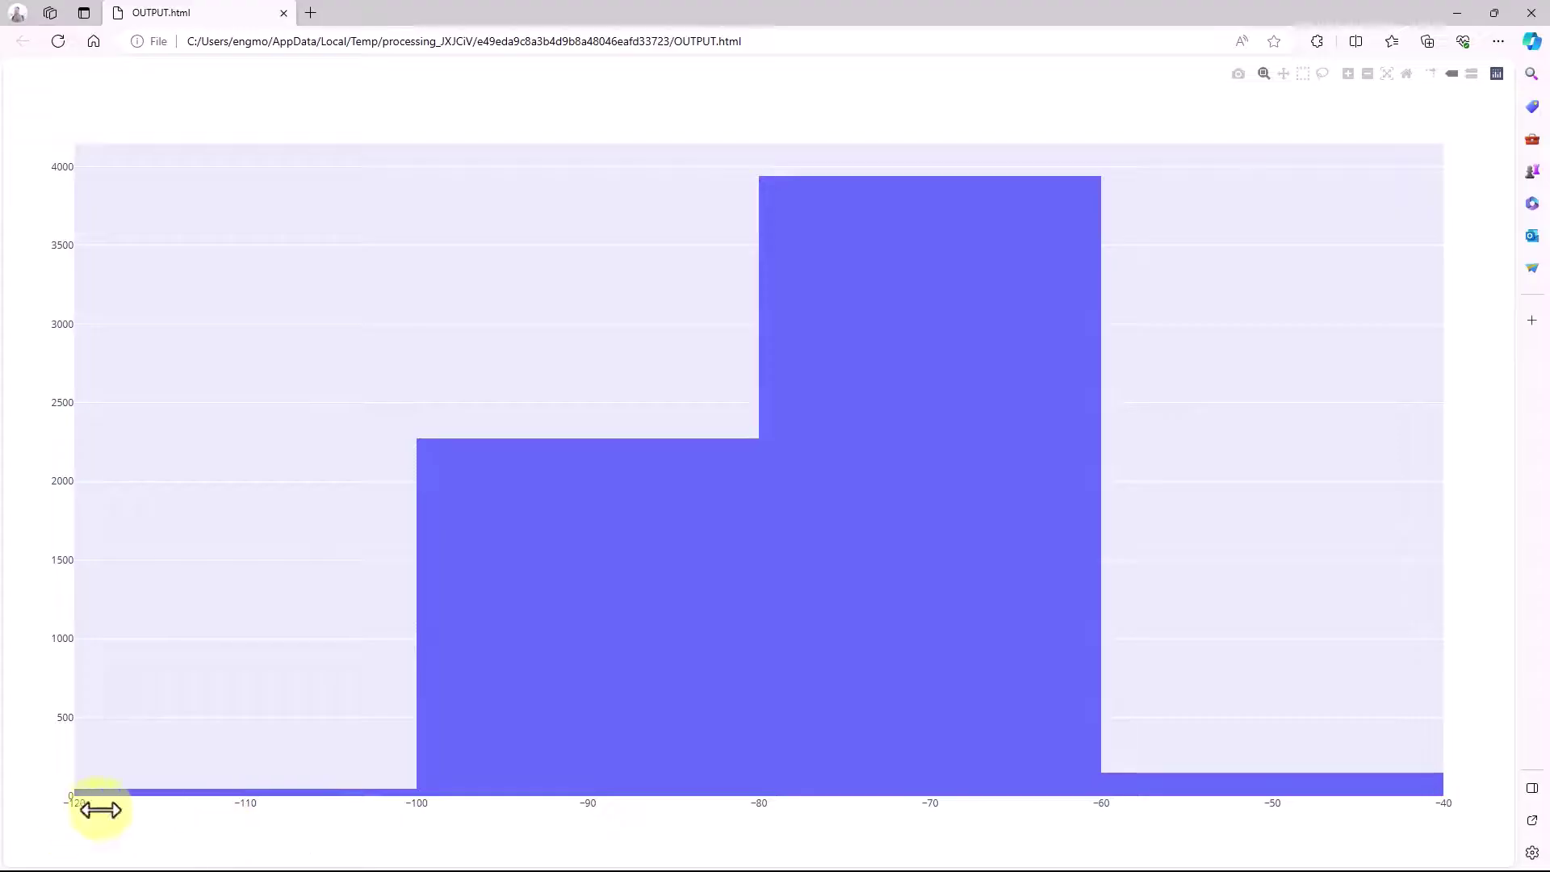
key(alt+Tab)
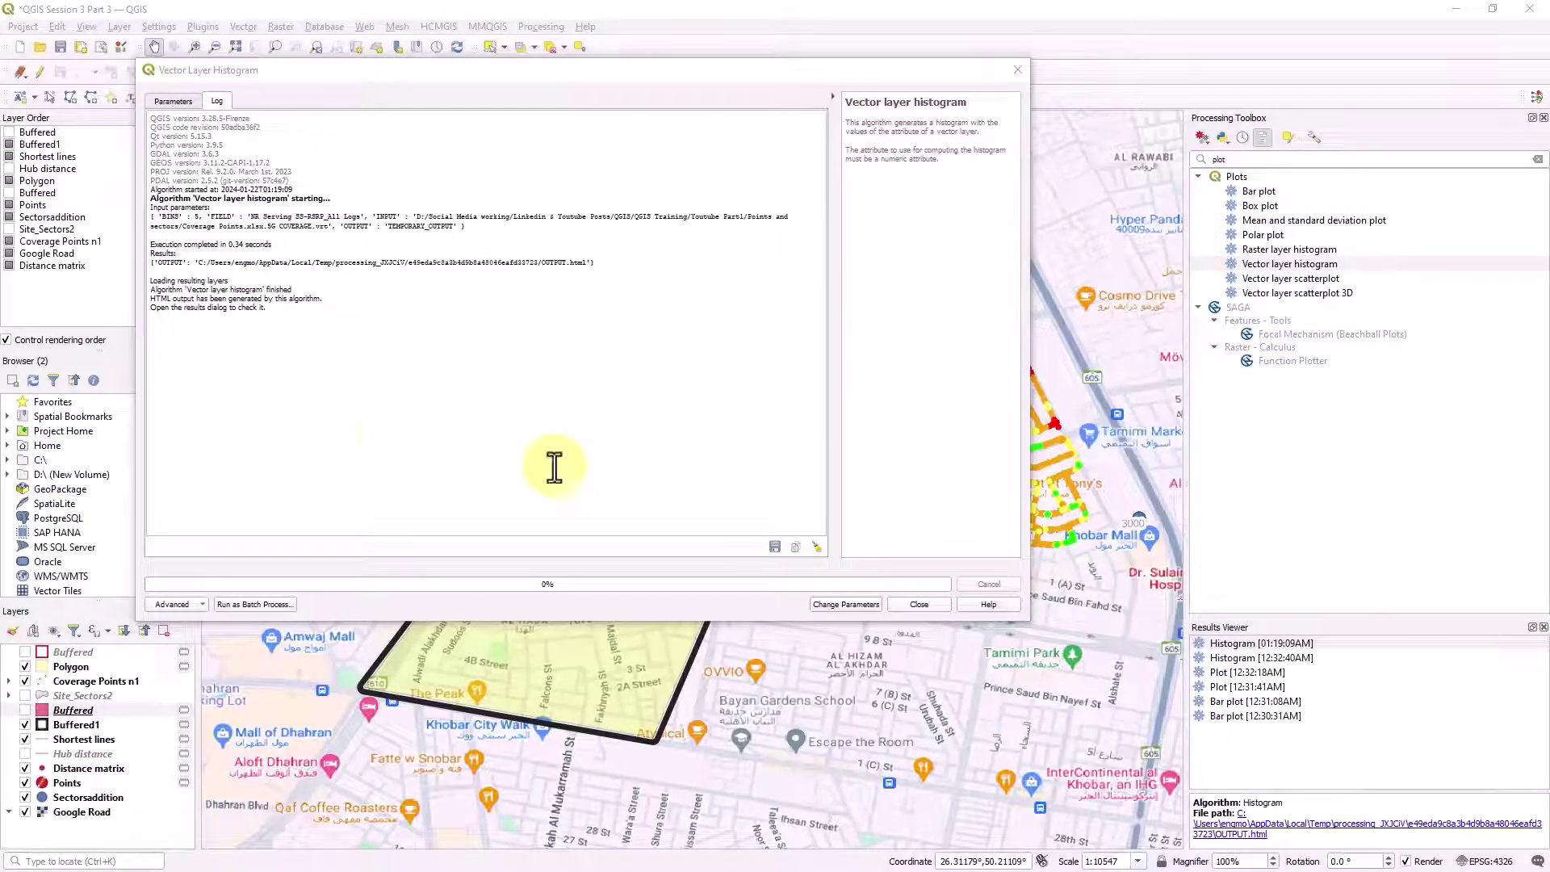
Rerun the Coverage Points n1 SS-RSRP histogram with the bin count changed to 20.
click(854, 607)
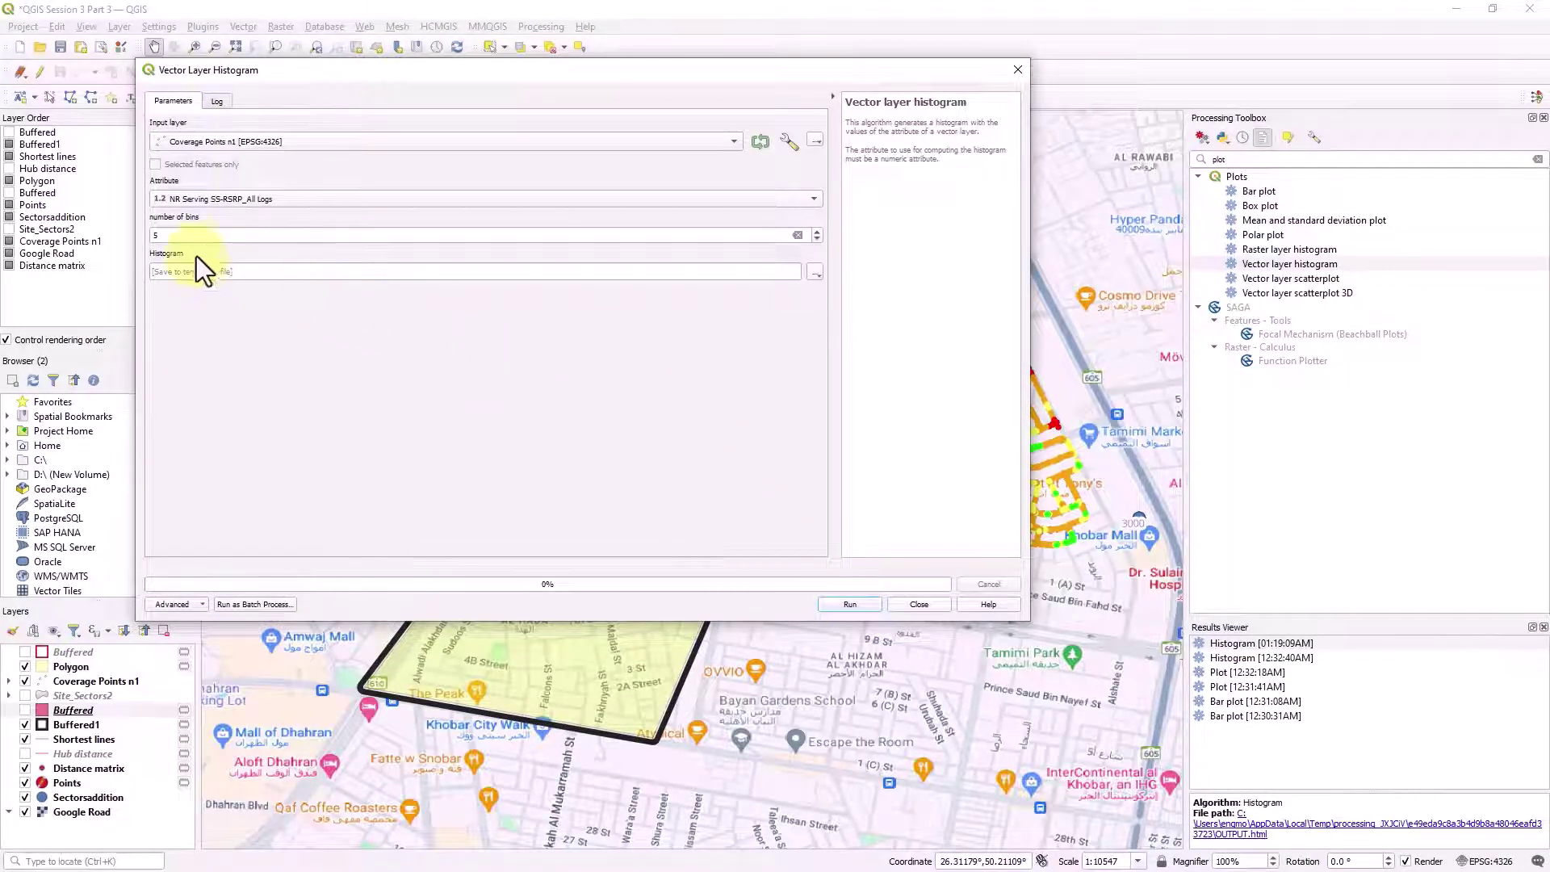
double_click(211, 240)
text(20)
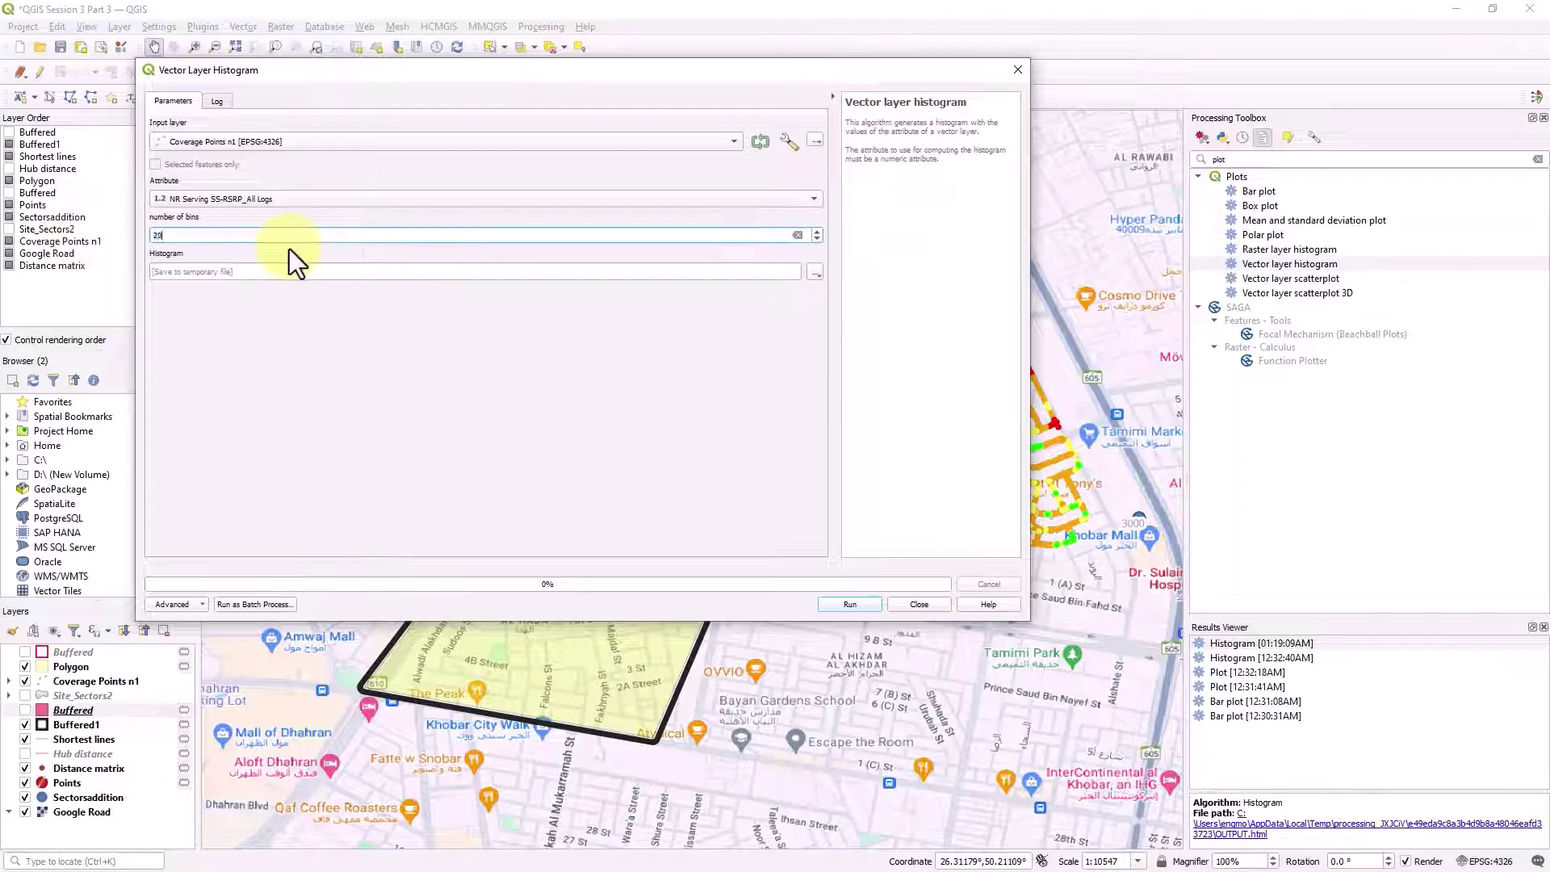
click(858, 609)
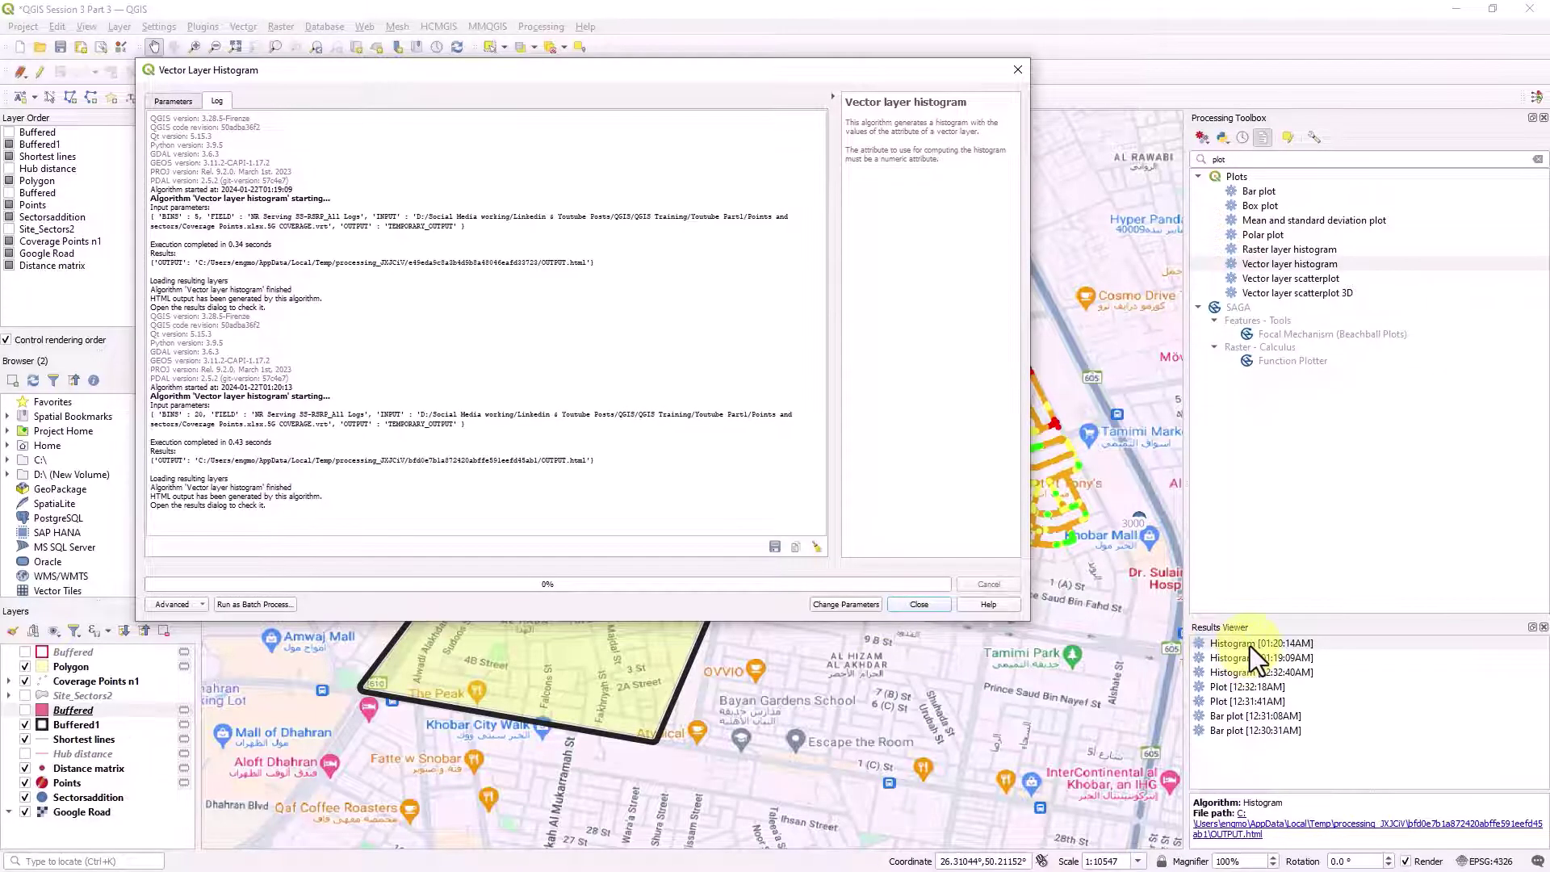
Open the 20-bin histogram in Edge and compare it against the 5-bin histogram tab.
double_click(1250, 646)
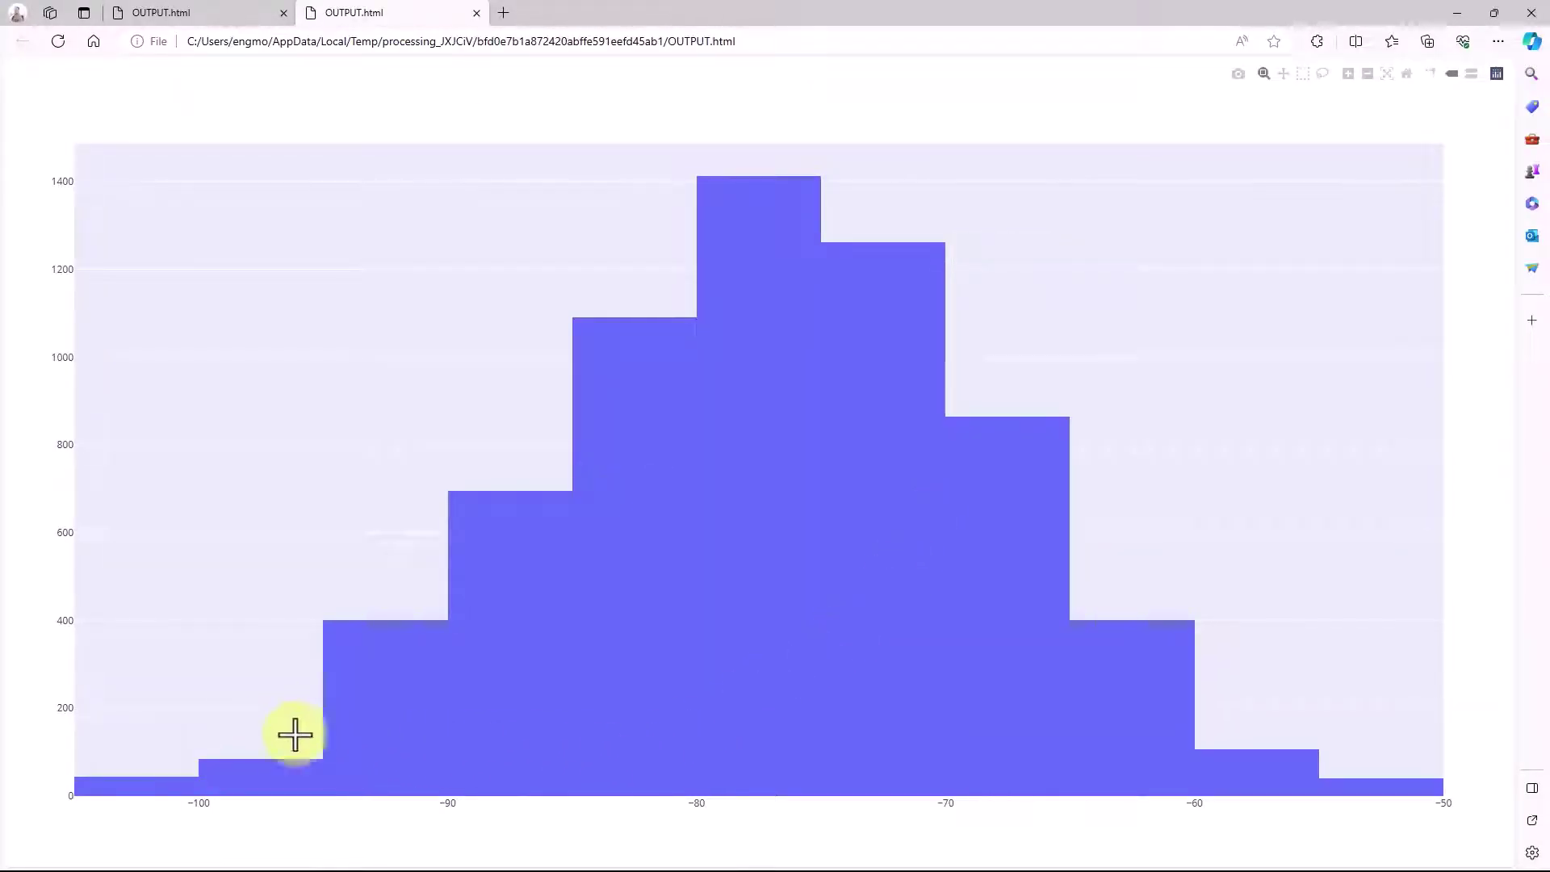
click(181, 13)
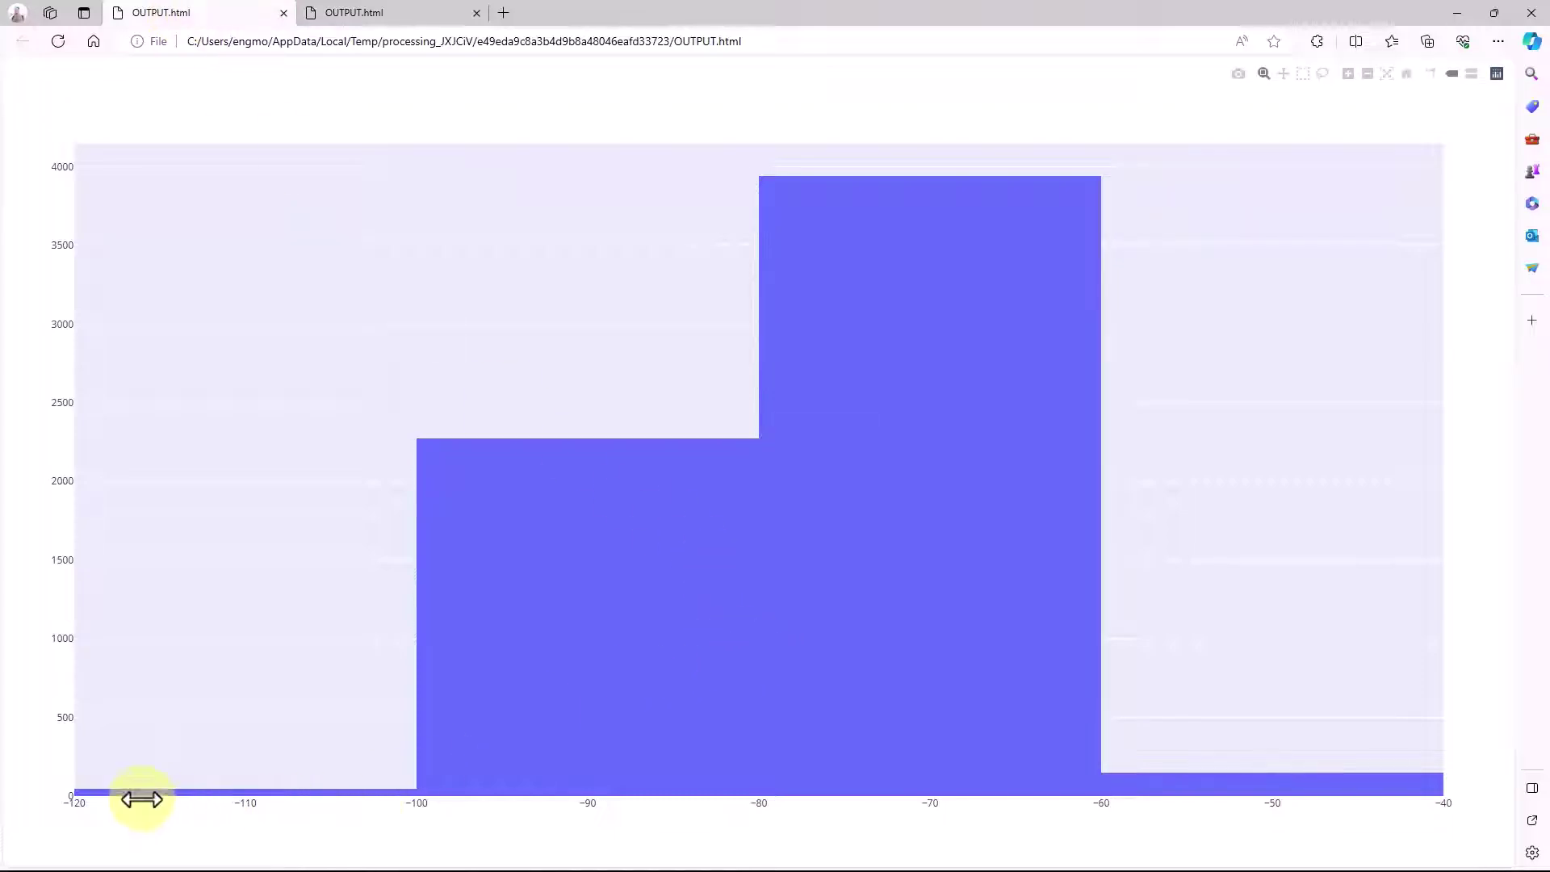
click(359, 14)
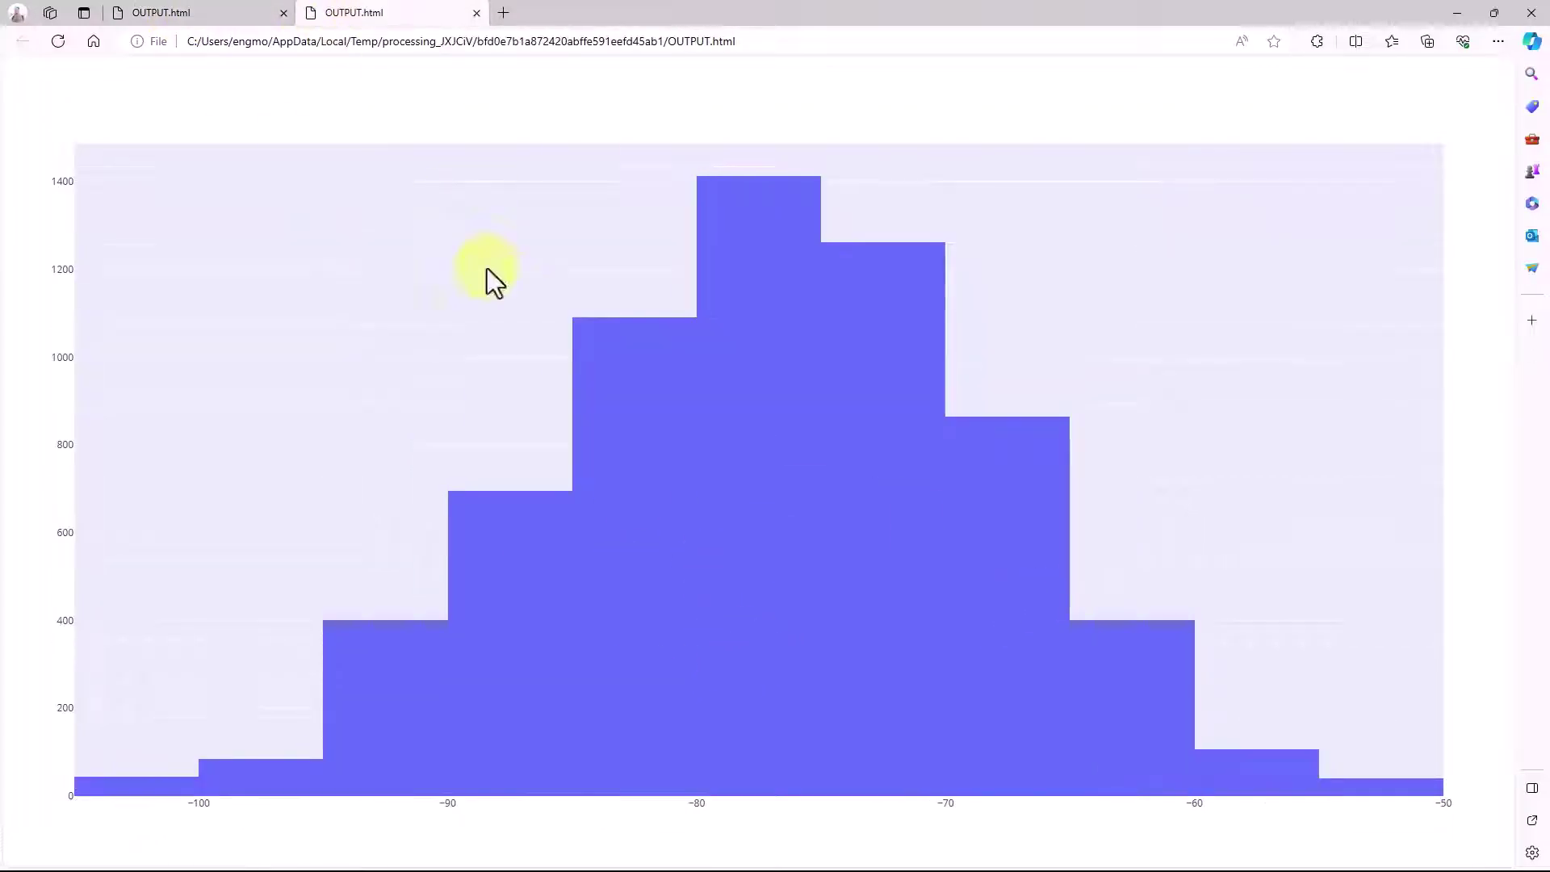